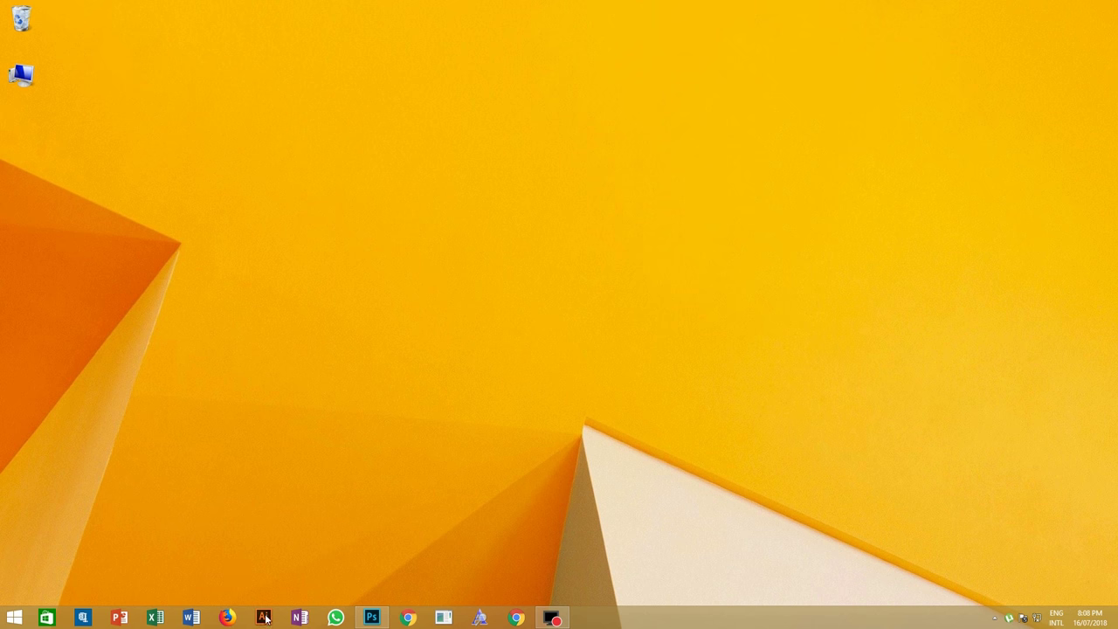
Switch to Adobe Illustrator and open the file "t shirt patern Sizes.ai".
click(263, 618)
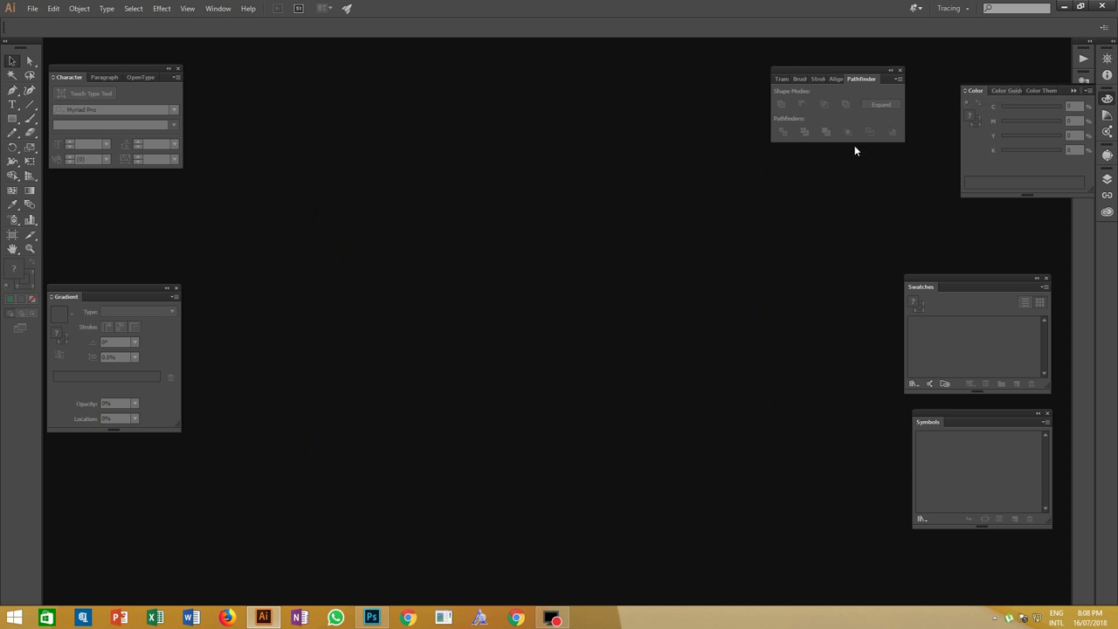
click(32, 8)
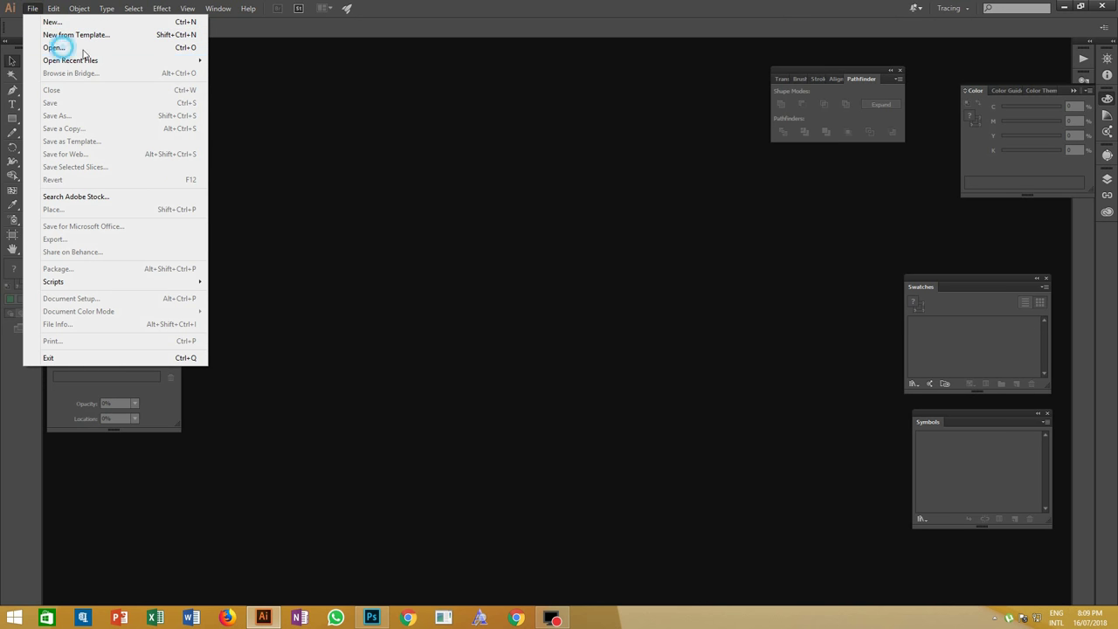
click(55, 46)
double_click(400, 207)
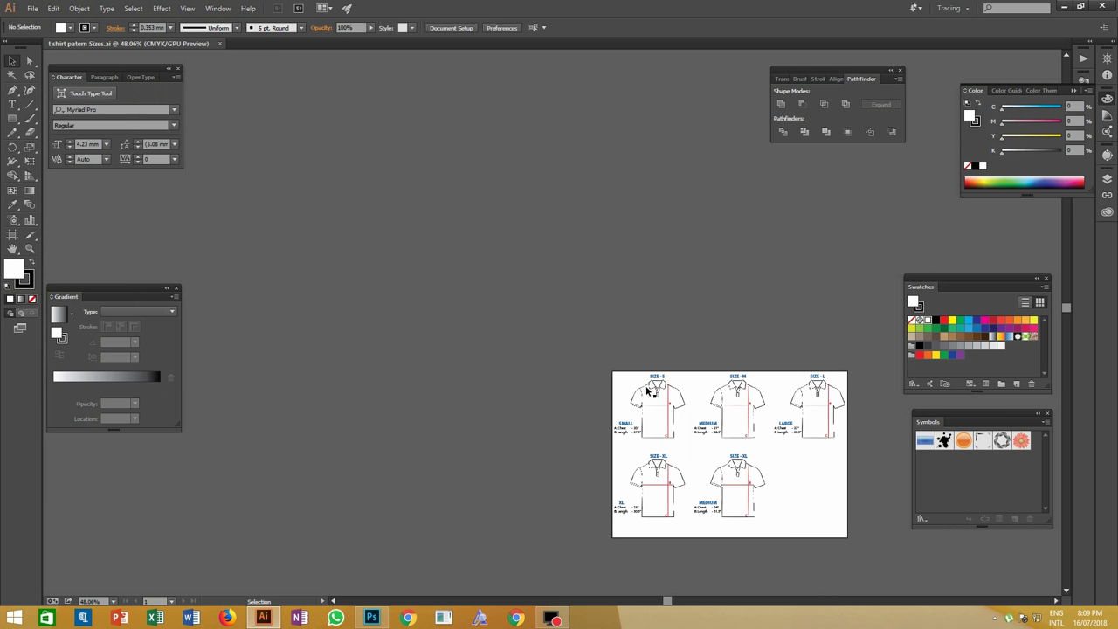
Examine the polo shirt drawings and the chest and length measurements for sizes S, M, L, XL and 2XL.
drag(647, 392, 391, 222)
drag(390, 221, 513, 285)
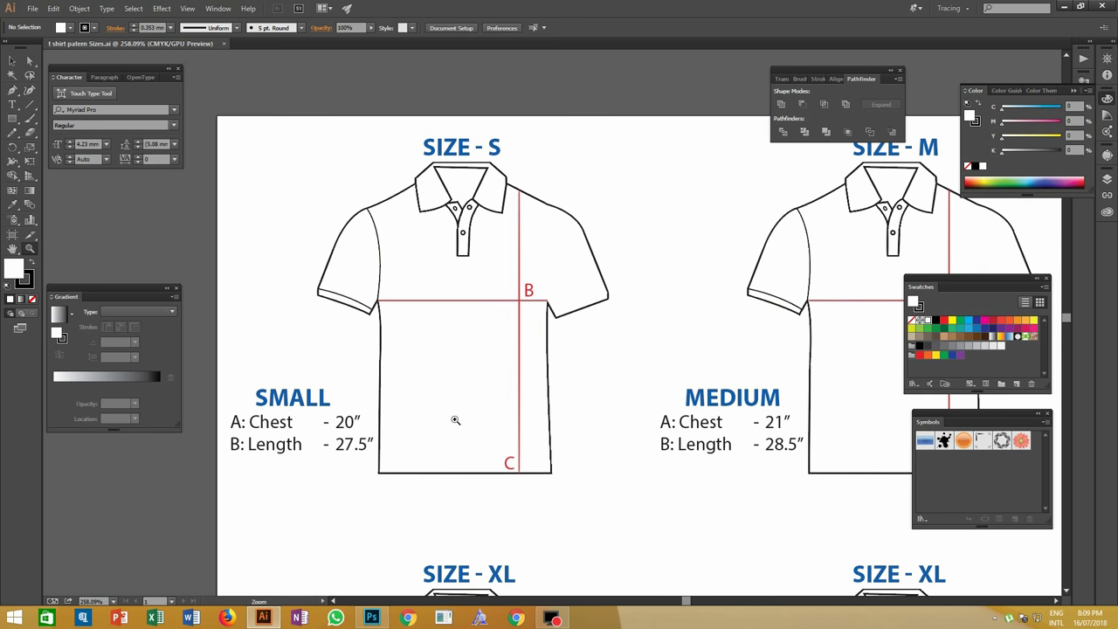
drag(593, 382, 169, 364)
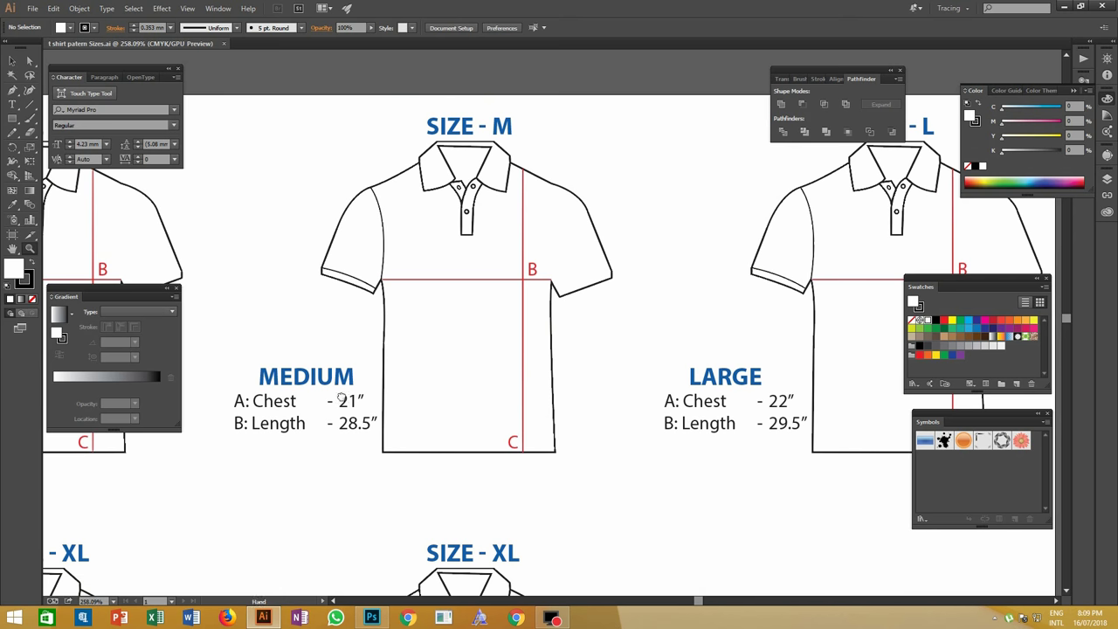
scroll(341, 393, right, 5)
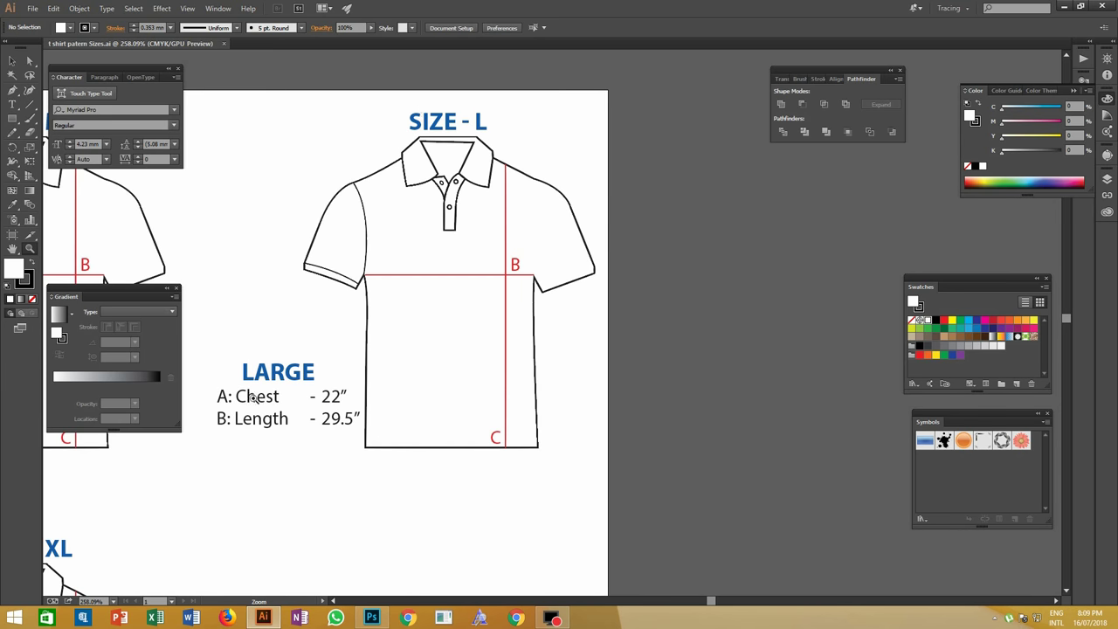
drag(456, 434, 946, 213)
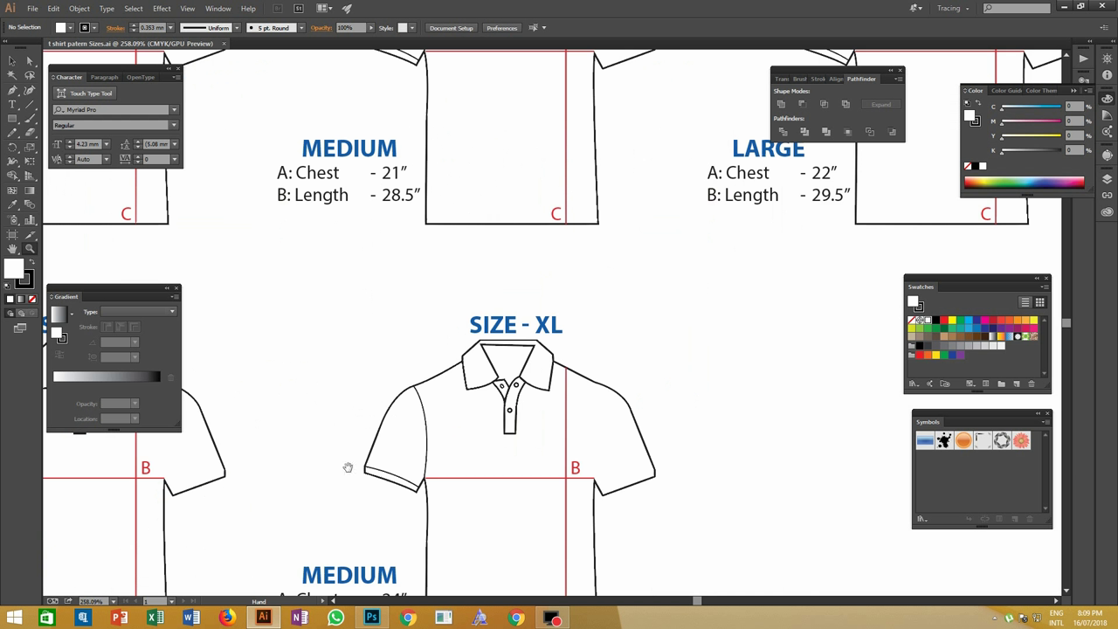
drag(348, 466, 736, 272)
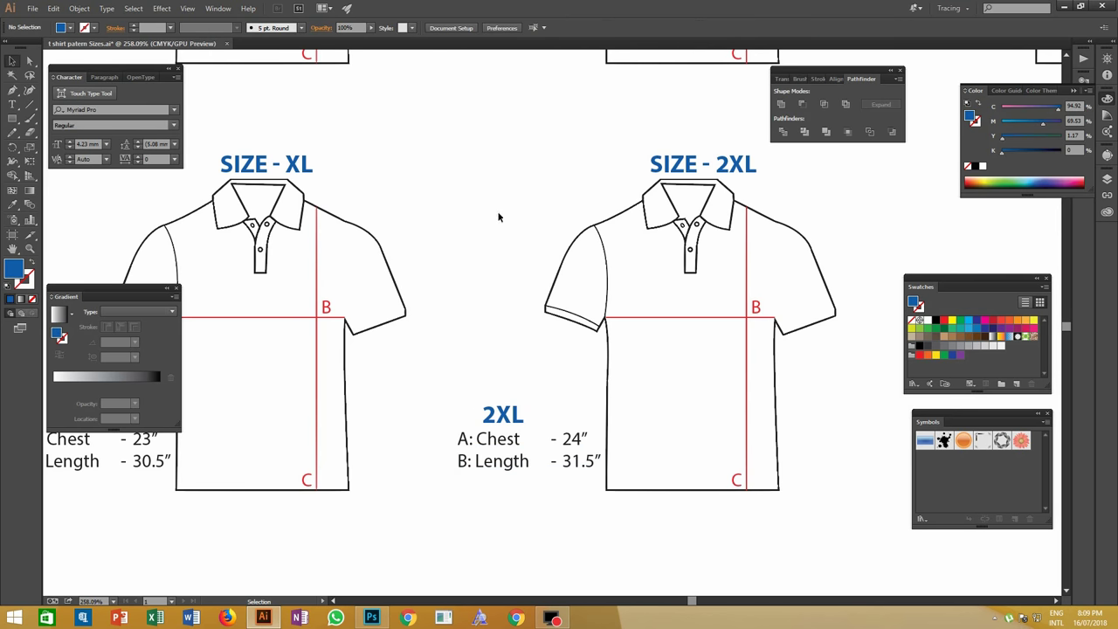
drag(324, 307, 784, 331)
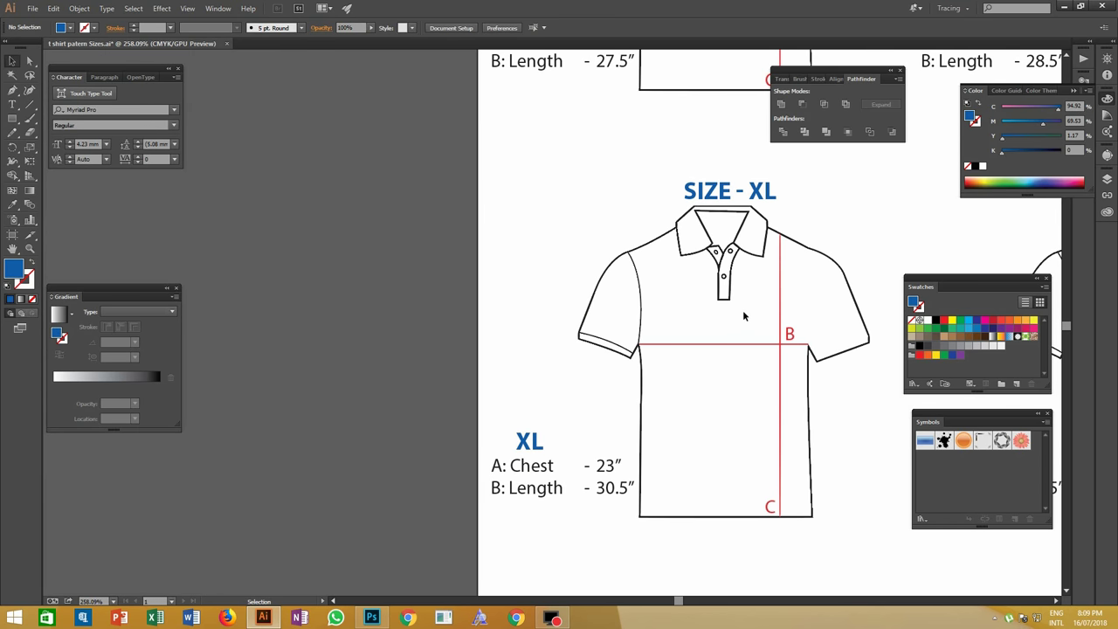
scroll(753, 297, right, 10)
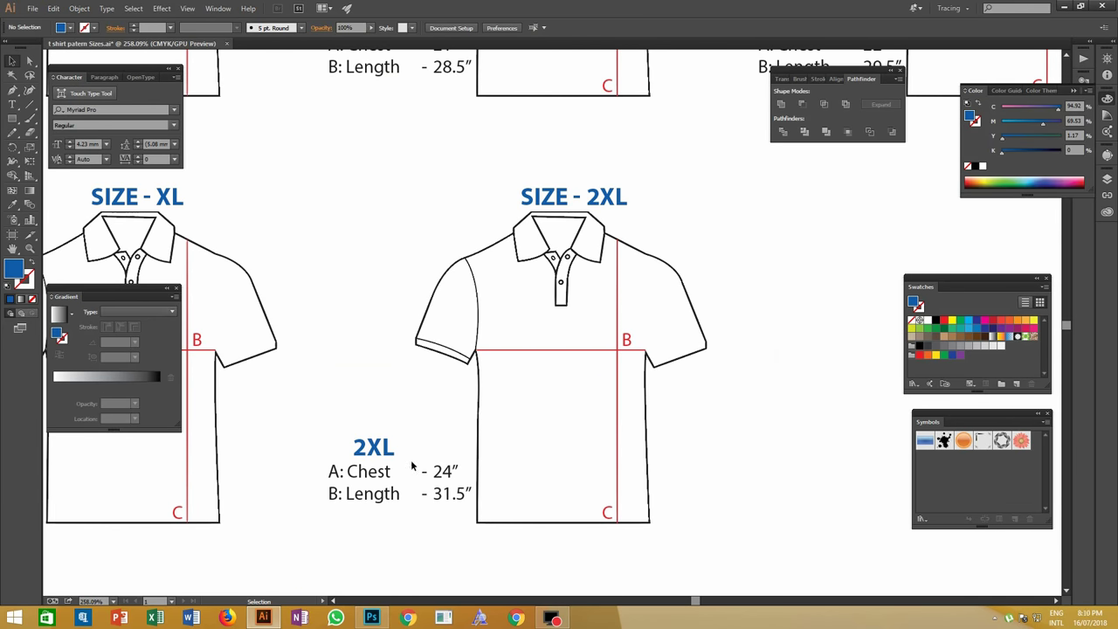
Select the Size M shirt group with its labels and measurements, and copy it.
click(410, 394)
key(ctrl+minus)
key(ctrl+minus)
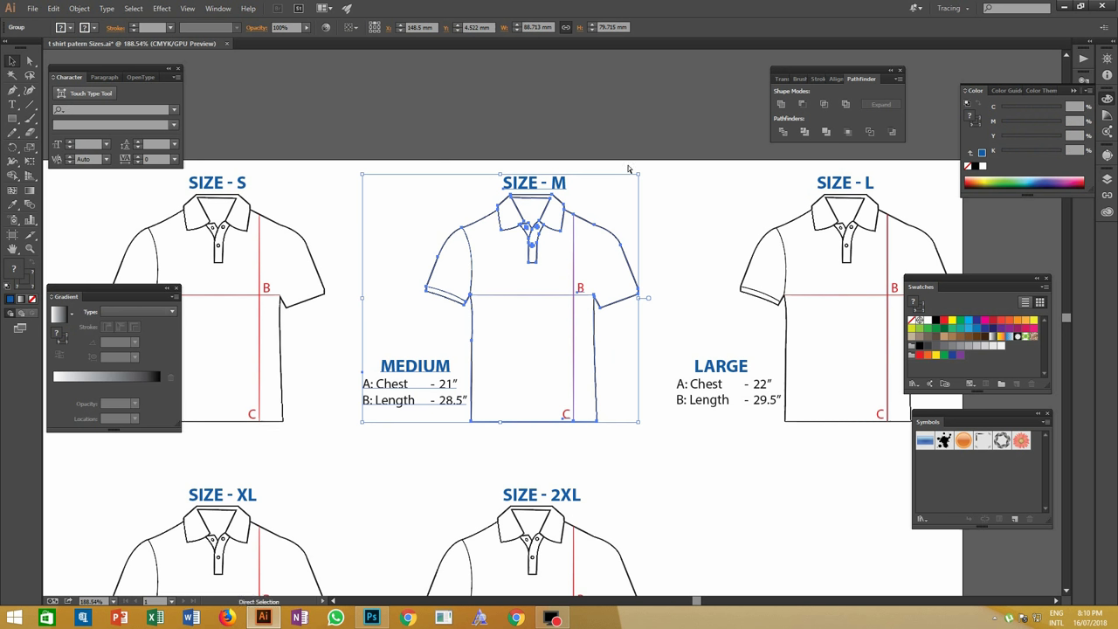
key(a)
key(v)
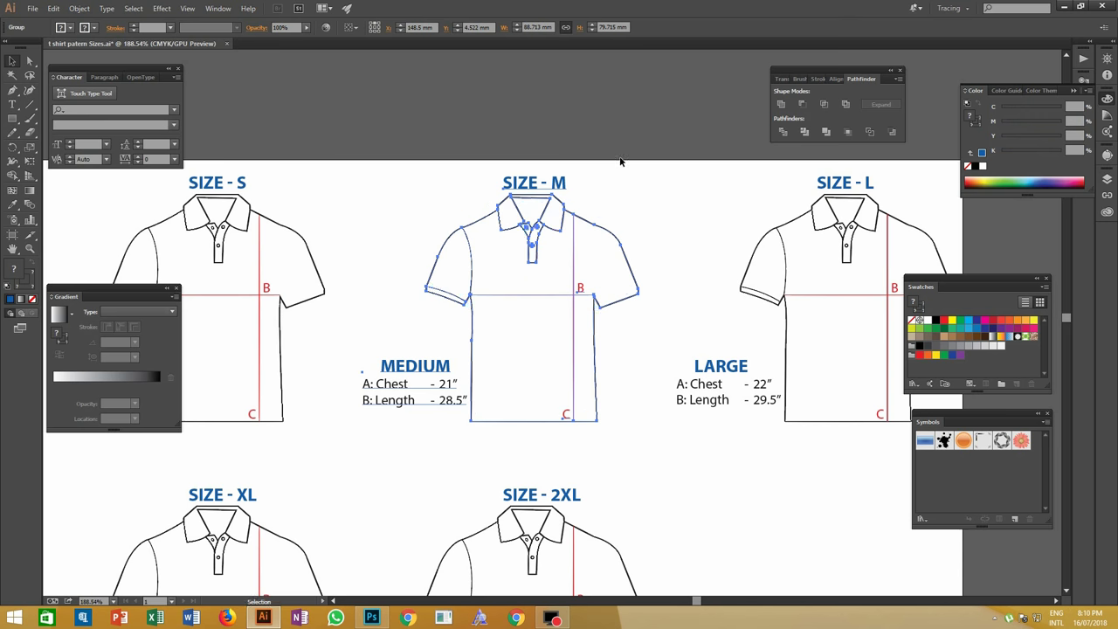
Close the shirt size document without saving the changes.
click(33, 8)
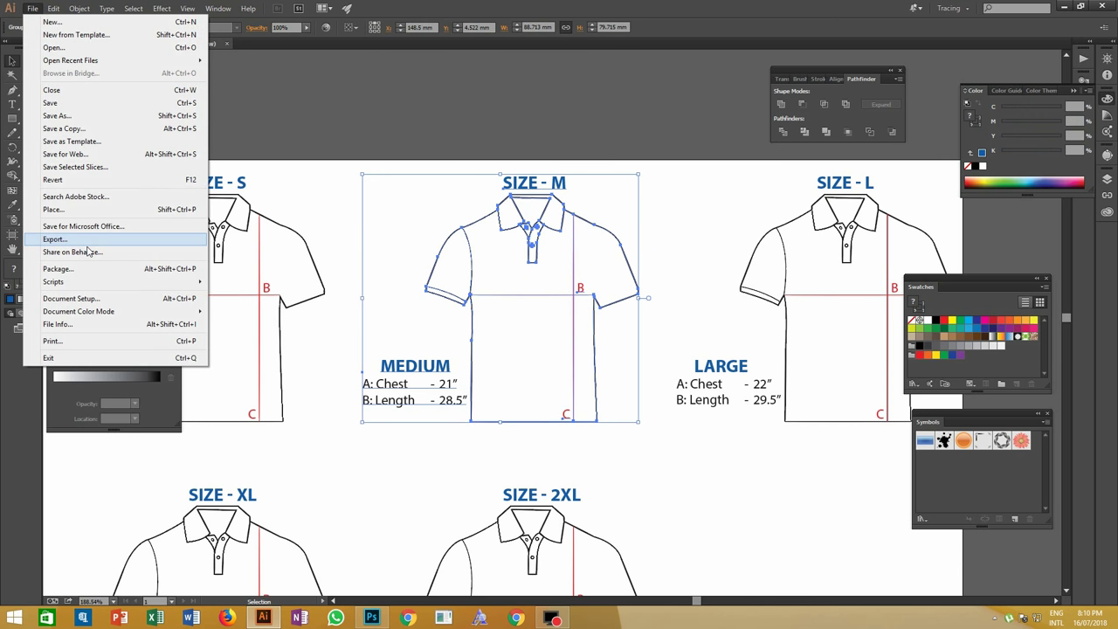
click(63, 93)
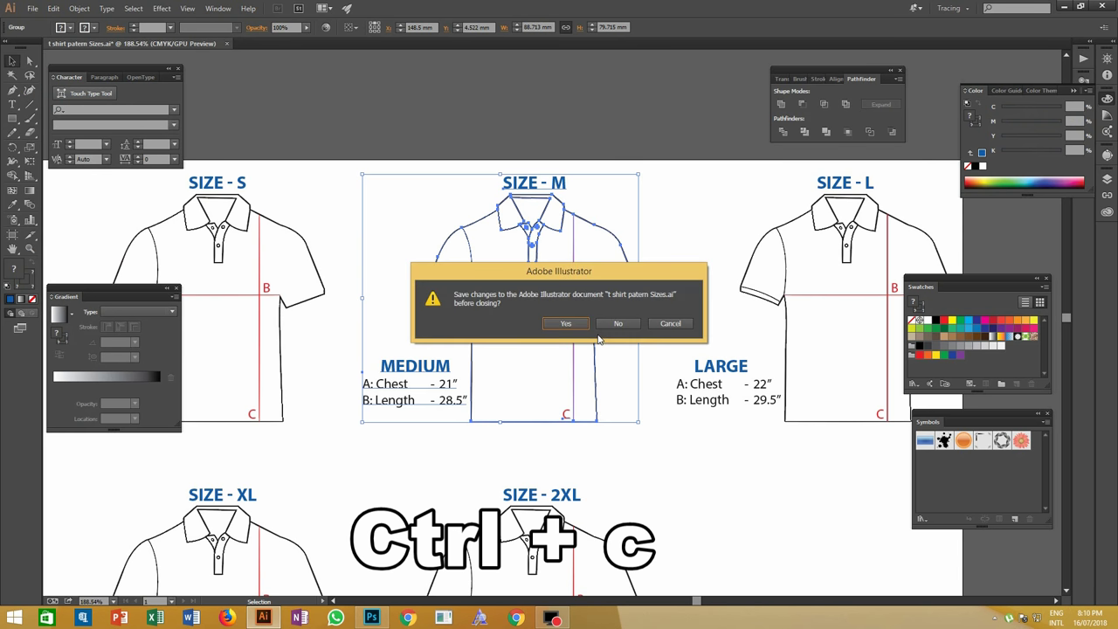
click(617, 323)
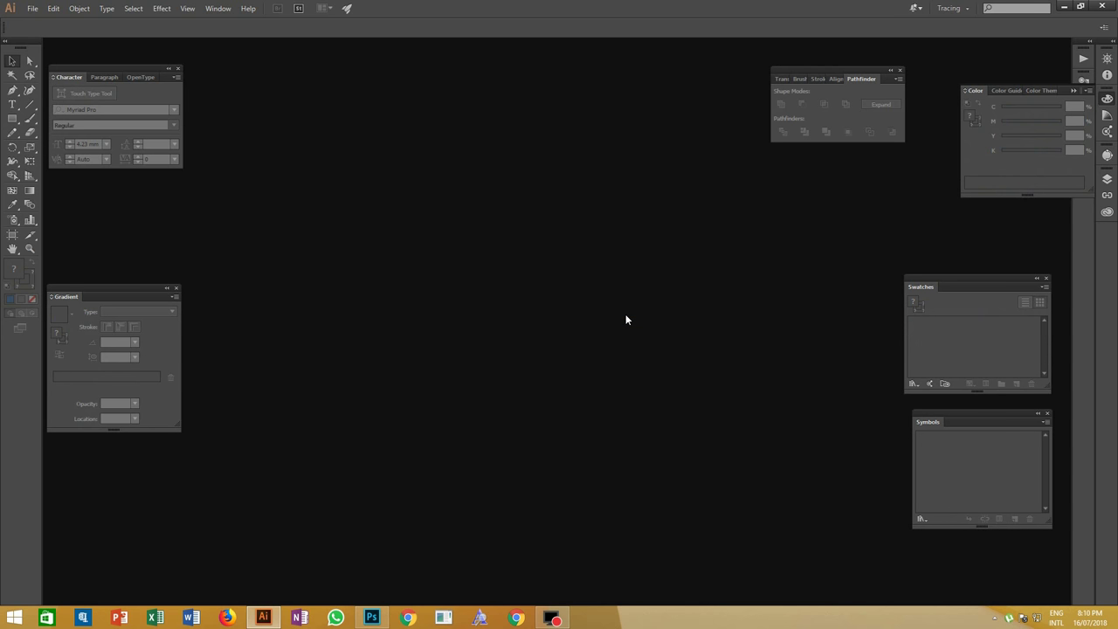
click(431, 216)
Create a new document 2000 mm wide and 2000 mm high, and paste the copied Size M shirt beside the artboard.
click(32, 8)
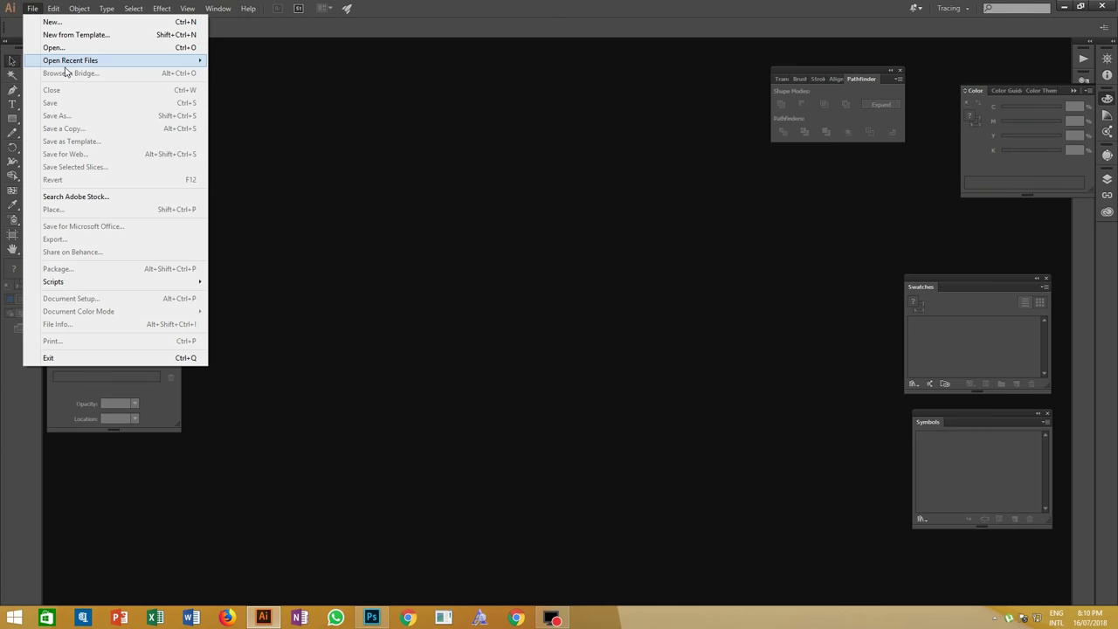
click(48, 22)
triple_click(504, 299)
text(200)
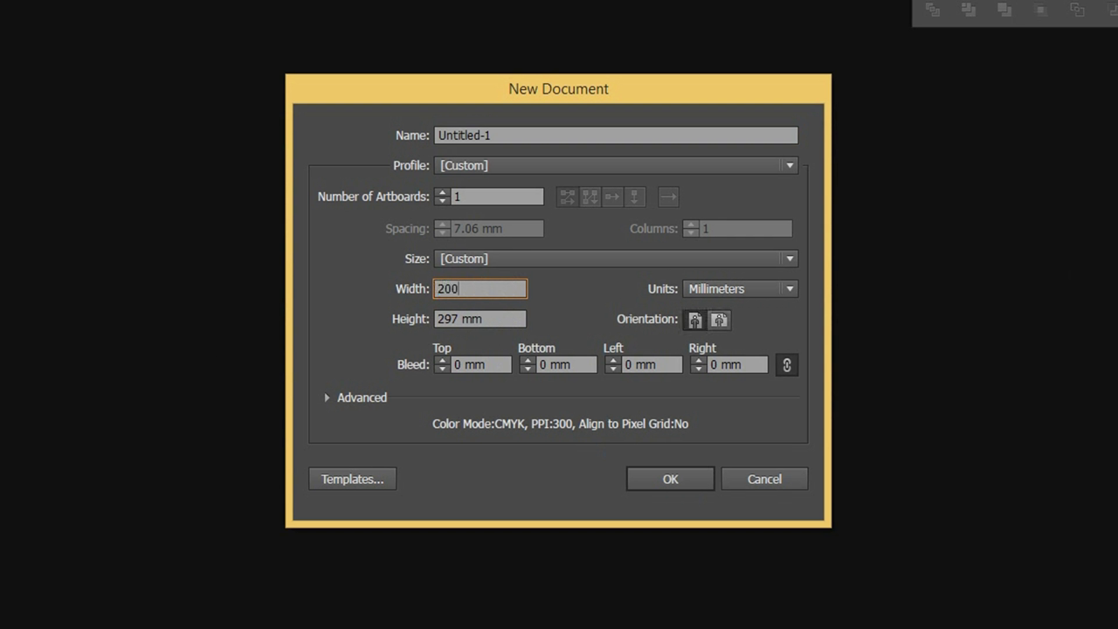
text(0)
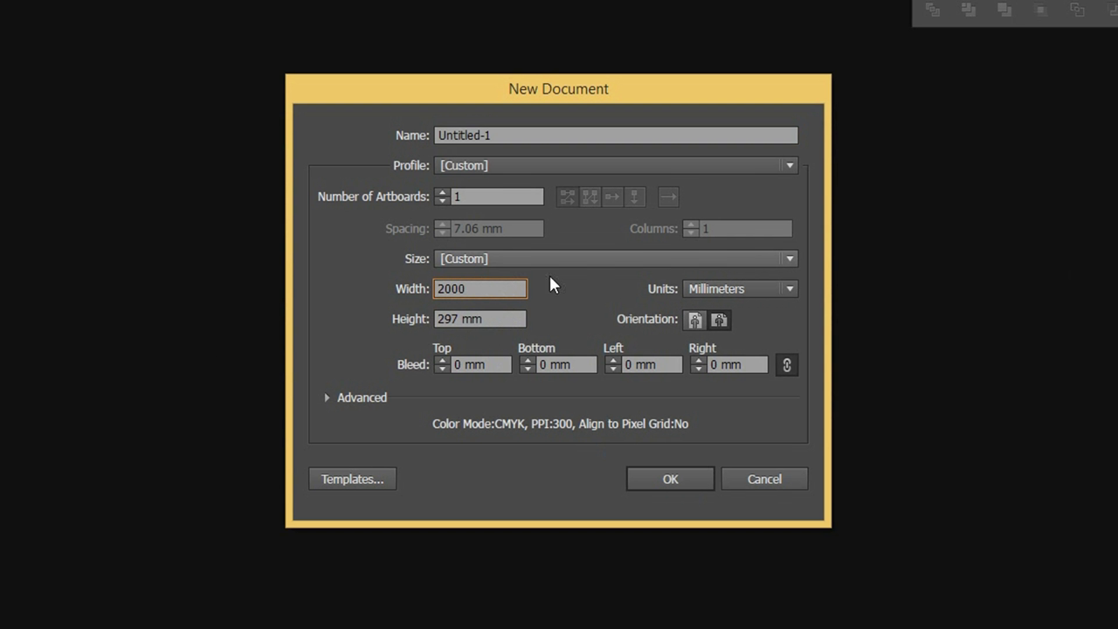
triple_click(448, 319)
text(20002)
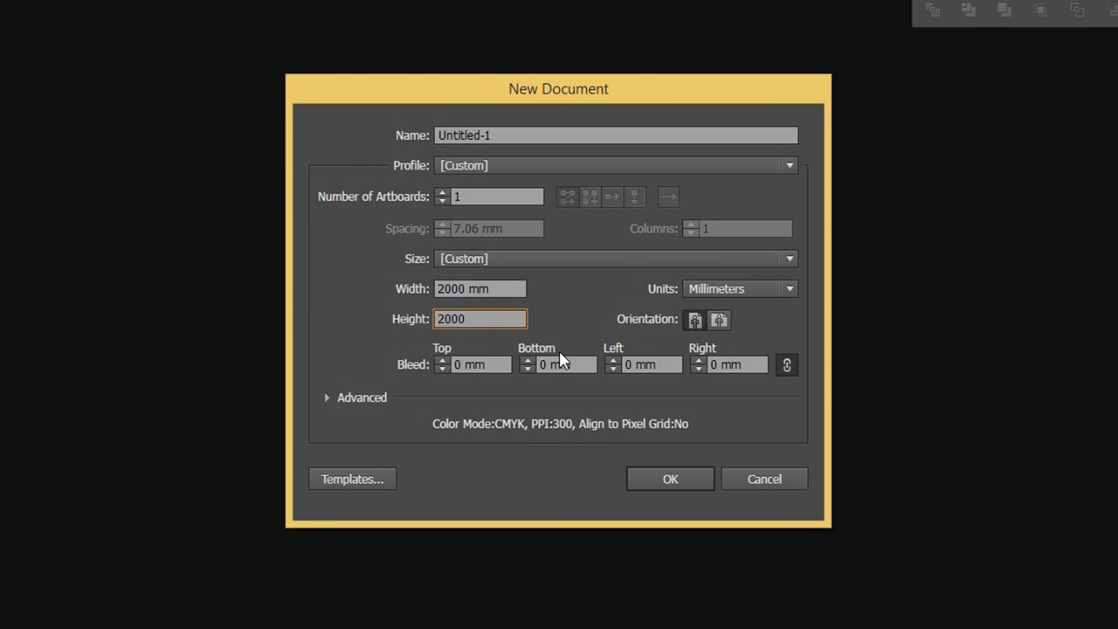
click(670, 478)
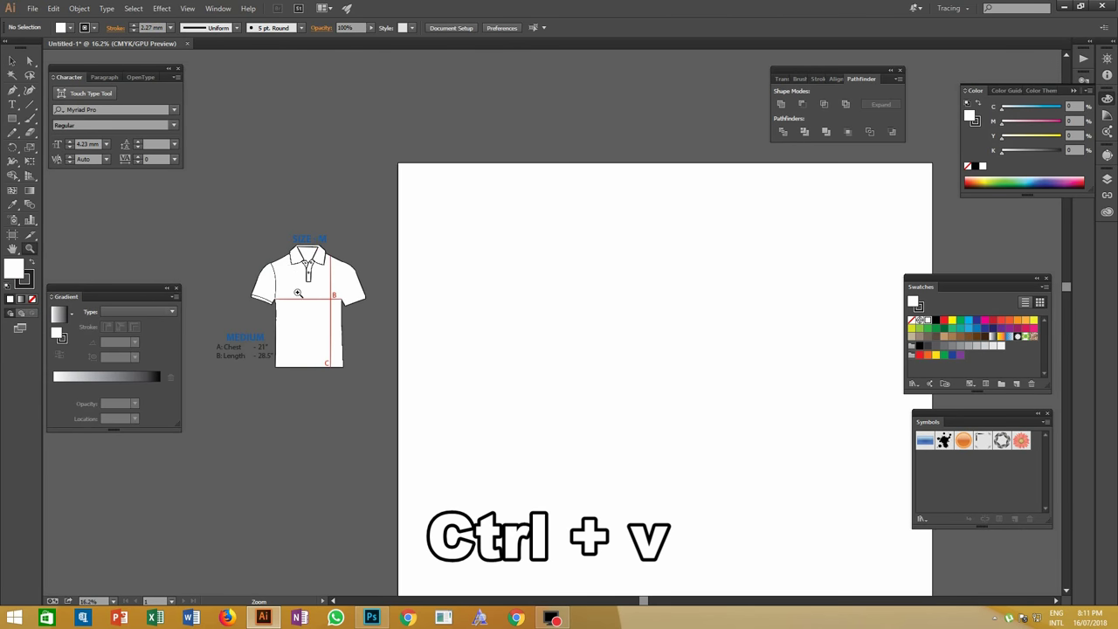
Examine the chest and length measurements of the pasted Size M shirt.
drag(290, 278, 392, 274)
drag(368, 230, 514, 372)
drag(523, 298, 591, 174)
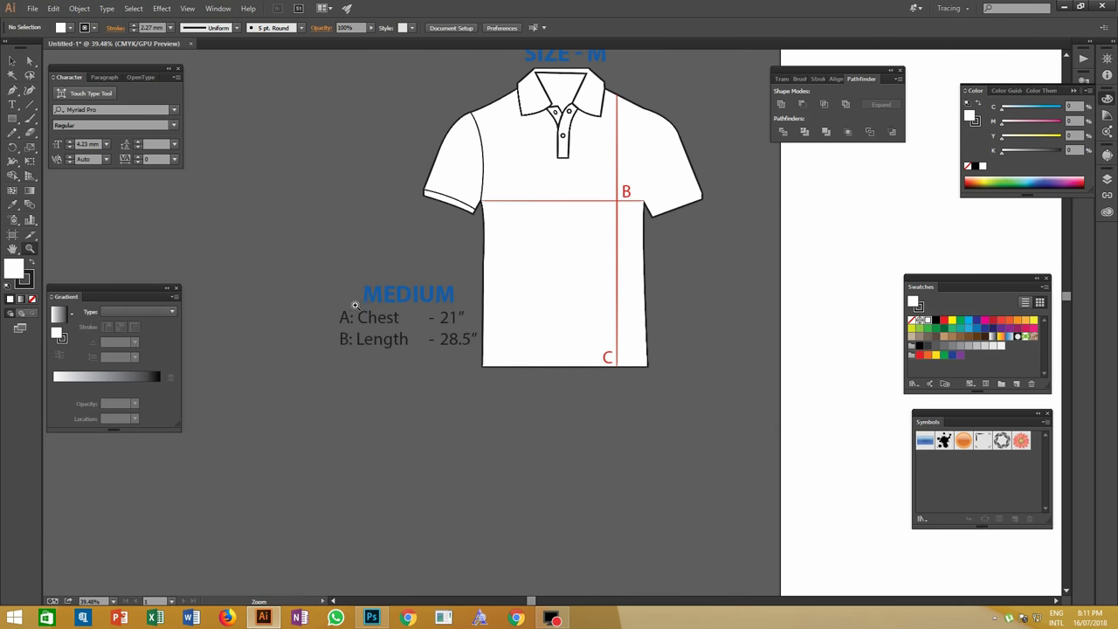
drag(382, 316, 387, 320)
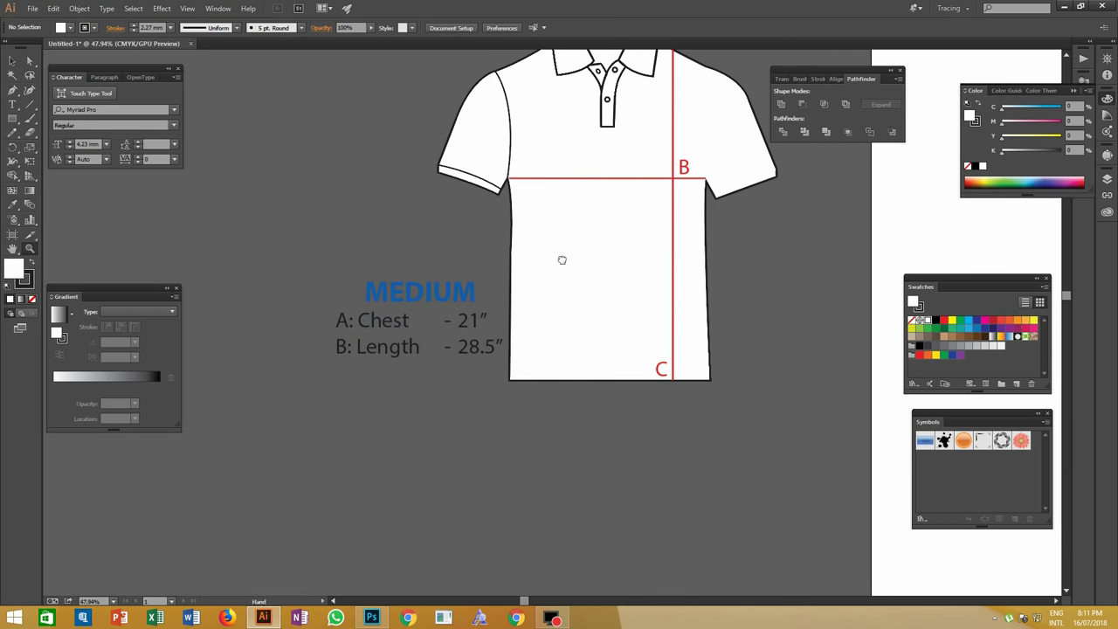
drag(562, 257, 548, 353)
key(v)
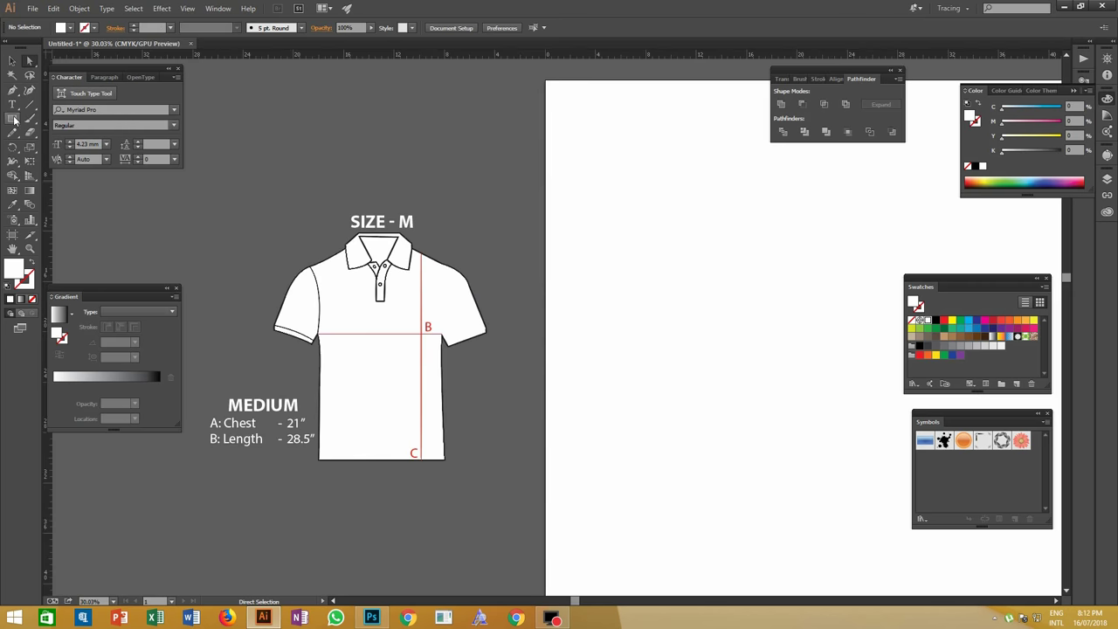
Create a rectangle 21.5 in wide and 30 in high on the artboard with the Rectangle tool.
click(12, 118)
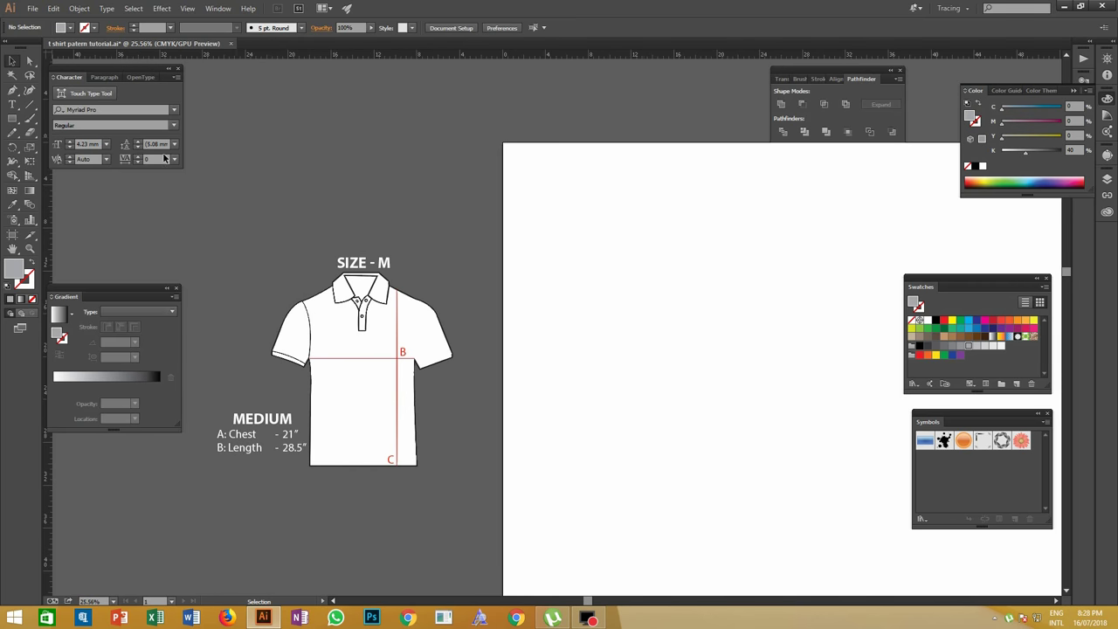
click(13, 118)
click(612, 211)
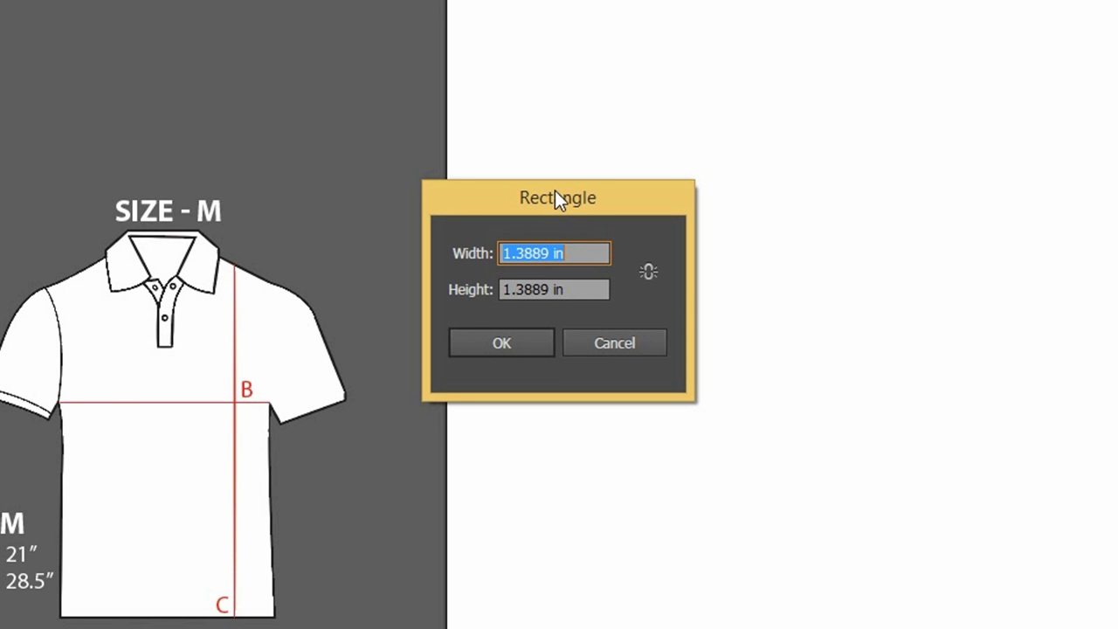
text(21.5)
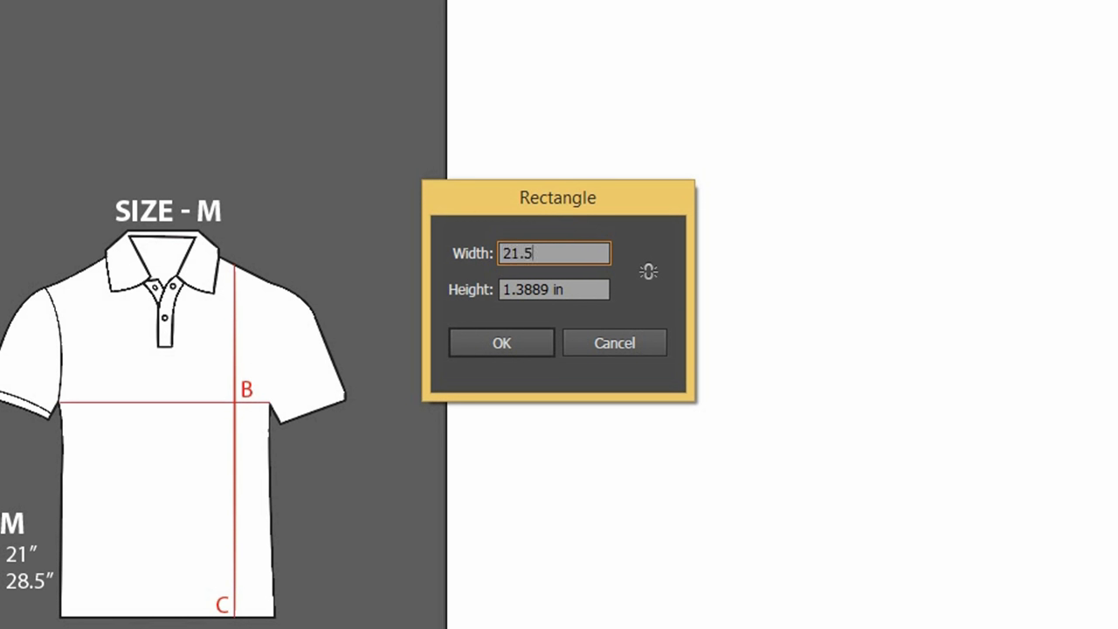
key(Tab)
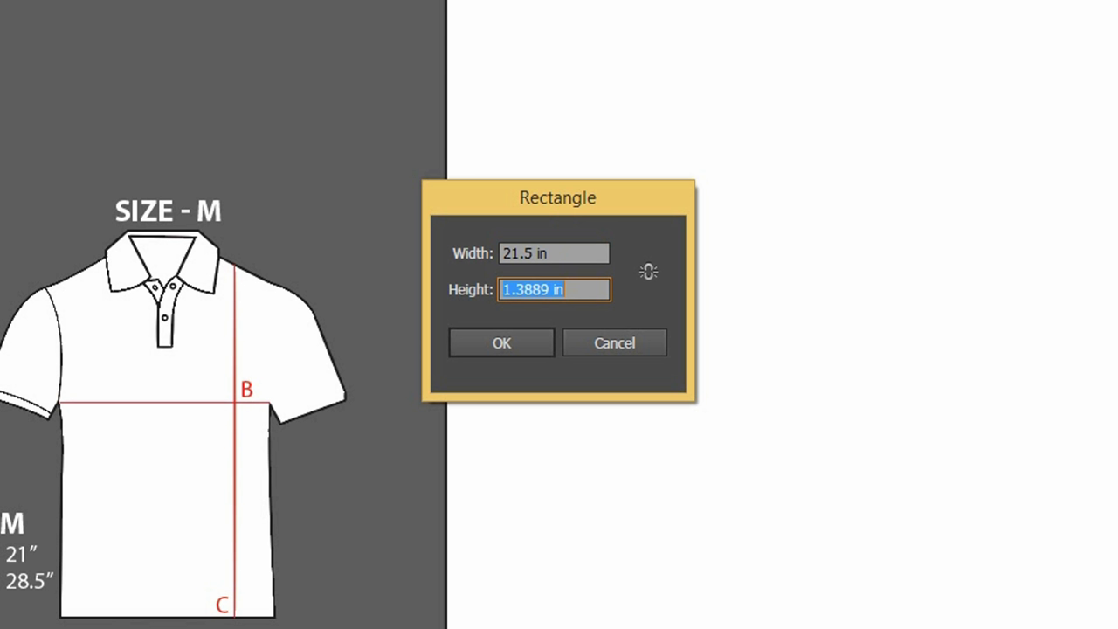
text(30)
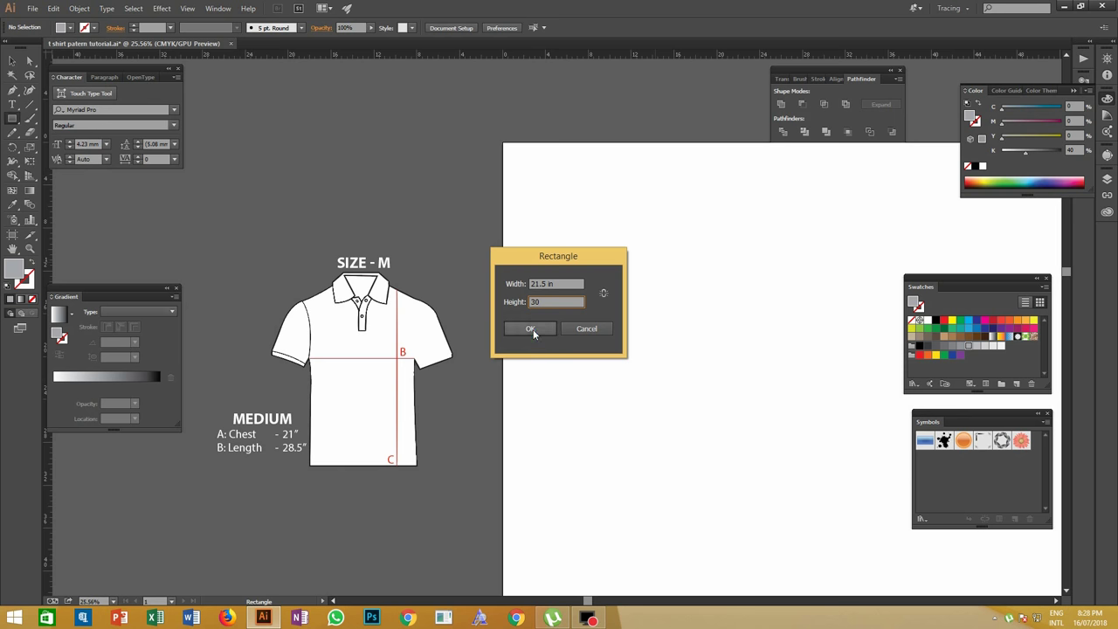
click(503, 344)
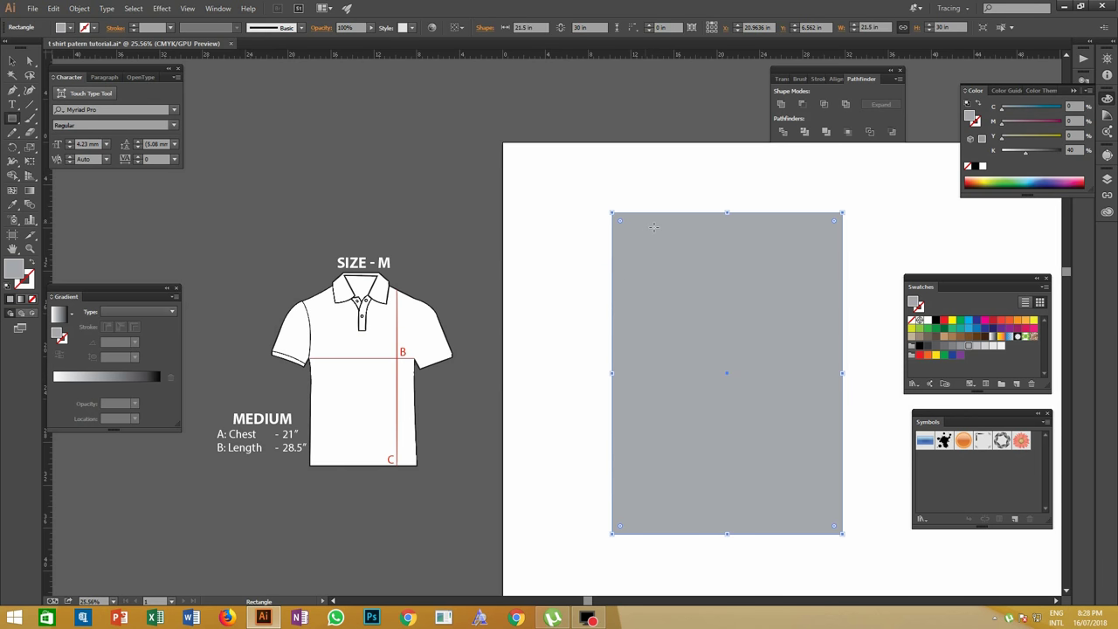
key(z)
drag(707, 190, 633, 190)
drag(725, 242, 527, 269)
key(Tab)
drag(451, 252, 576, 274)
key(Tab)
click(553, 169)
click(559, 230)
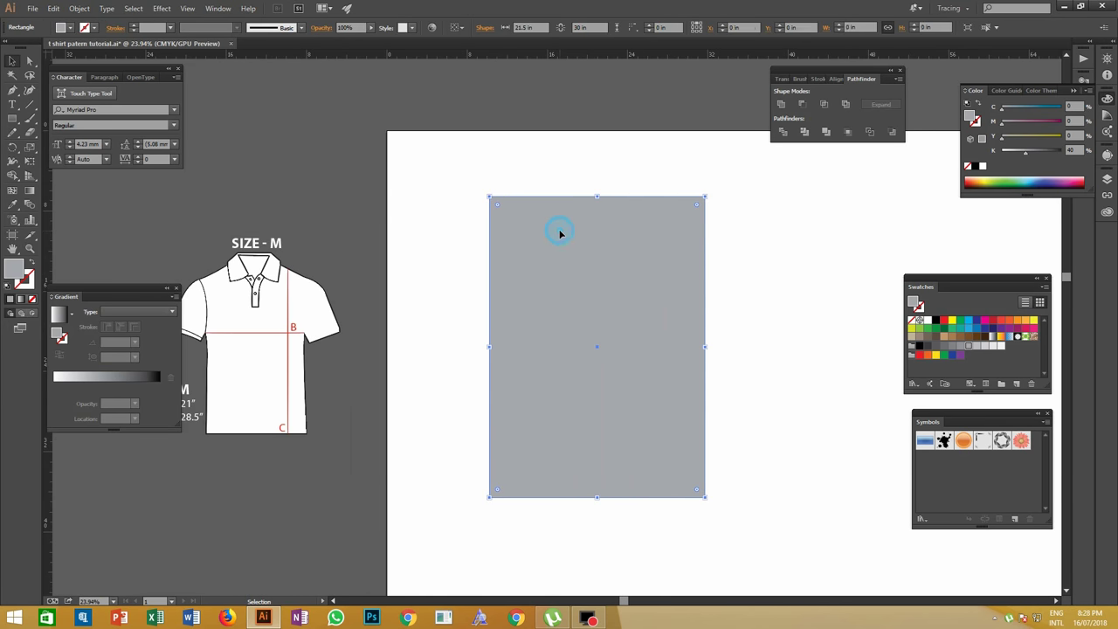
click(548, 179)
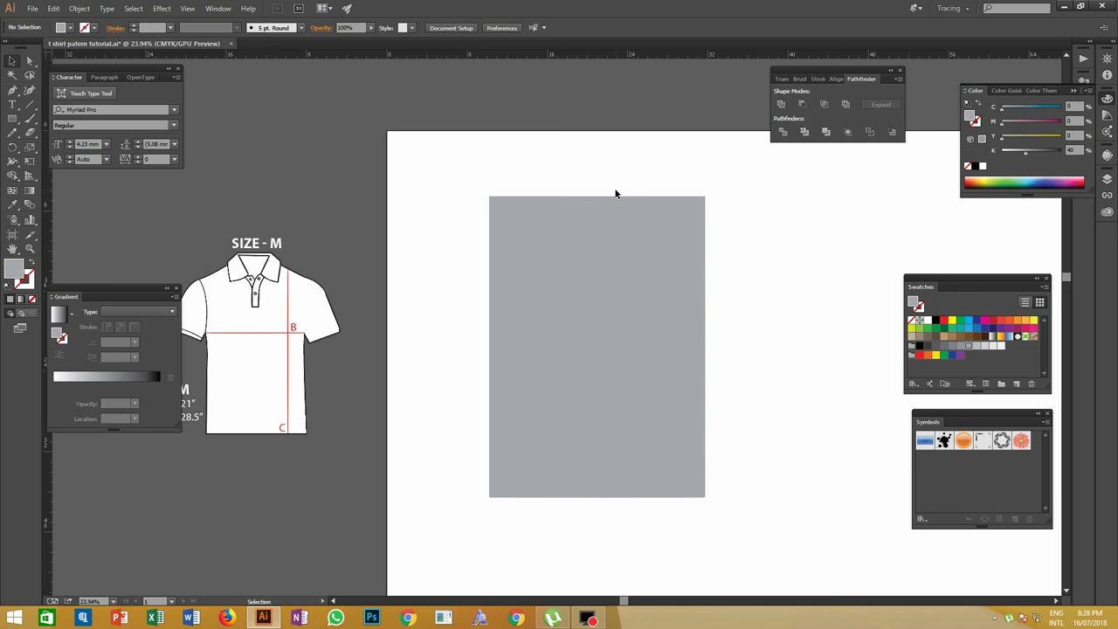
Select the grey rectangle on the artboard and hide all panels to clear the workspace around it.
click(610, 259)
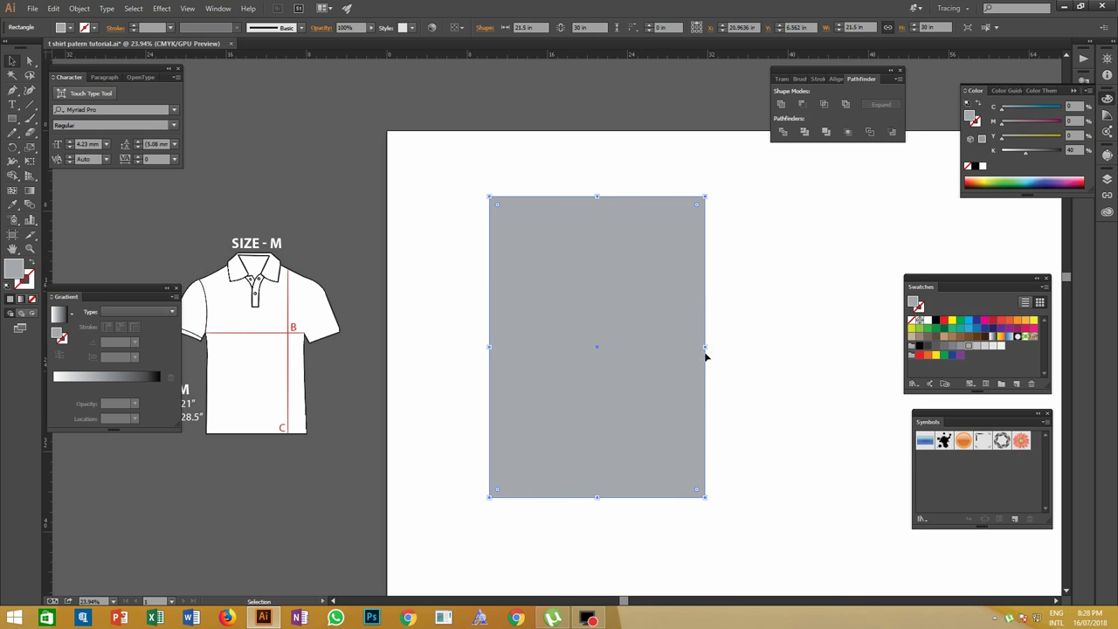
key(z)
click(536, 227)
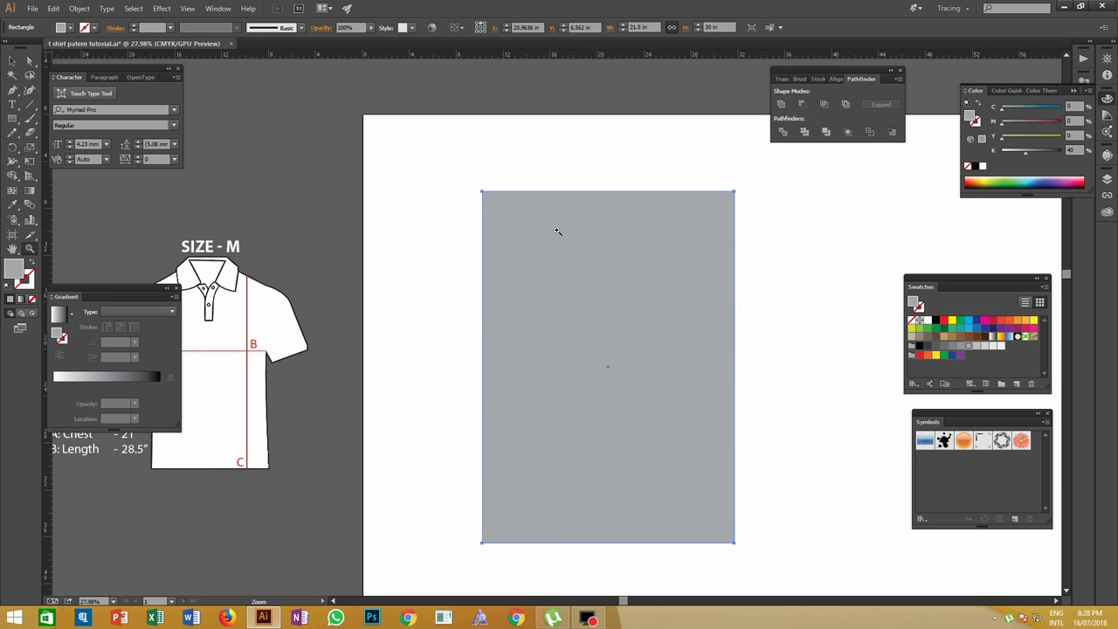
drag(651, 274, 541, 257)
key(Tab)
drag(427, 282, 369, 247)
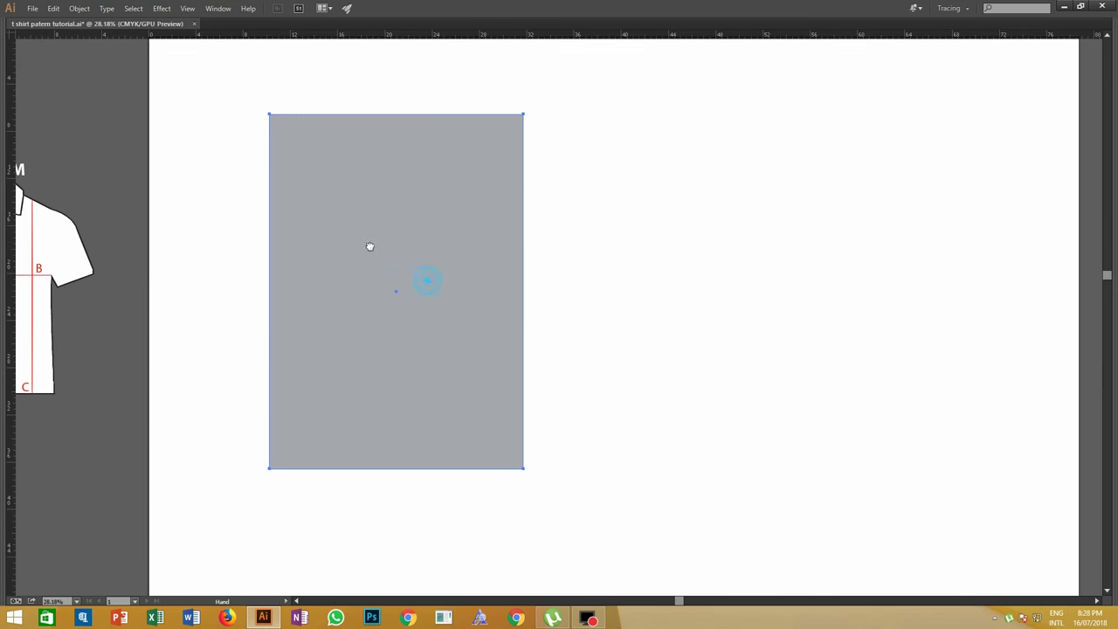
drag(344, 195, 403, 220)
drag(433, 230, 407, 236)
key(v)
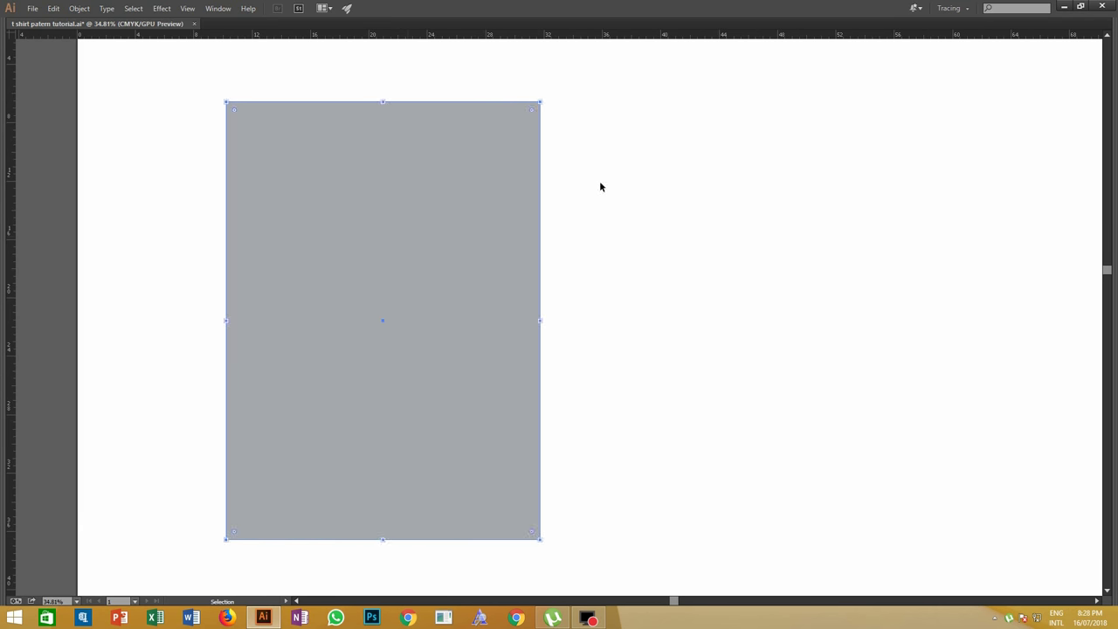
Bring the hidden panels back and create an ellipse 6.2 in wide and 6.75 in high beside the grey rectangle.
click(599, 181)
key(Tab)
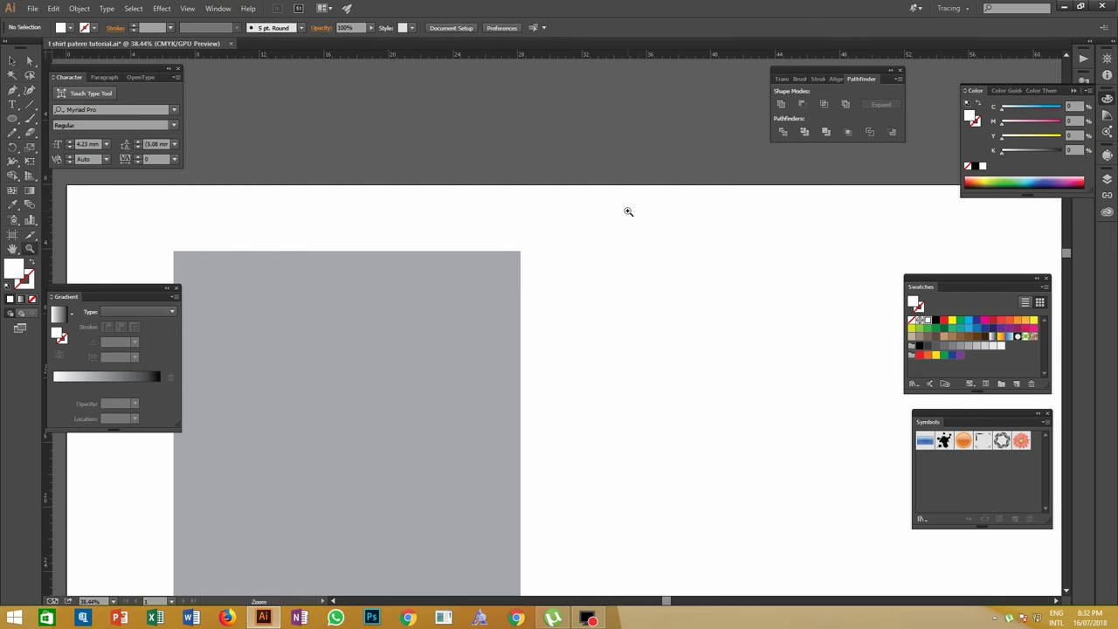
scroll(629, 210, down, 3)
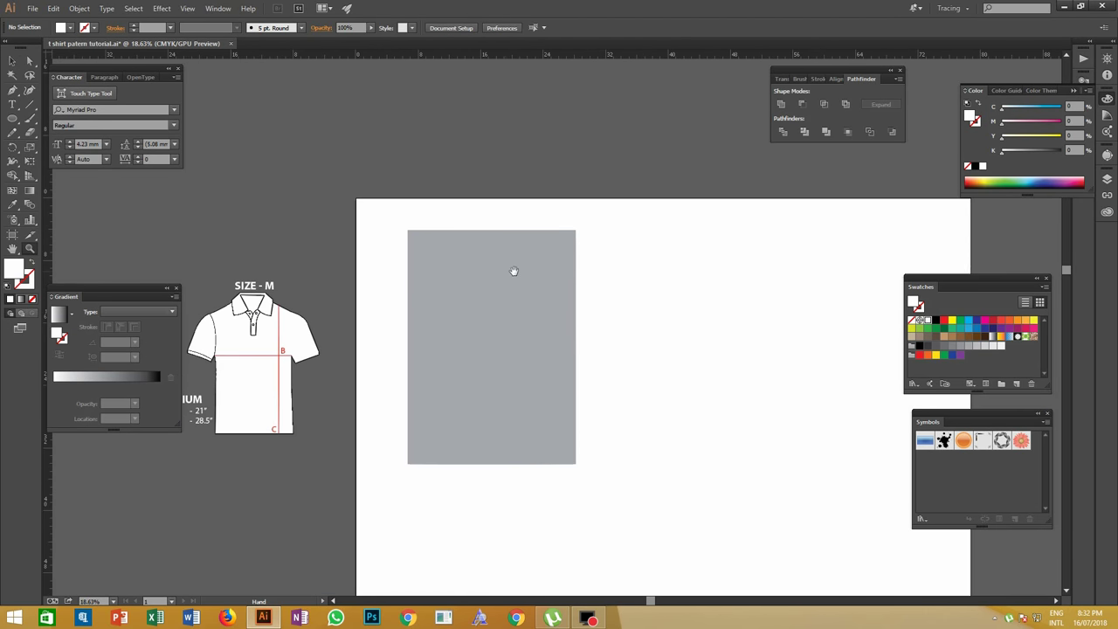
drag(513, 271, 445, 273)
drag(505, 247, 614, 282)
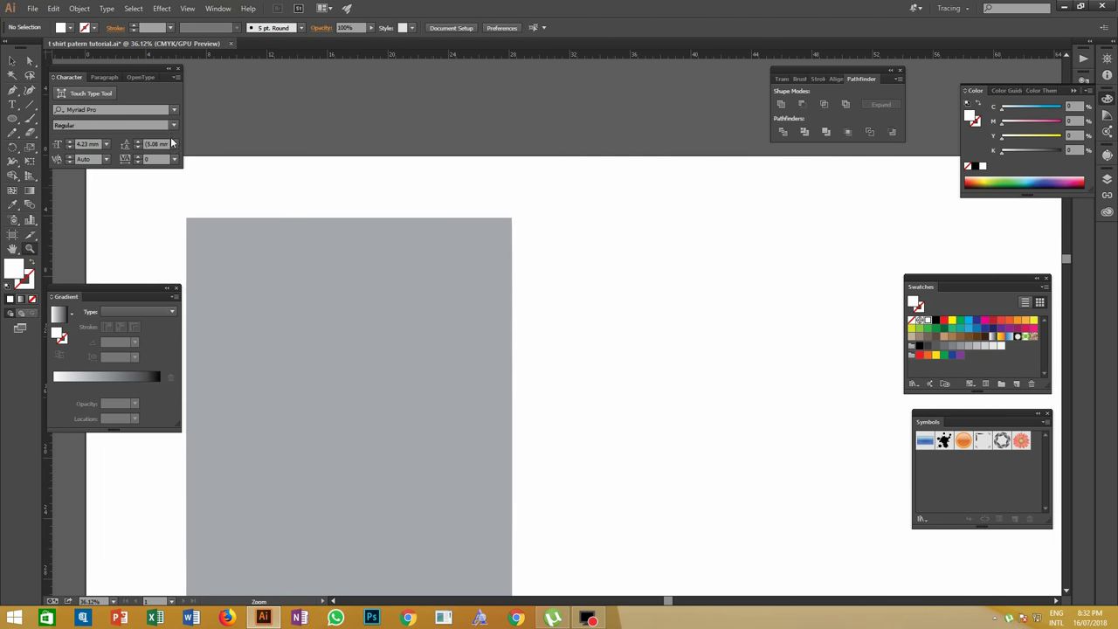
click(12, 118)
click(619, 249)
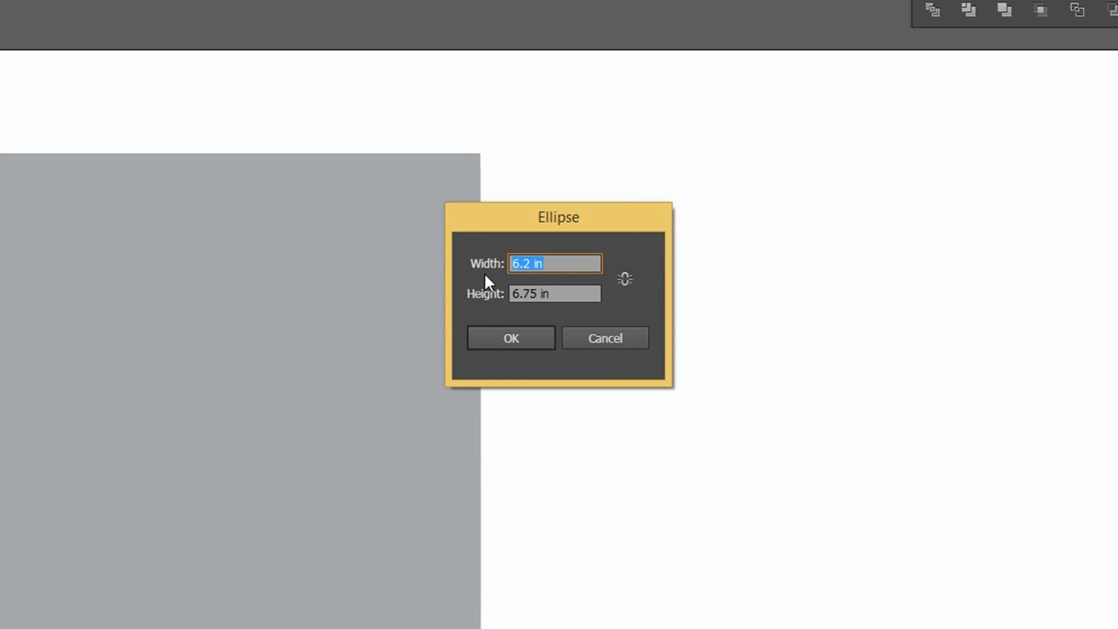
text(6)
key(Tab)
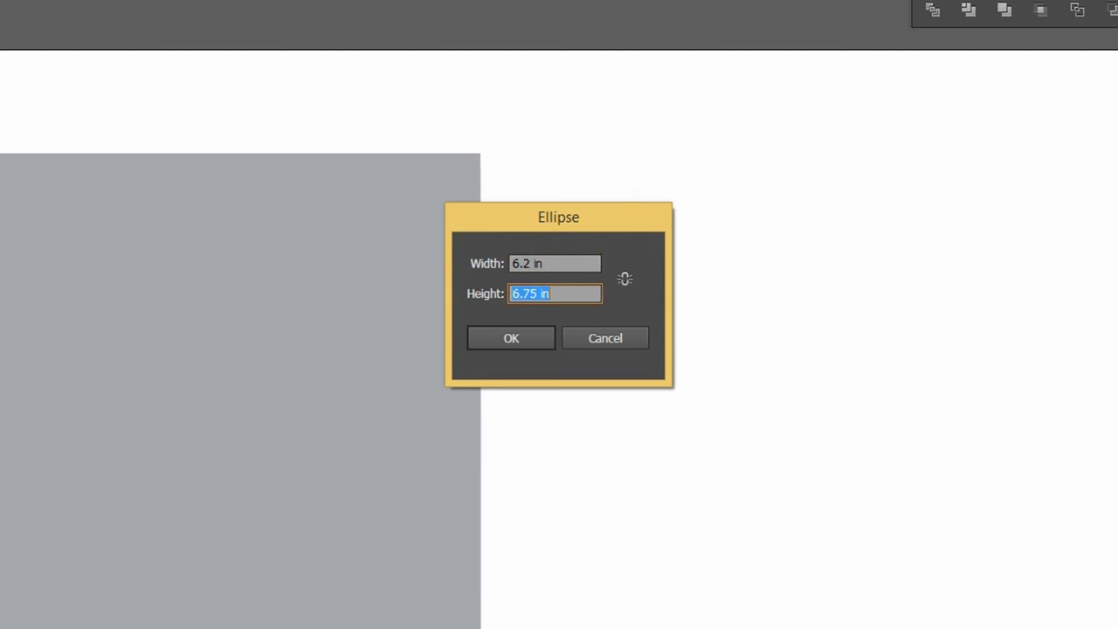
text(6.)
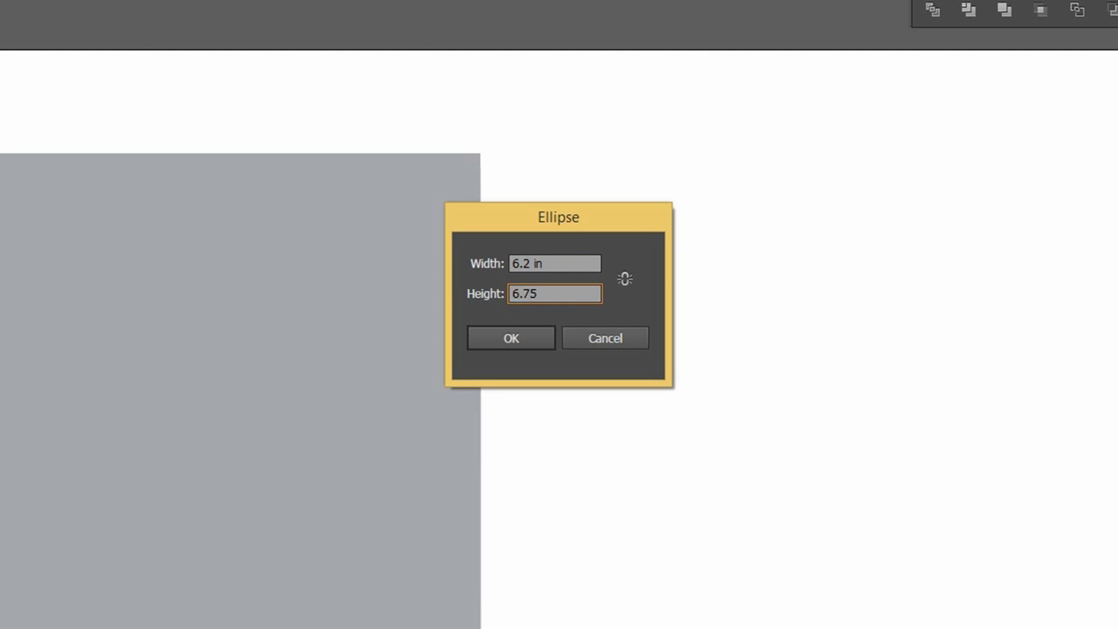
click(495, 337)
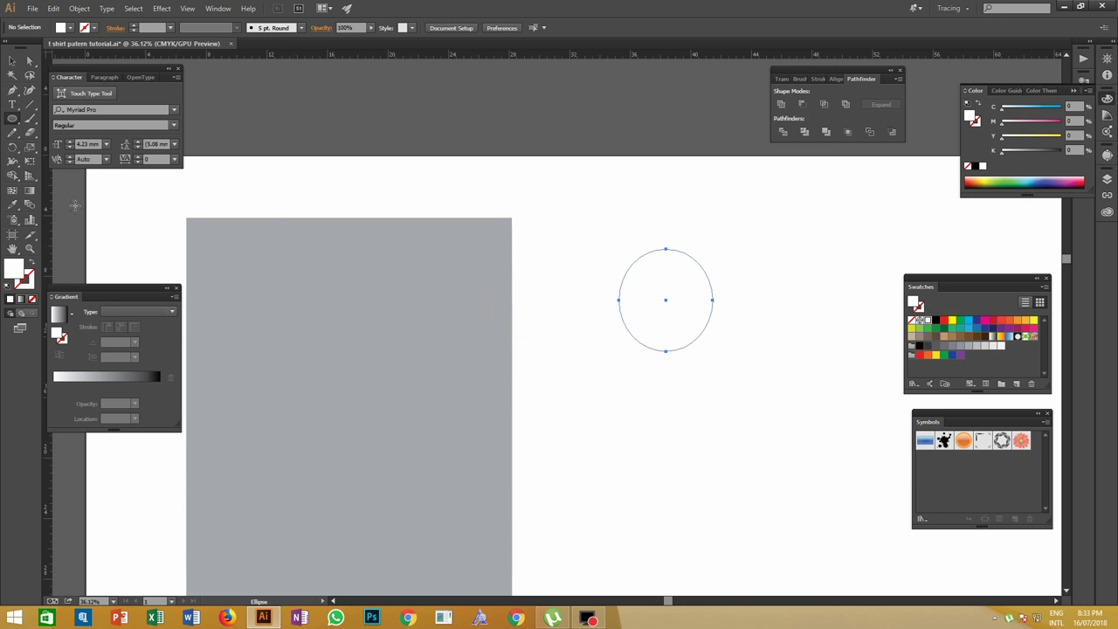
Copy the rectangle's grey fill onto the new ellipse with the Eyedropper.
click(12, 203)
click(366, 262)
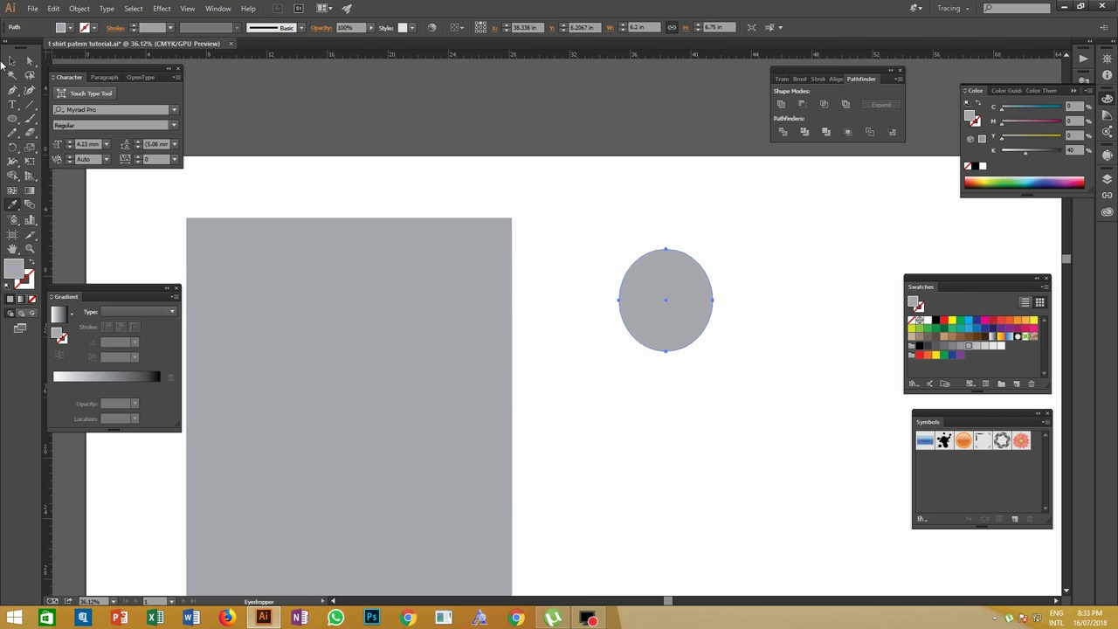
click(12, 61)
click(544, 169)
click(683, 316)
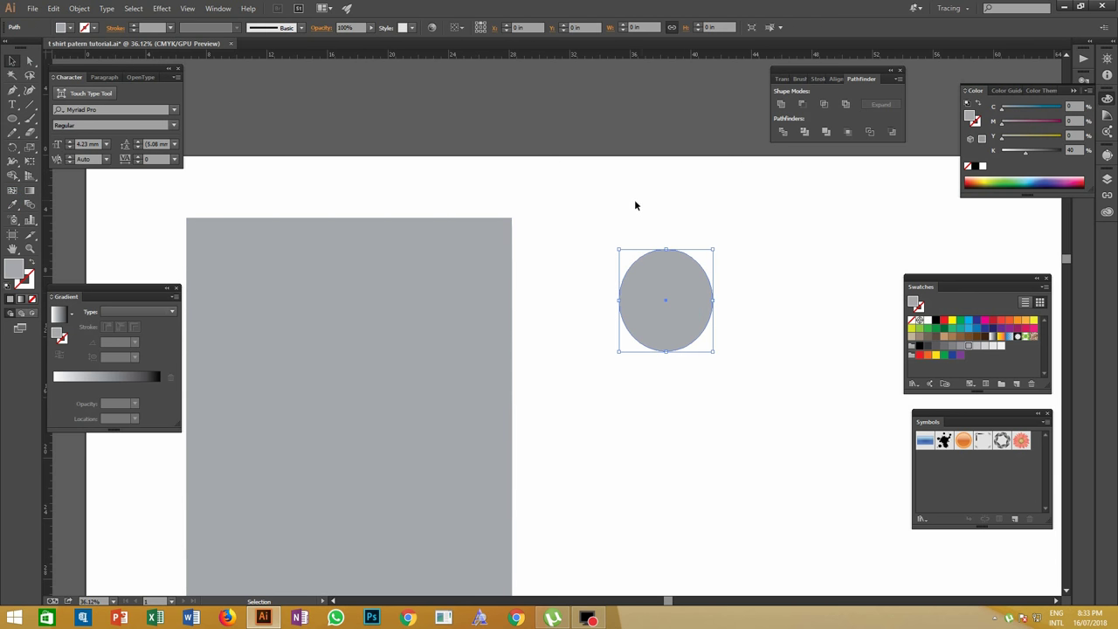
click(632, 207)
click(681, 279)
Delete the ellipse's top anchor point and move the remaining half-ellipse onto the rectangle's top edge.
click(29, 61)
click(665, 250)
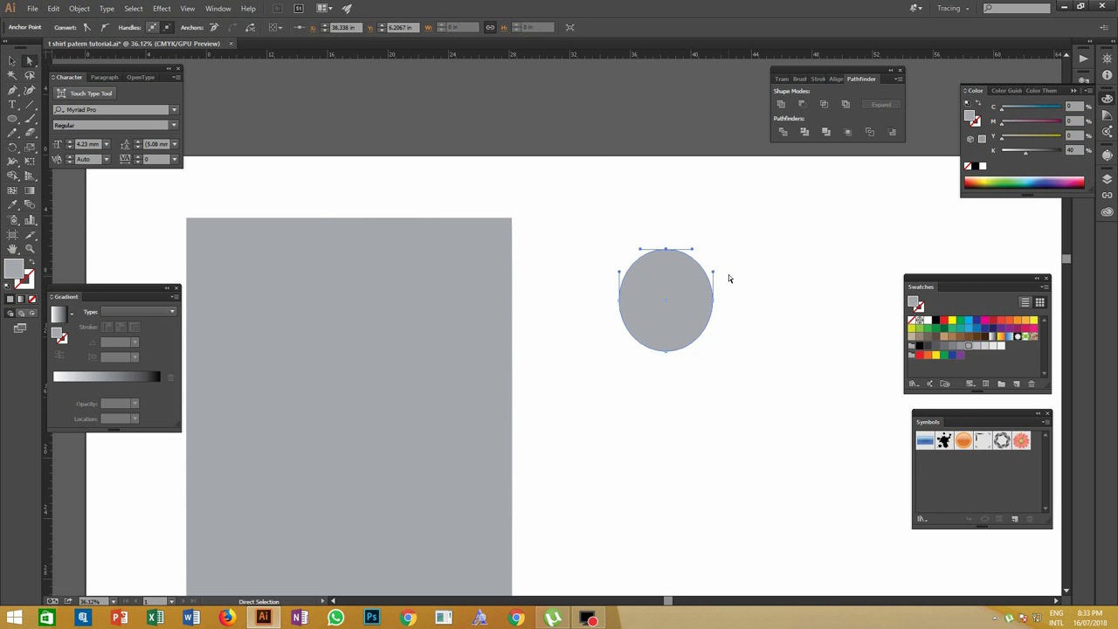
key(Delete)
click(689, 280)
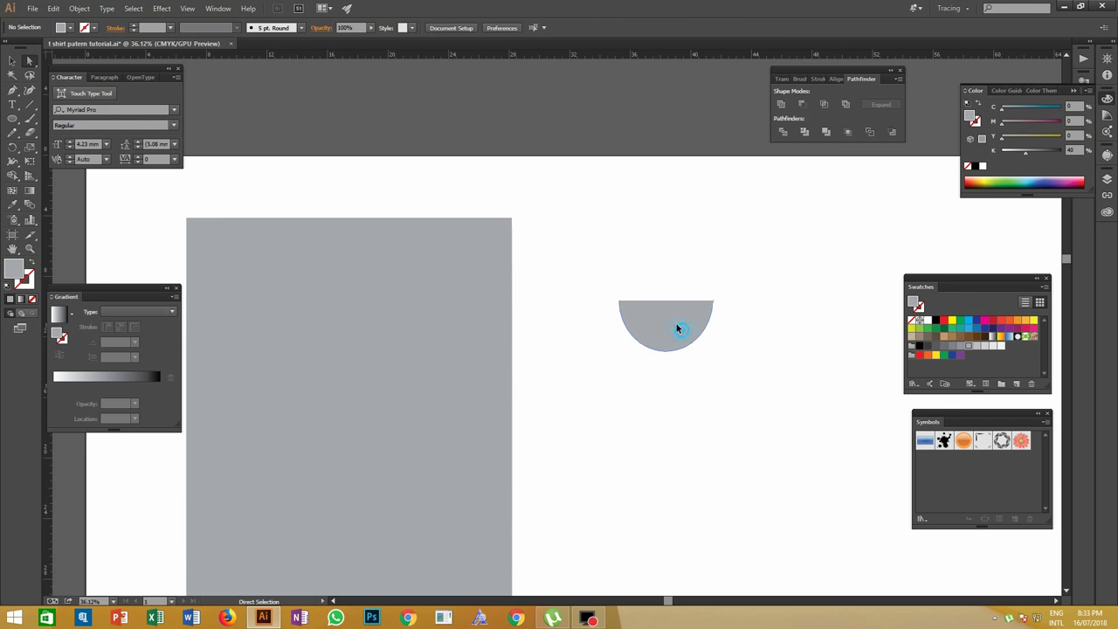
drag(676, 323, 405, 252)
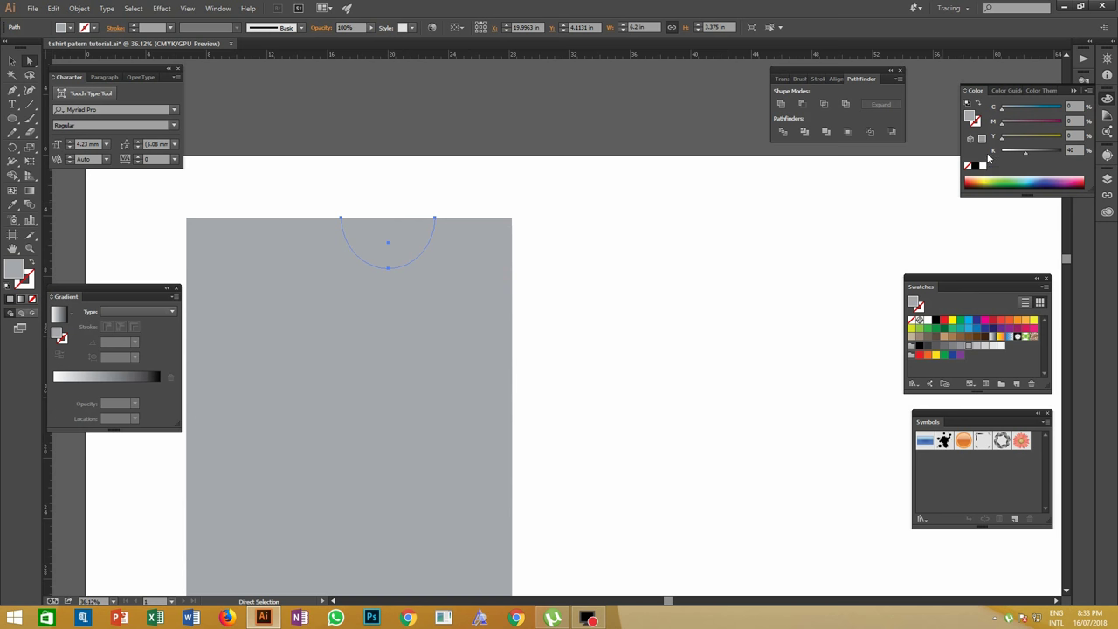
Fill the half-ellipse white and align it and the body rectangle to their shared horizontal centre.
click(982, 166)
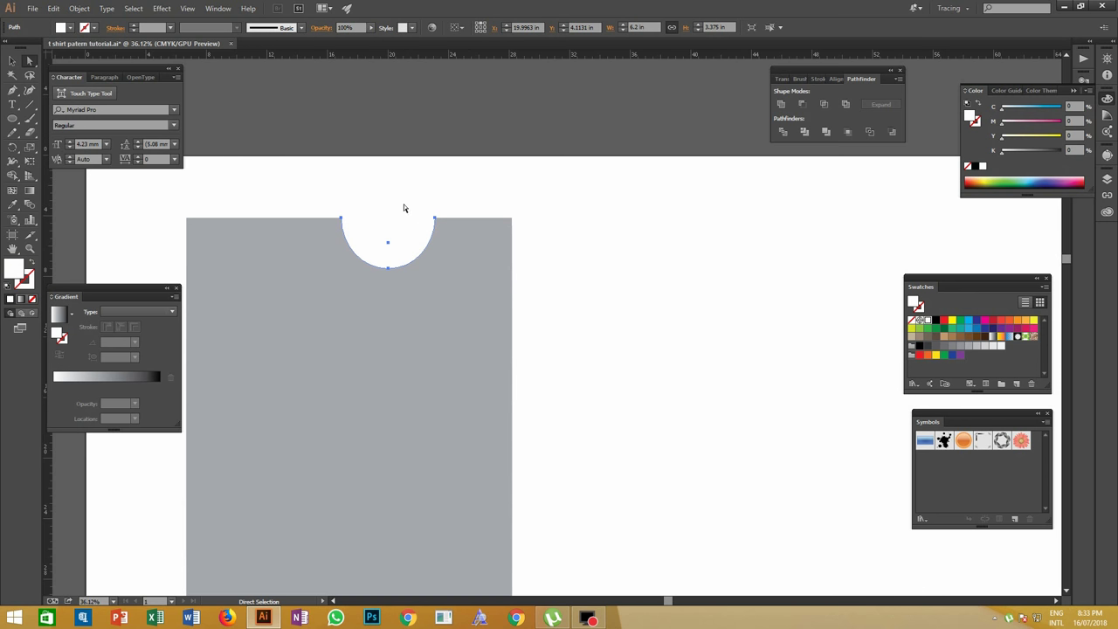
click(13, 60)
click(364, 216)
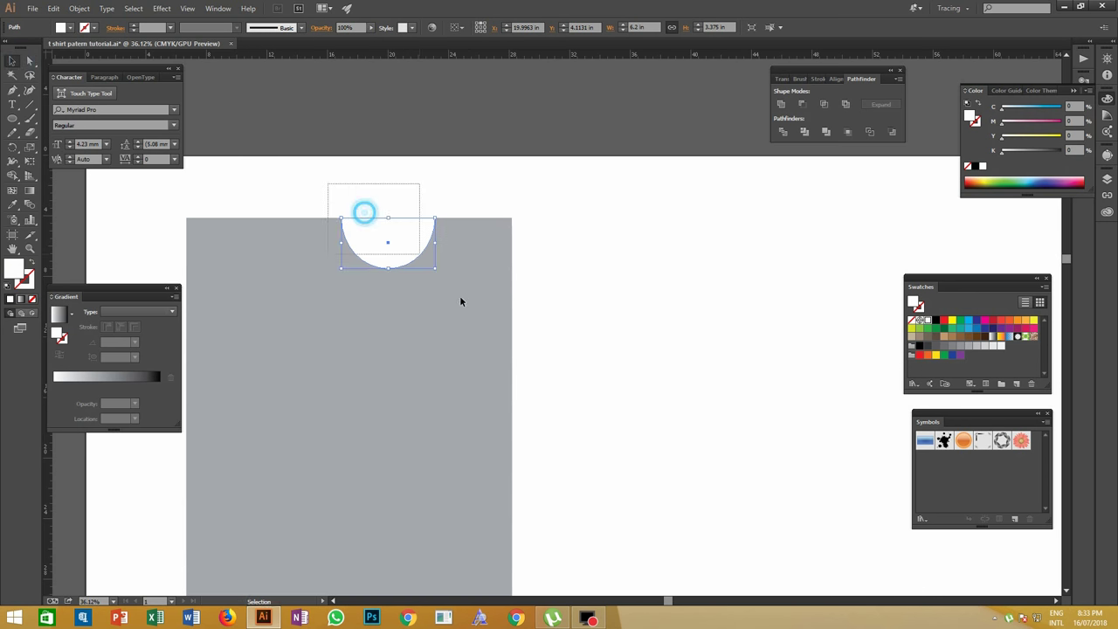
shift+click(459, 297)
click(491, 27)
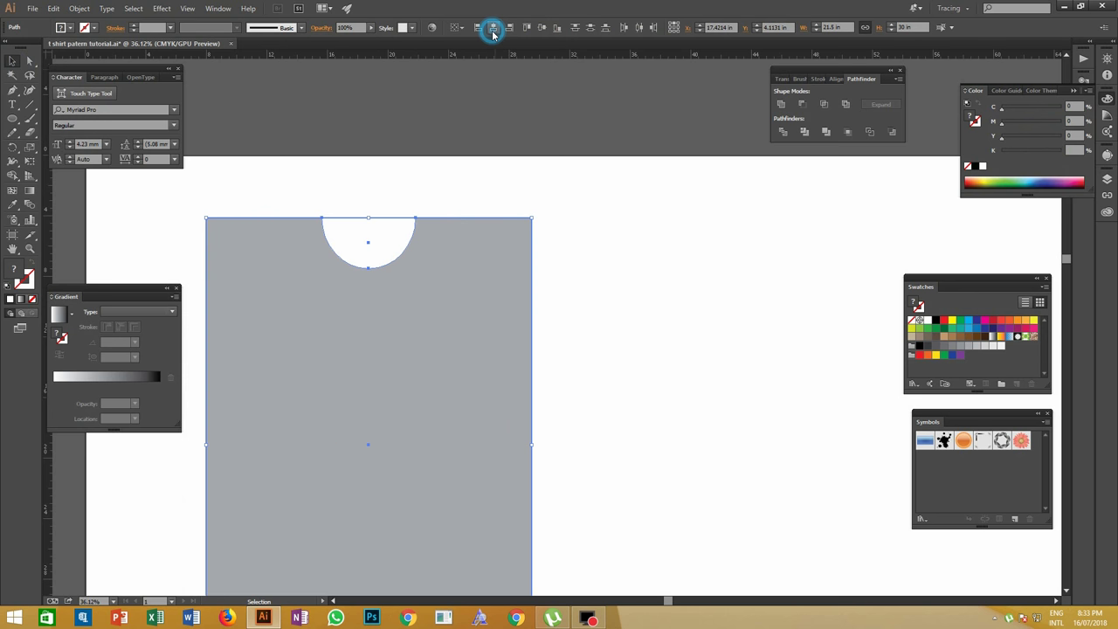
click(442, 198)
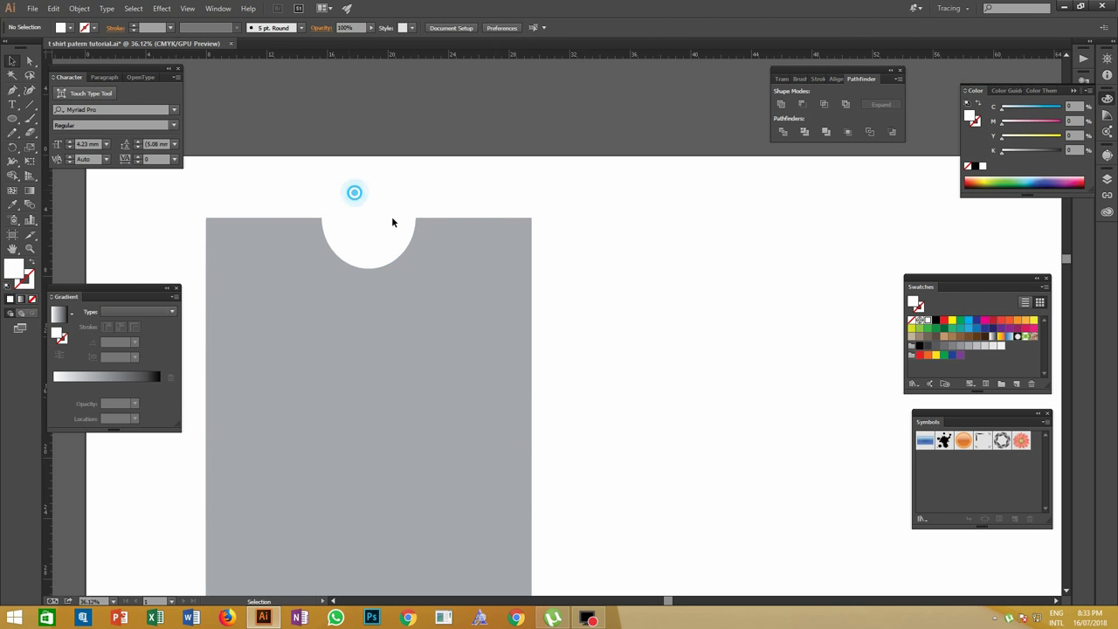
click(482, 282)
click(450, 190)
Select the half-ellipse and the body rectangle and cut the neckline out of the body with Pathfinder.
key(z)
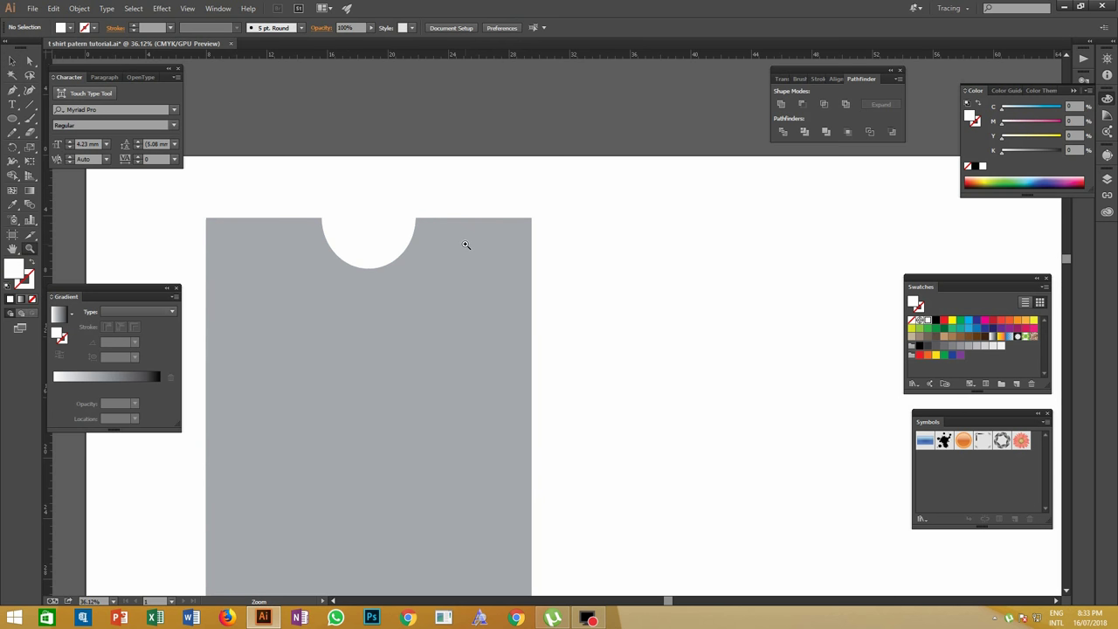
drag(465, 244, 440, 273)
drag(512, 303, 556, 254)
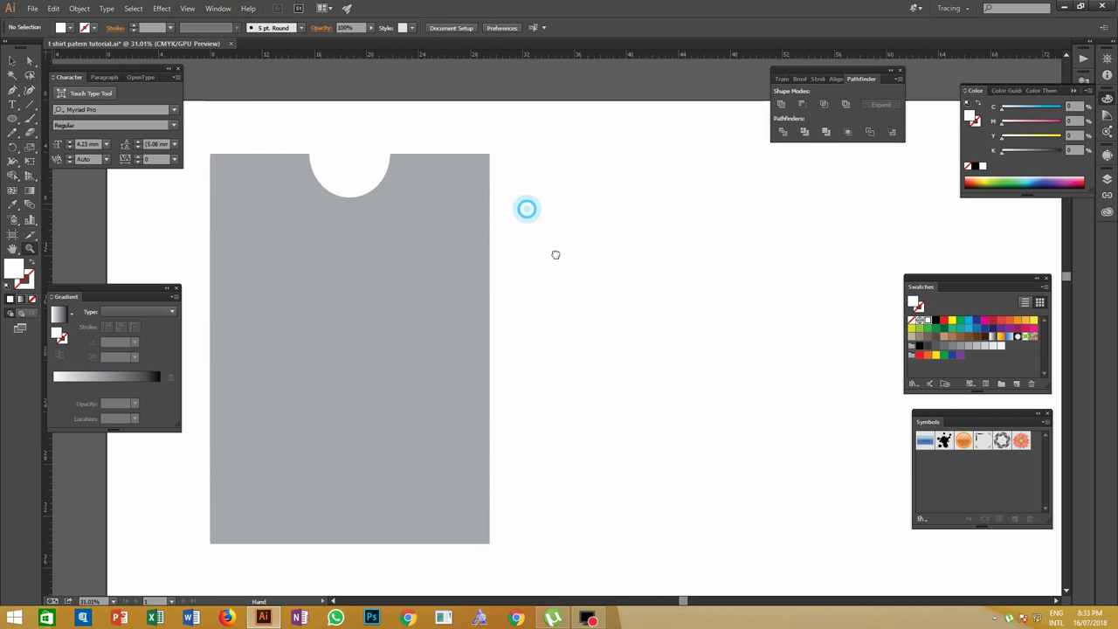
drag(552, 414, 580, 254)
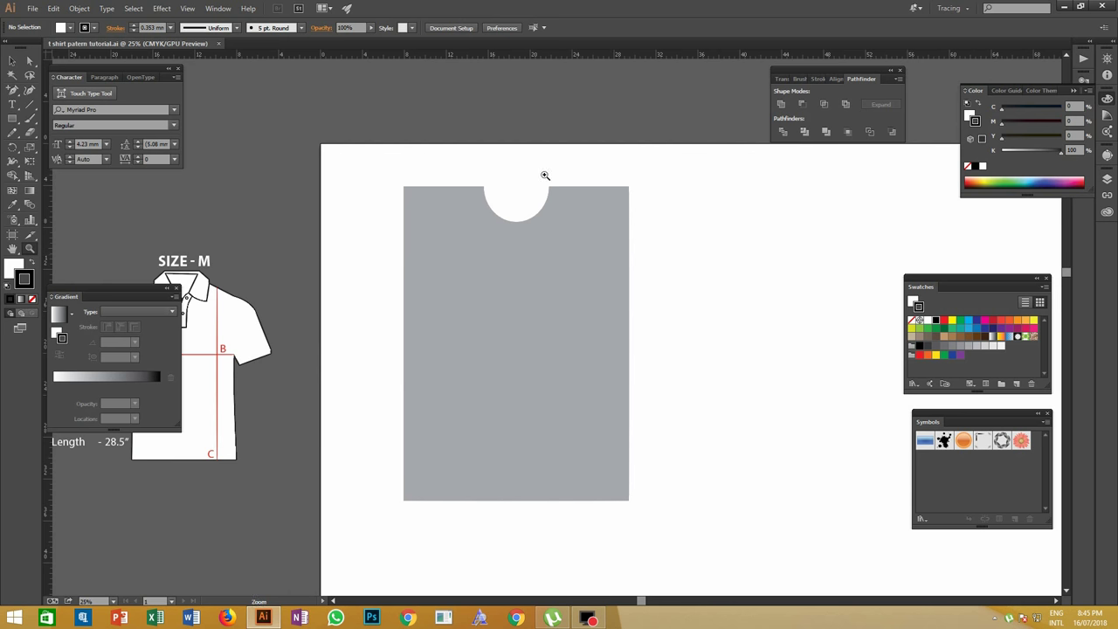
key(v)
click(605, 291)
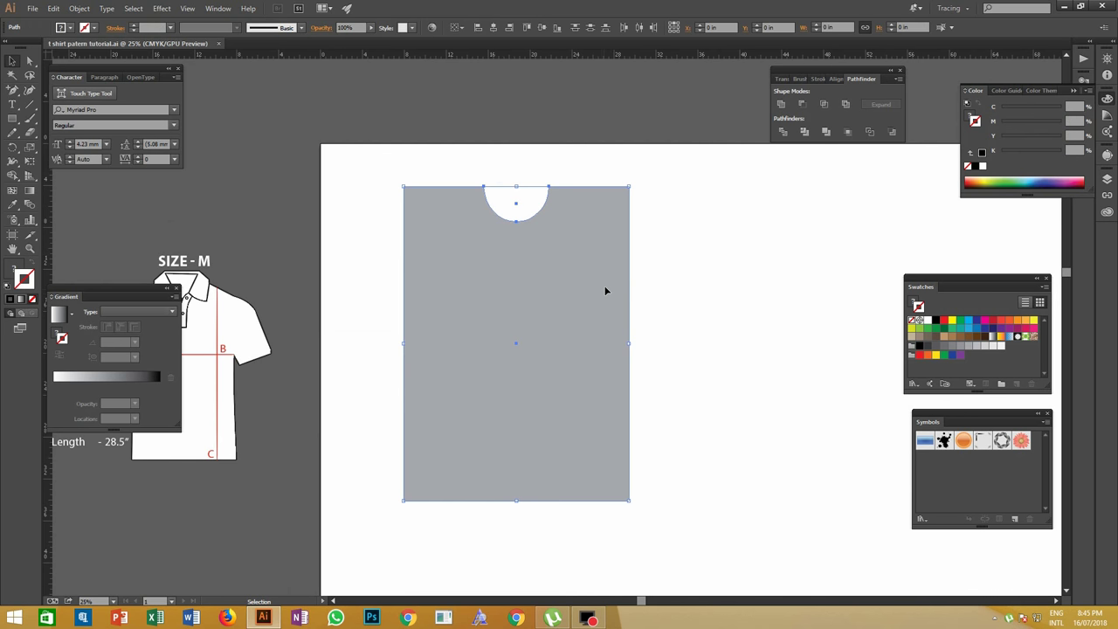
click(783, 133)
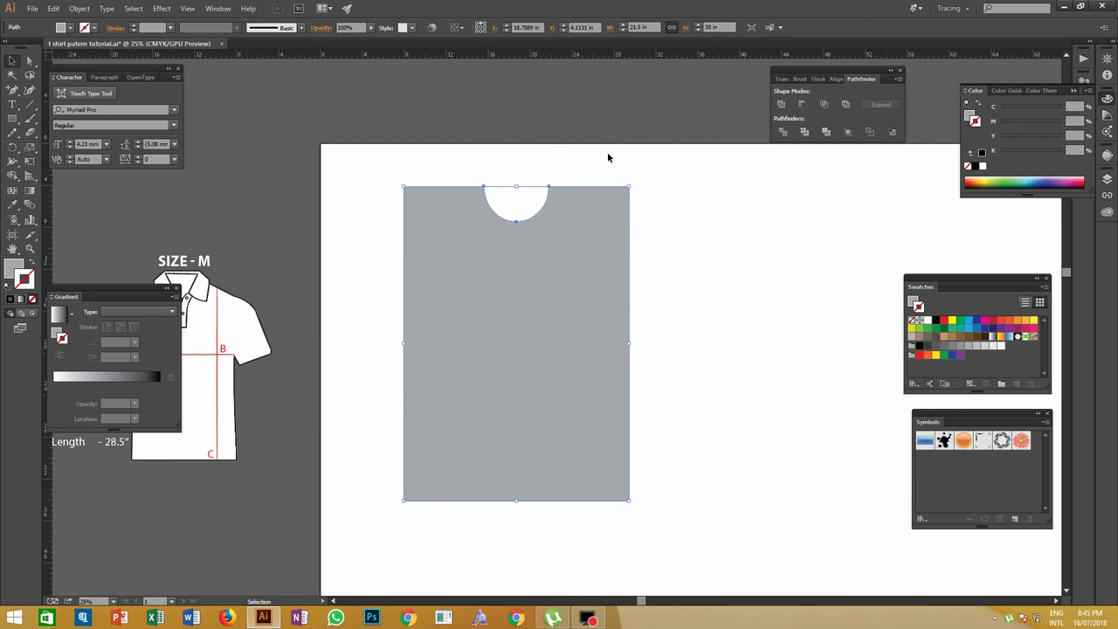
click(532, 166)
click(555, 243)
Swap the body shape's fill and stroke so it has only a grey outline, and set the stroke weight to 1 mm.
drag(14, 265, 29, 281)
click(34, 299)
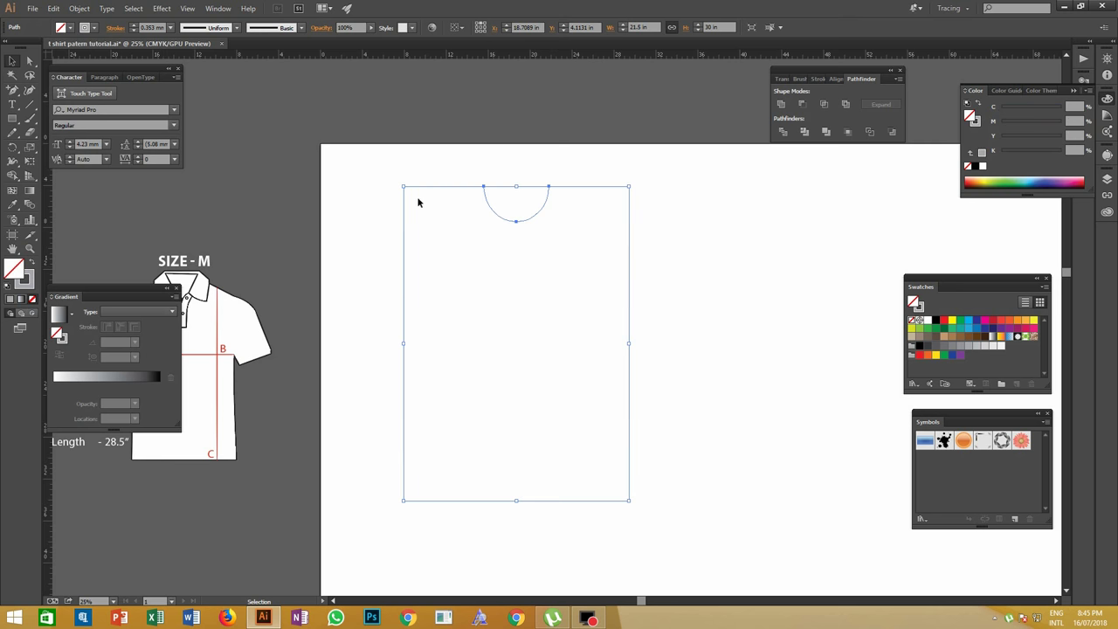
drag(457, 165, 569, 263)
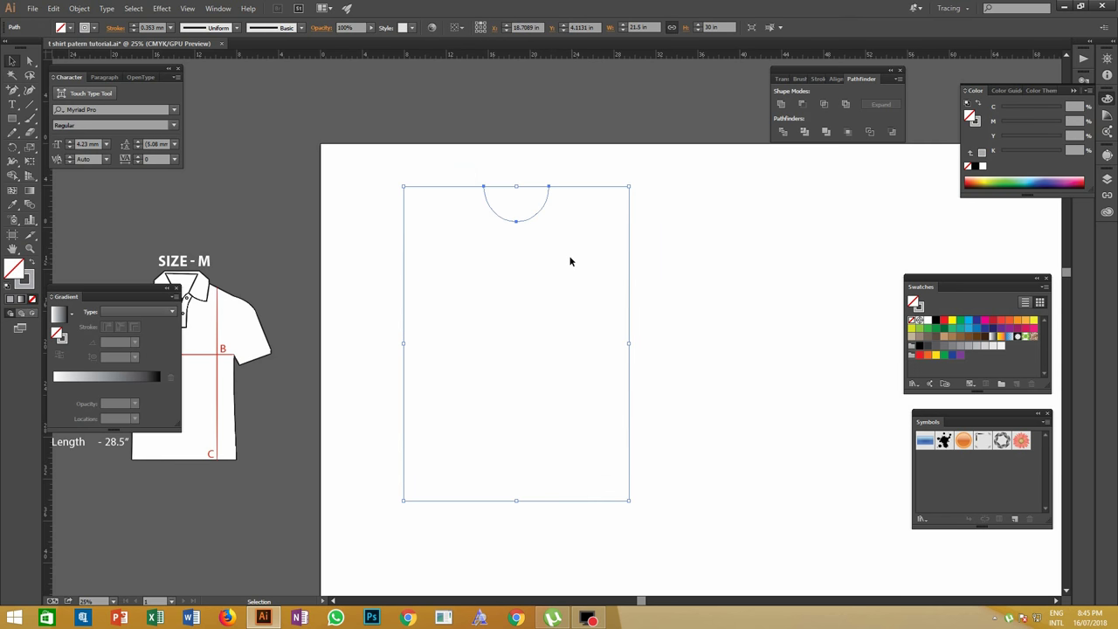
click(156, 28)
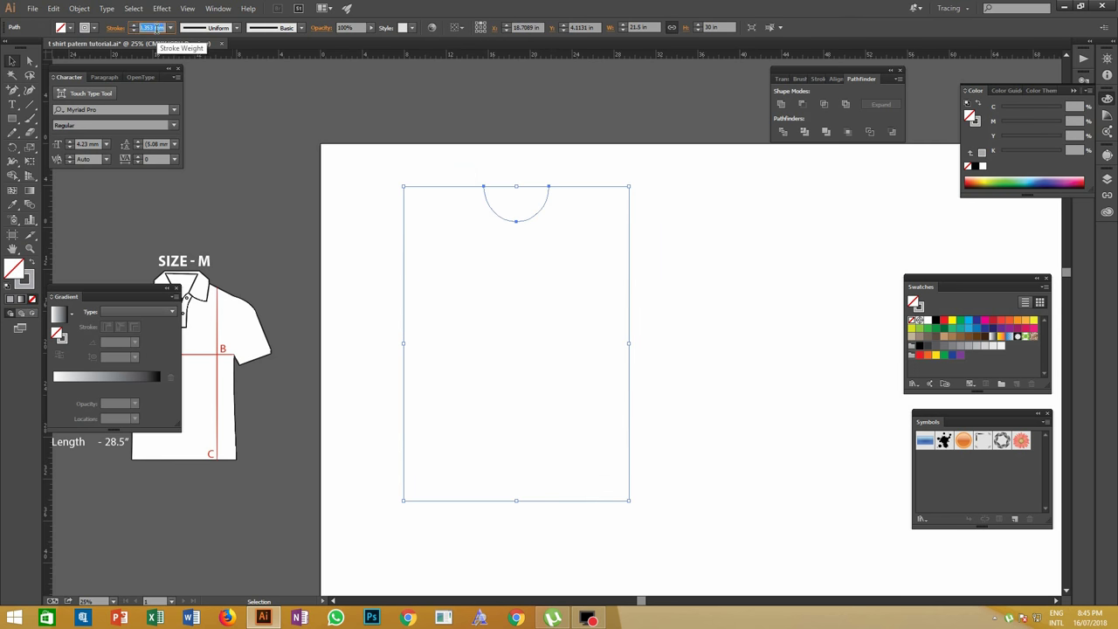
text(1)
key(Return)
click(528, 179)
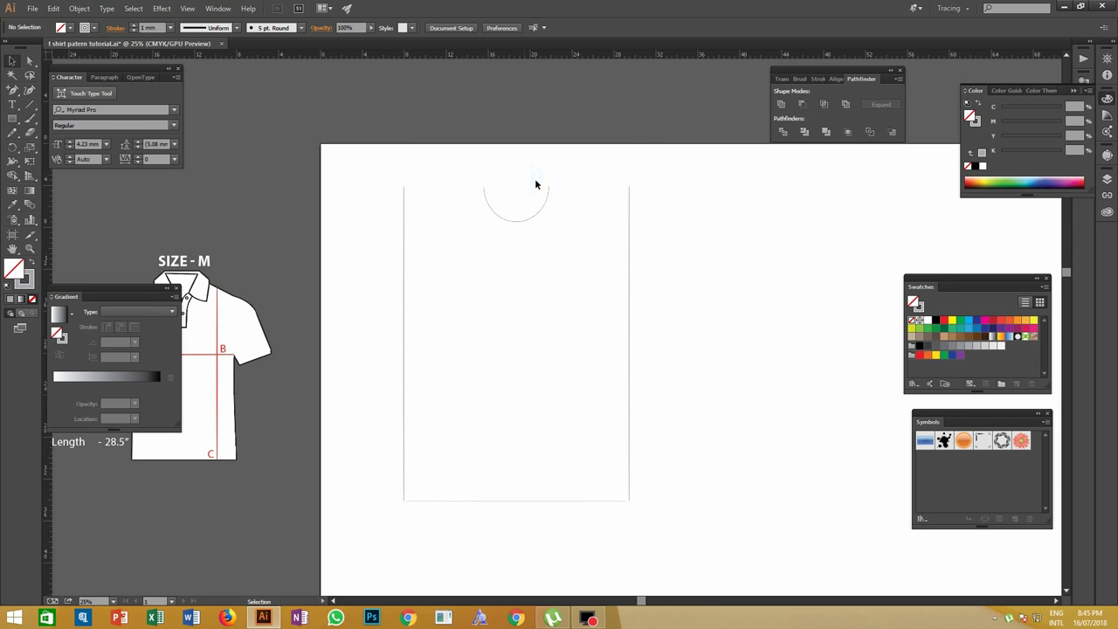
key(z)
mouse_move(536, 183)
mouse_down()
mouse_move(576, 187)
mouse_move(544, 200)
mouse_move(560, 259)
mouse_move(546, 198)
mouse_up()
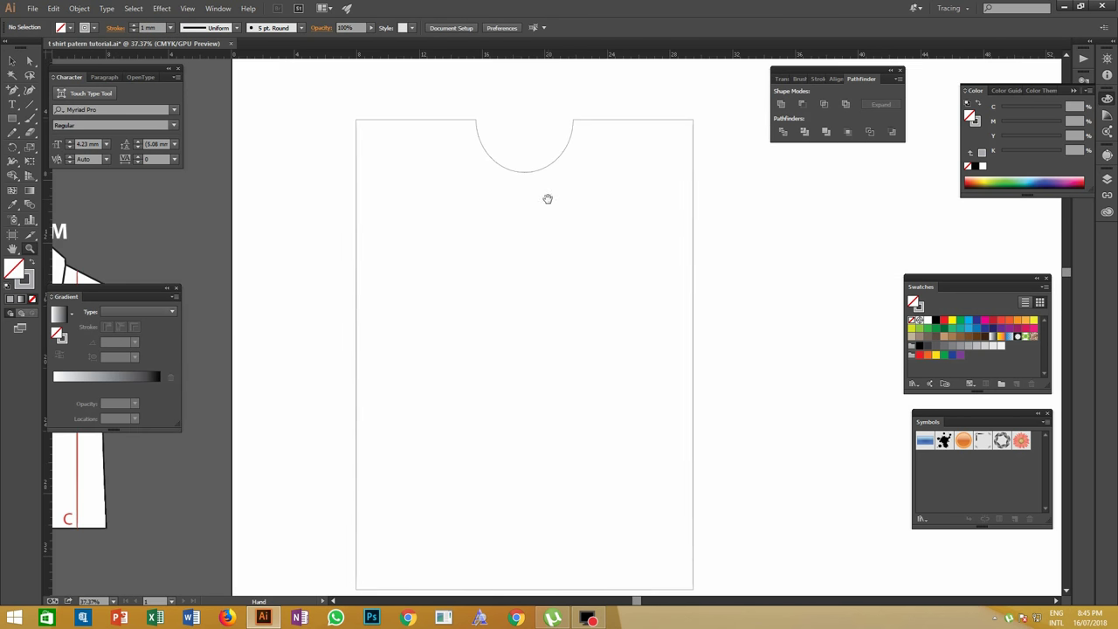
ctrl+click(523, 153)
drag(567, 196, 541, 200)
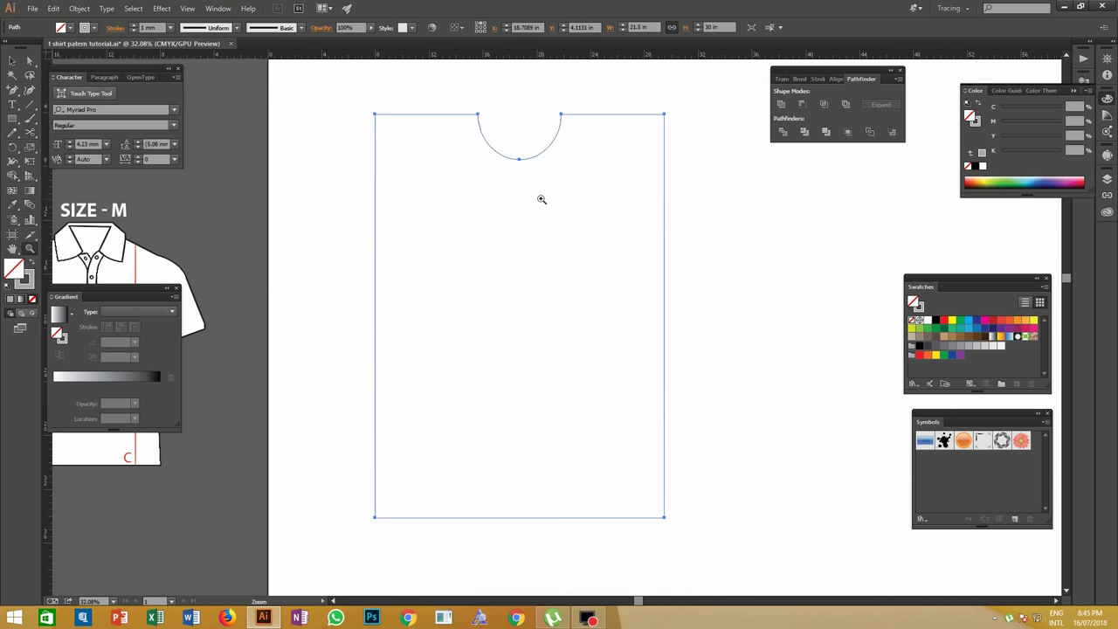
key(a)
click(480, 92)
drag(339, 81, 509, 547)
key(z)
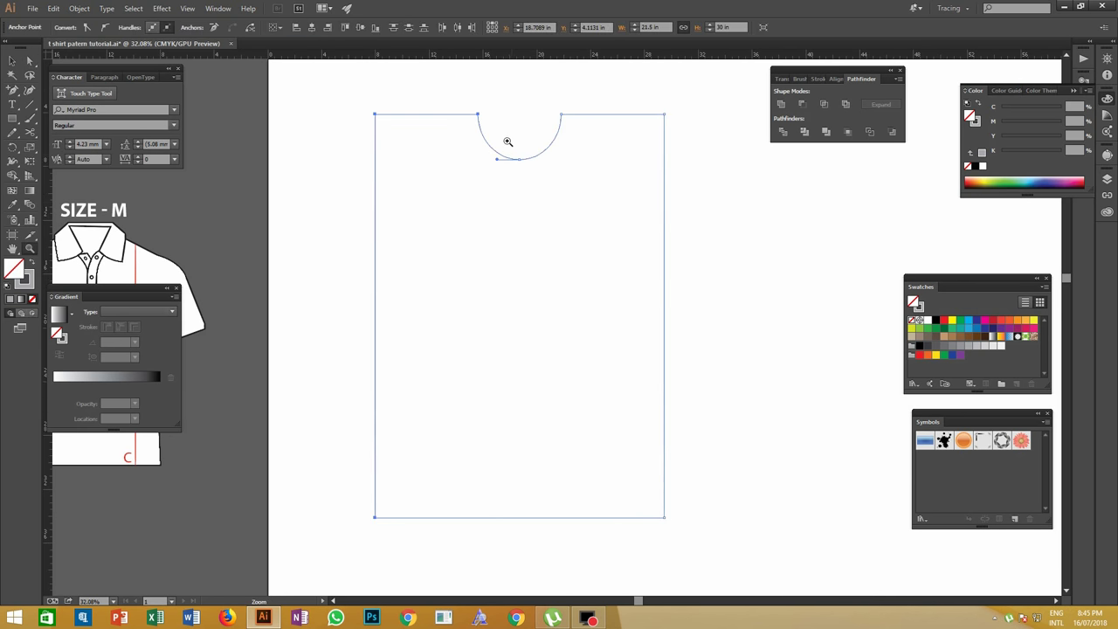
drag(506, 143, 489, 350)
drag(511, 465, 437, 476)
drag(474, 271, 603, 243)
key(a)
click(558, 241)
Select the body outline and place a vertical guide through the lowest anchor point of the neckline.
key(v)
click(543, 312)
key(z)
drag(517, 308, 524, 306)
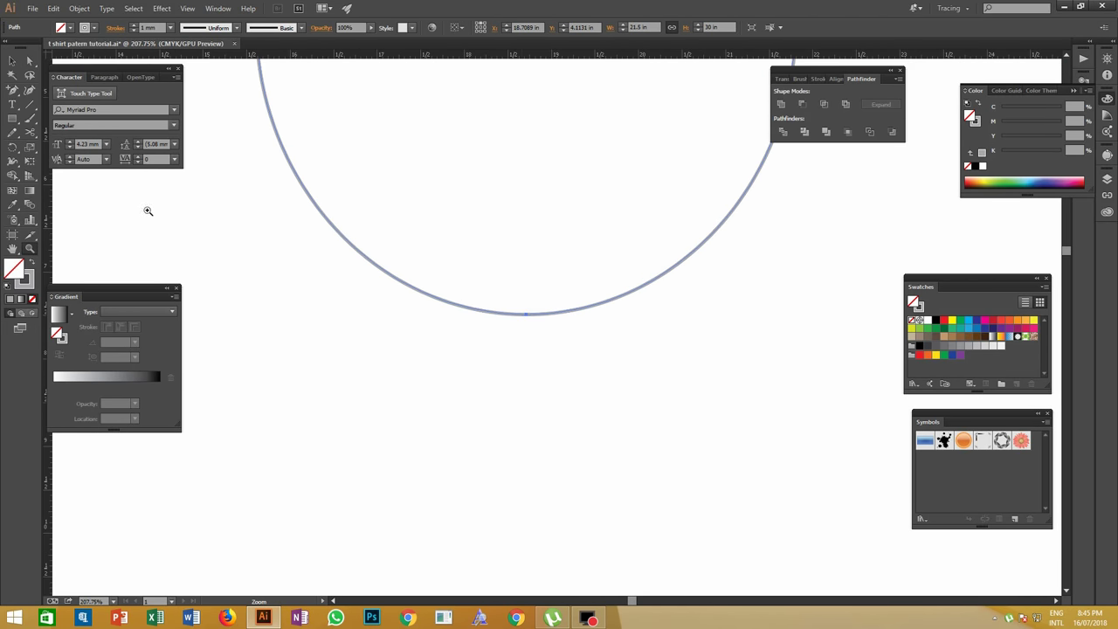
drag(48, 209, 526, 288)
Add an anchor point on the body outline's bottom edge where the vertical guide crosses it.
drag(568, 299, 194, 455)
drag(515, 568, 746, 282)
drag(746, 282, 591, 404)
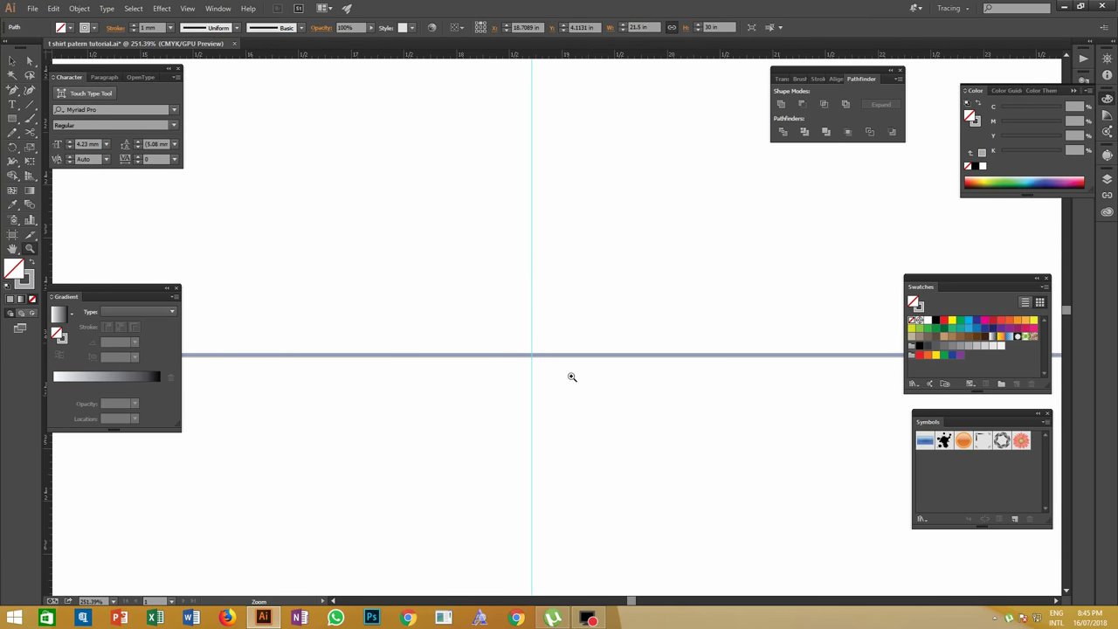
click(14, 89)
click(533, 355)
Delete the body outline's left half up to the guide and swap fill and stroke to make the remaining half solid grey.
drag(605, 306, 367, 367)
drag(586, 277, 523, 293)
key(a)
drag(467, 148, 592, 509)
key(Delete)
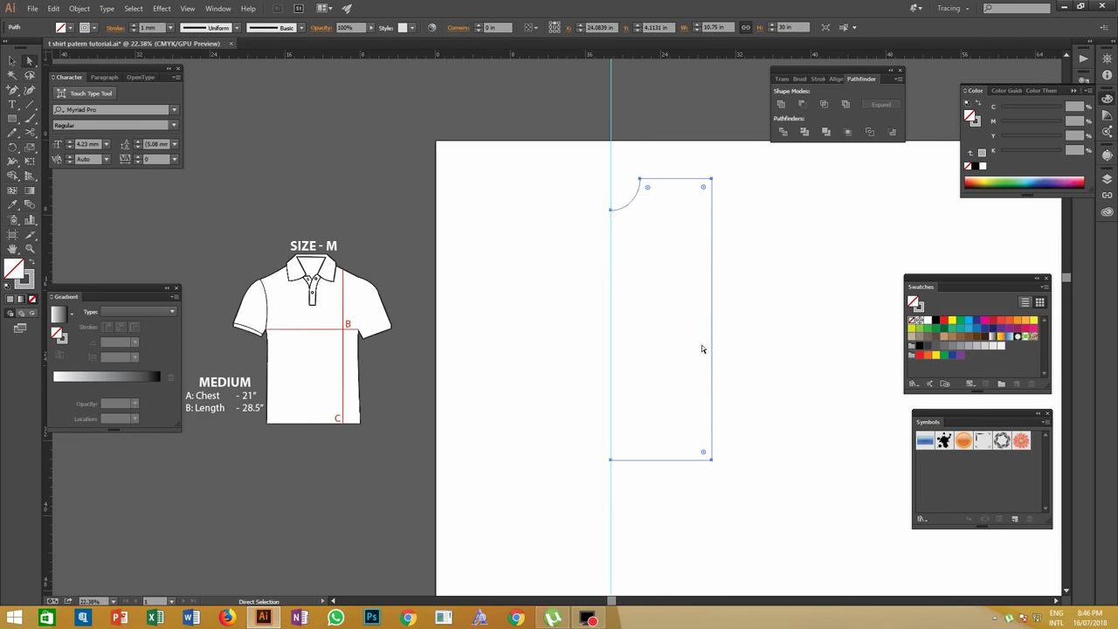
key(shift+x)
click(761, 212)
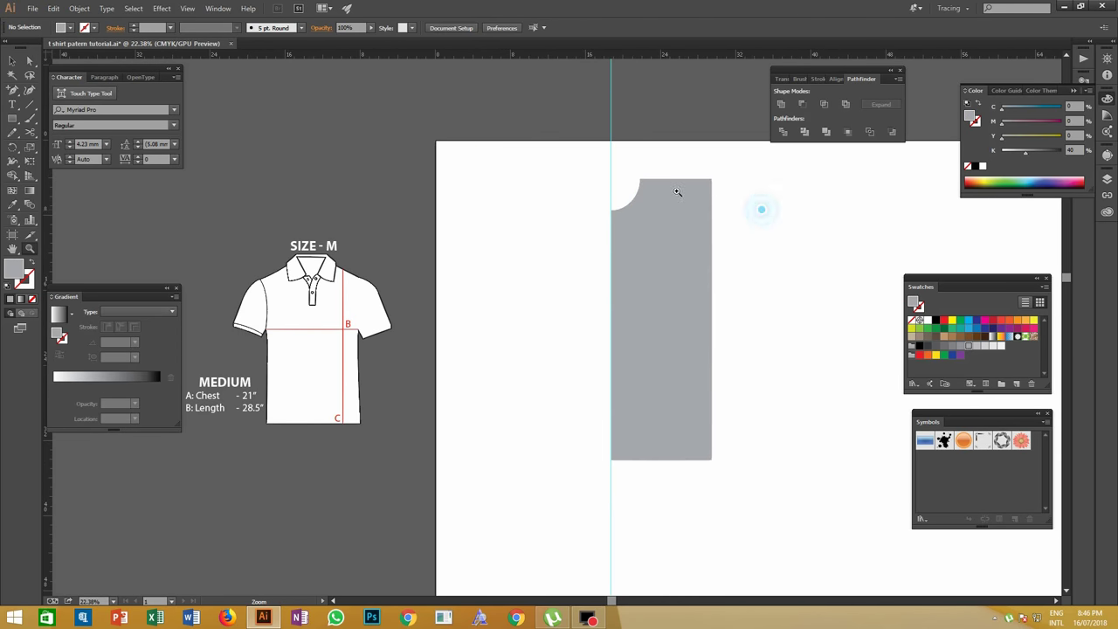
Draw a rectangle 2 in wide and 11 in high on the empty artboard beside the half body shape.
key(z)
drag(659, 179, 464, 321)
drag(602, 380, 493, 336)
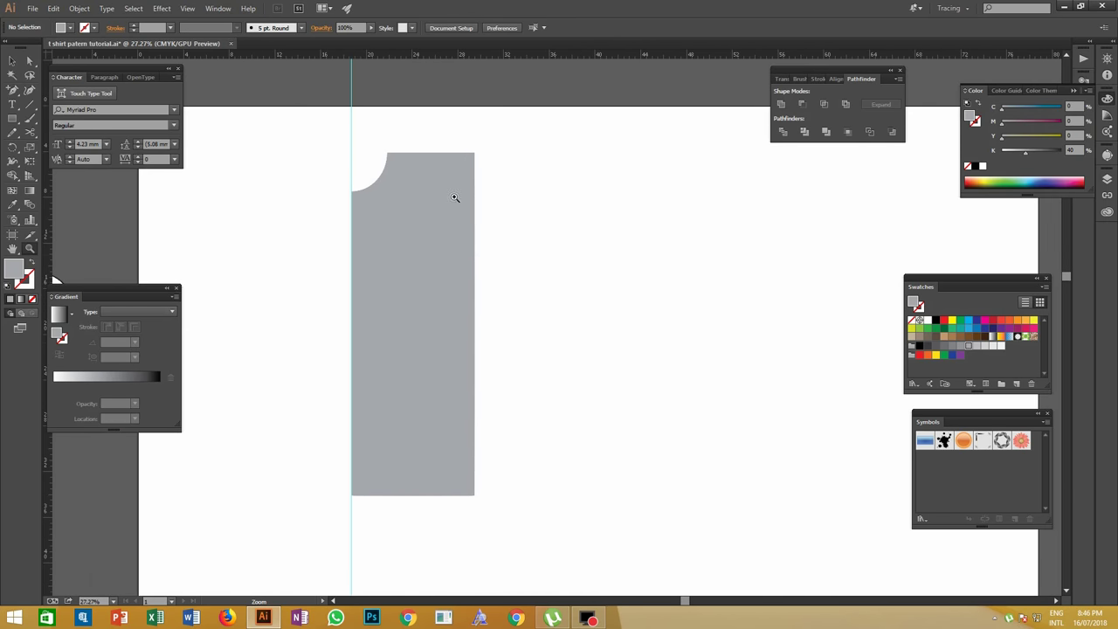
click(456, 158)
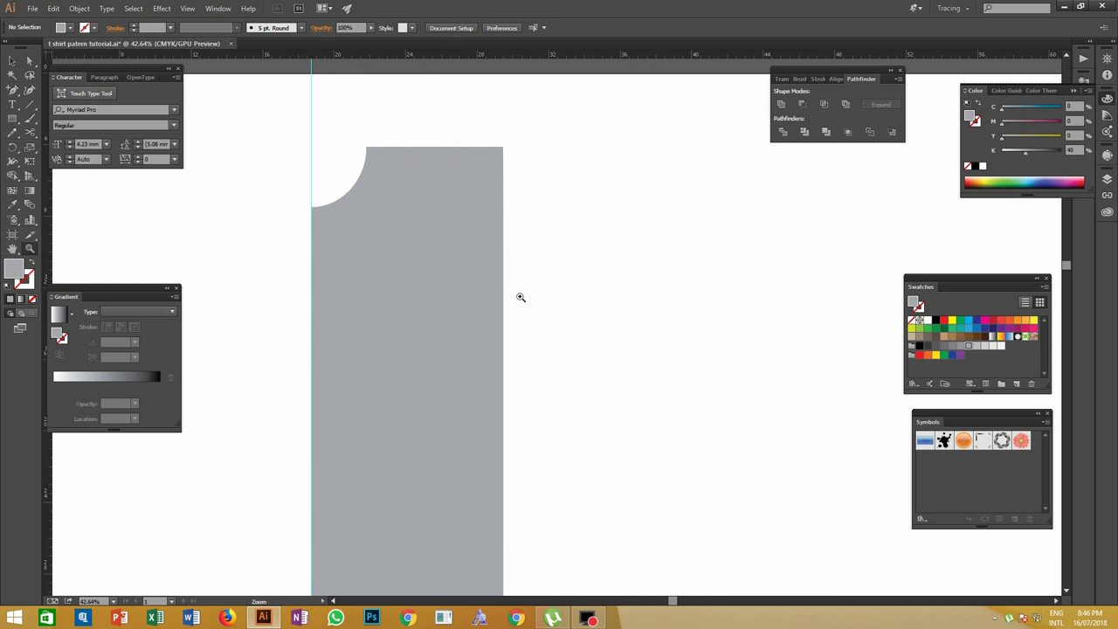
key(a)
key(m)
click(539, 186)
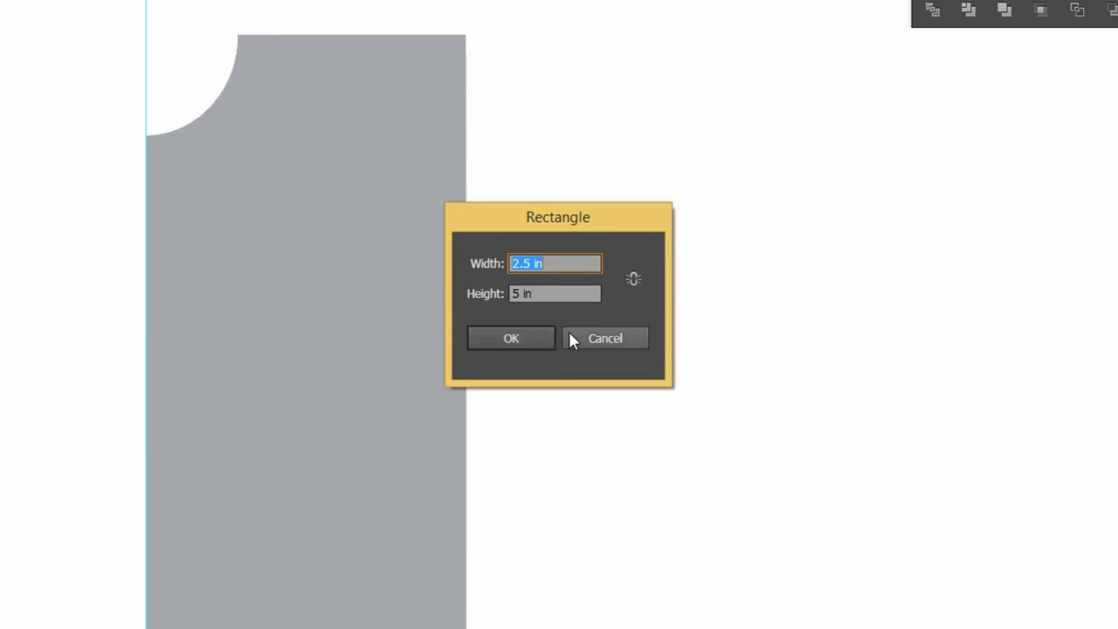
text(2)
key(Tab)
text(11)
key(Return)
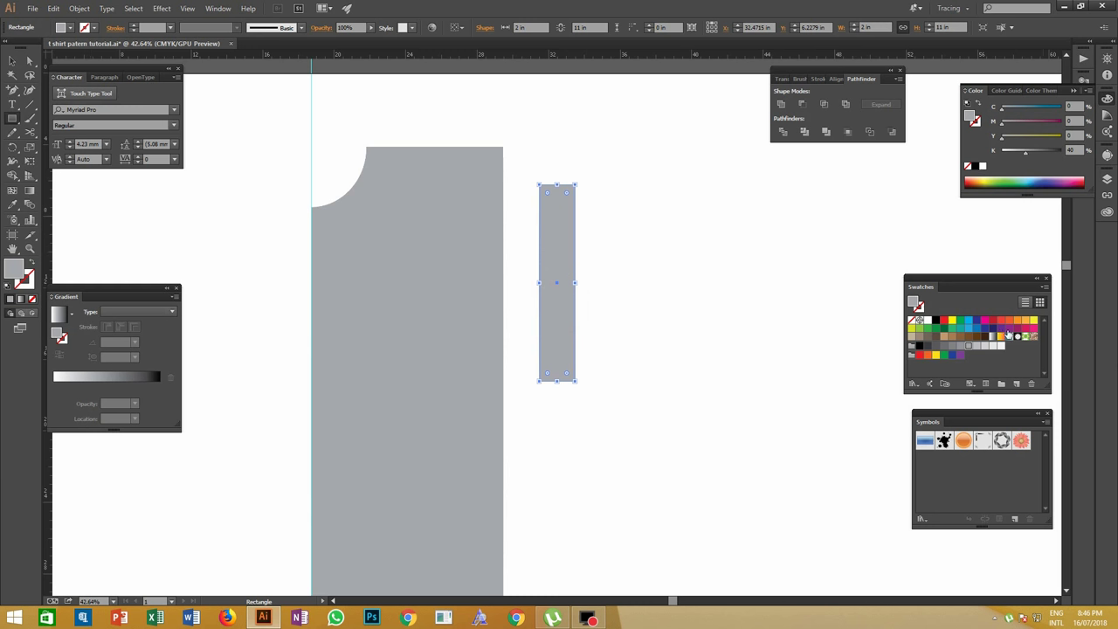
Fill the 2 × 11 in rectangle with orange and snap it against the body's outer side, aligned with the shoulder's top edge.
click(1008, 321)
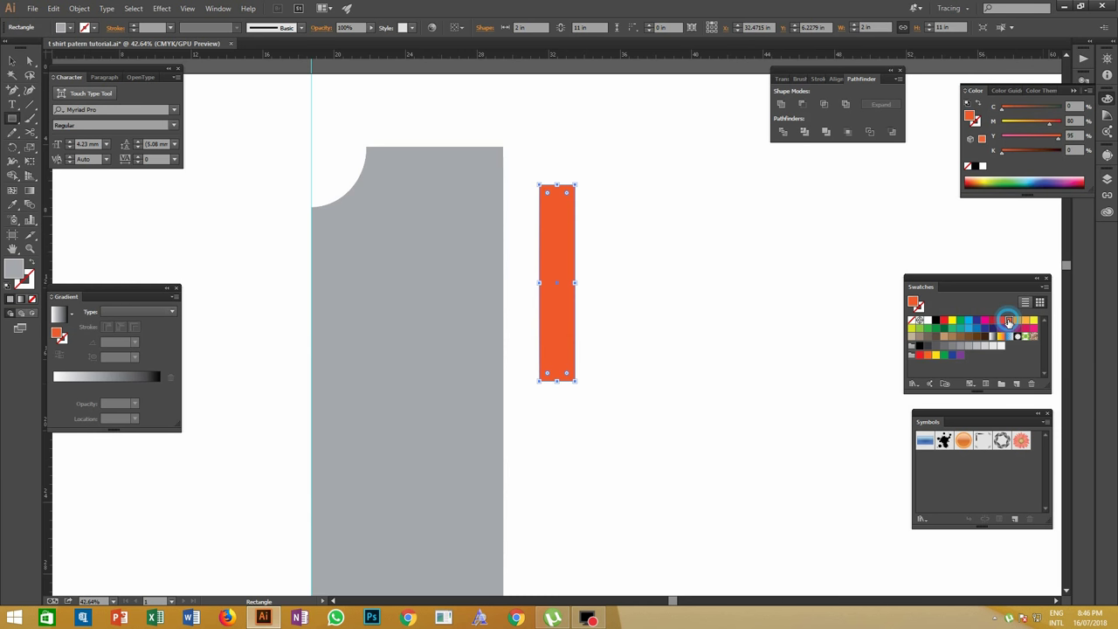
key(v)
drag(564, 207, 529, 169)
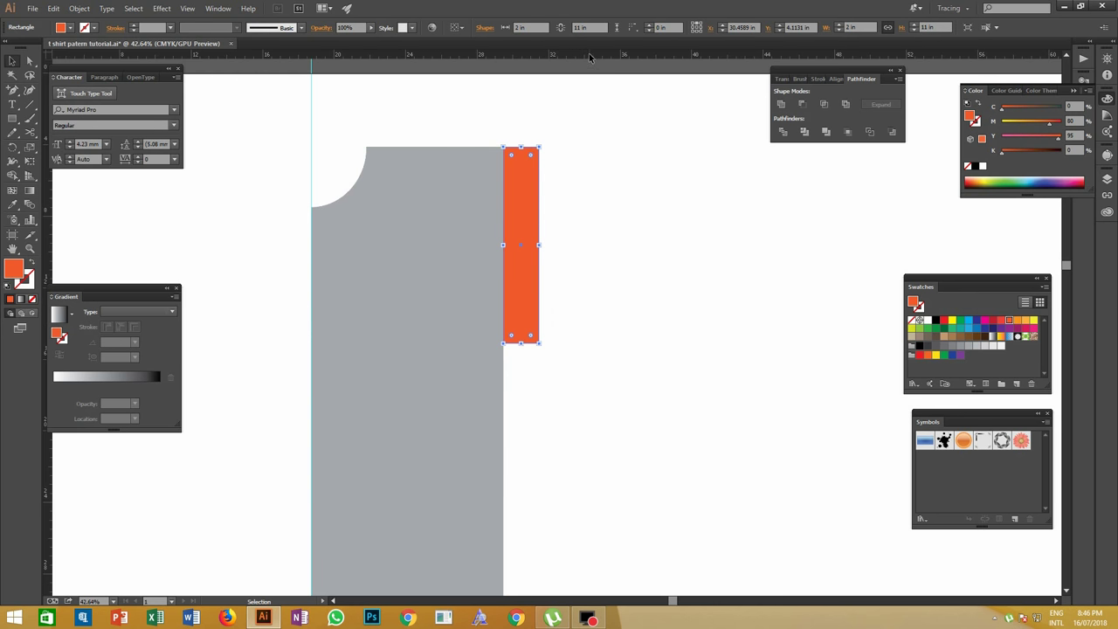
Place a horizontal guide along the orange rectangle's bottom edge and delete the rectangle.
drag(589, 56, 593, 343)
click(599, 281)
click(528, 261)
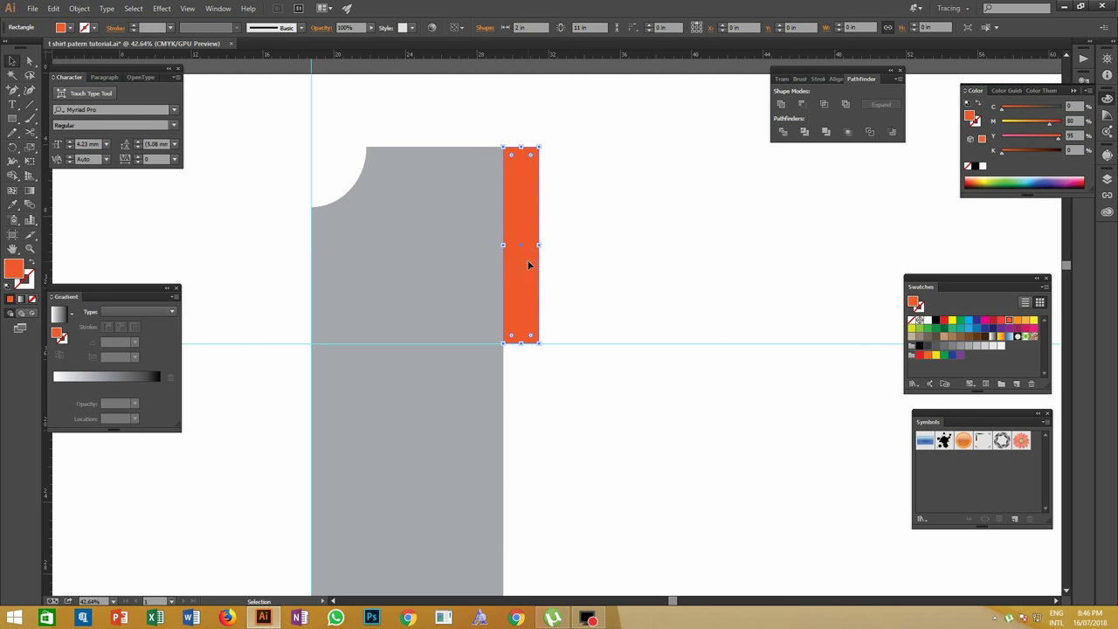
key(Delete)
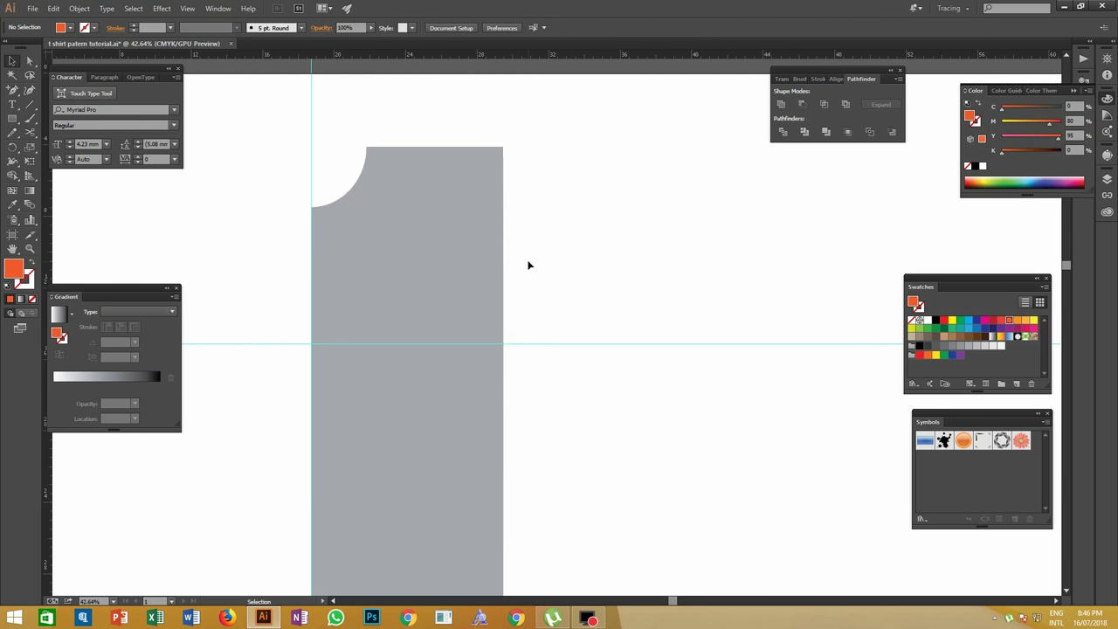
Add an anchor point on the body's outer side edge where the horizontal guide crosses it.
click(506, 342)
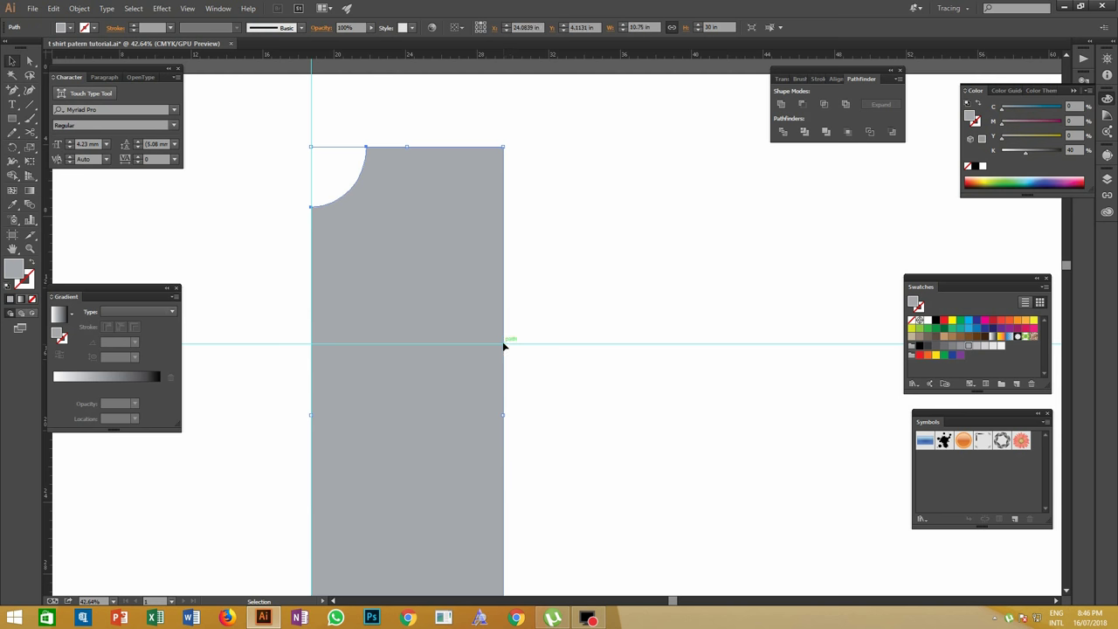
key(plus)
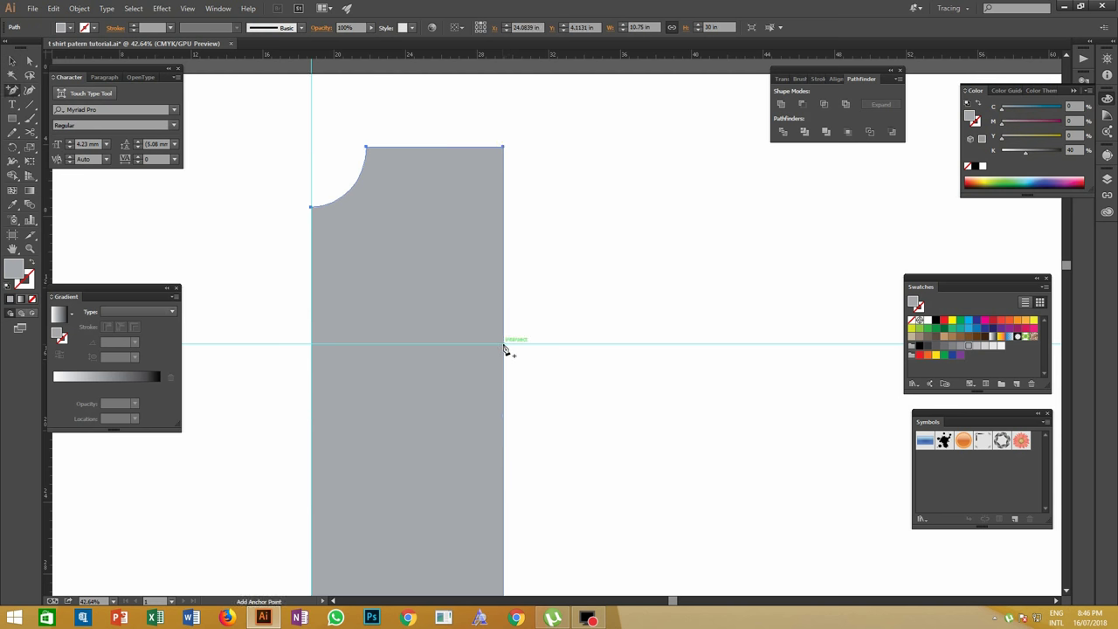
click(504, 348)
Select only the anchor point at the body's outer shoulder corner.
key(a)
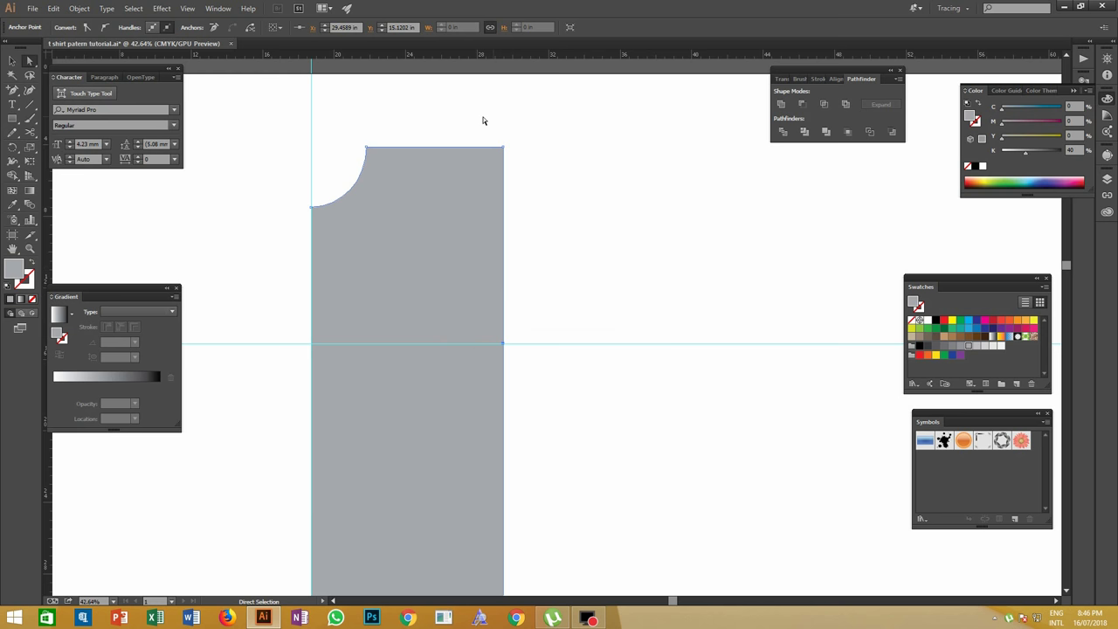
drag(476, 117, 531, 174)
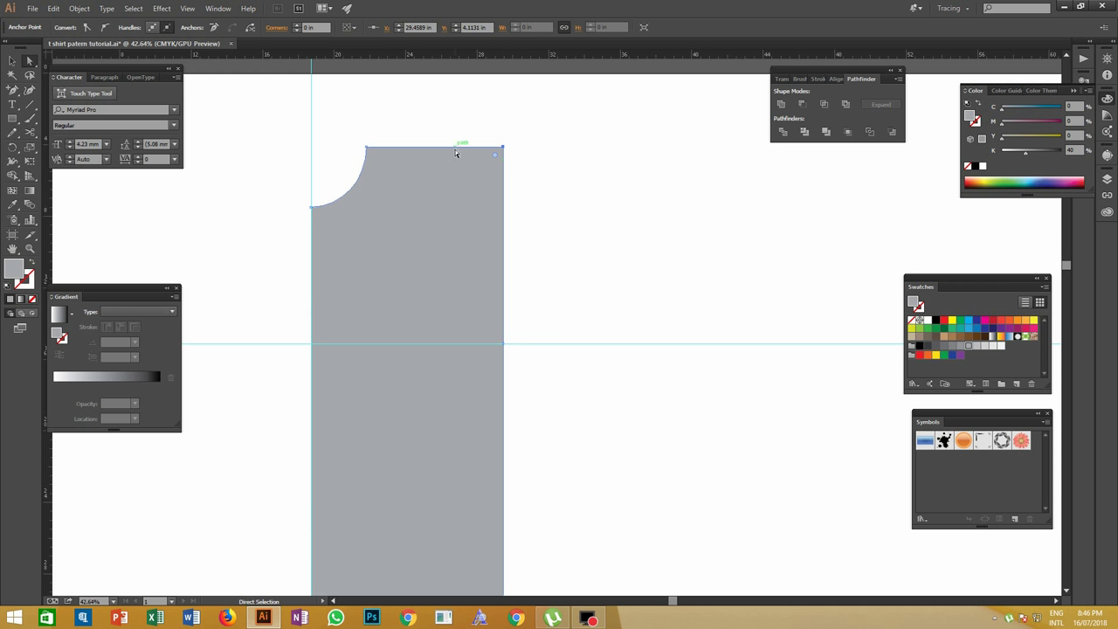
click(504, 148)
drag(479, 122, 537, 161)
Set the general, stroke and type units to inches in the preferences.
key(ctrl+k)
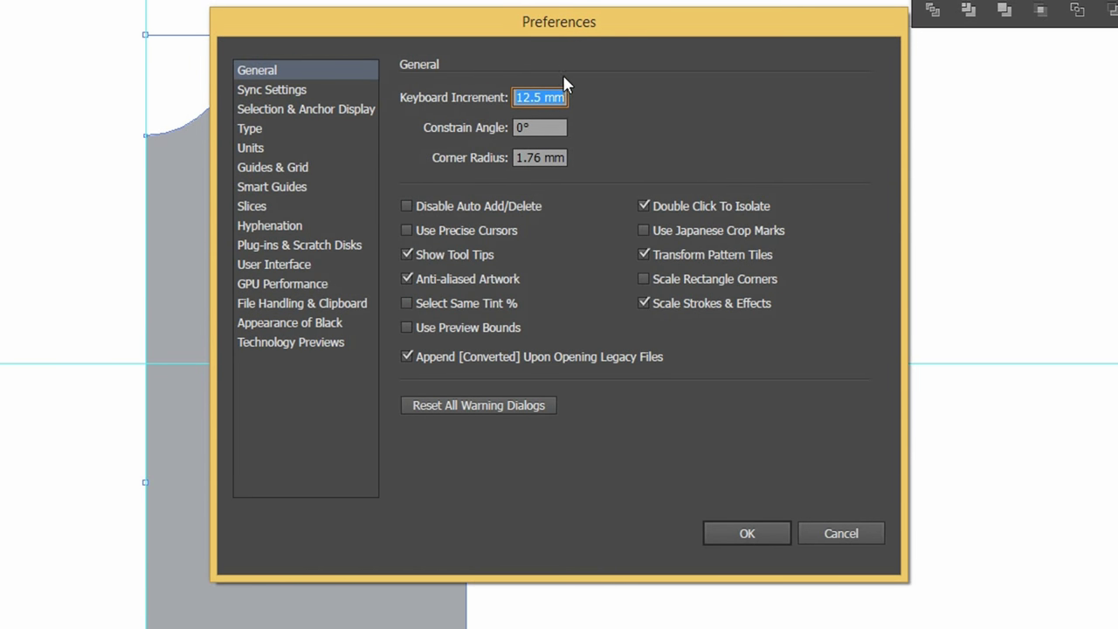
click(517, 98)
drag(517, 98, 579, 99)
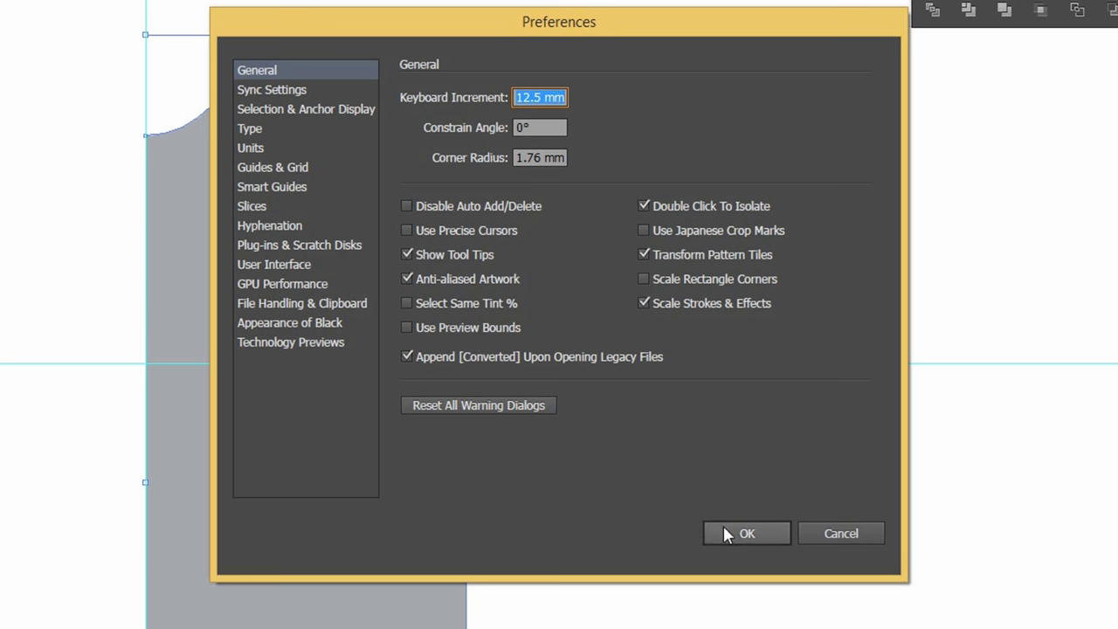
click(251, 147)
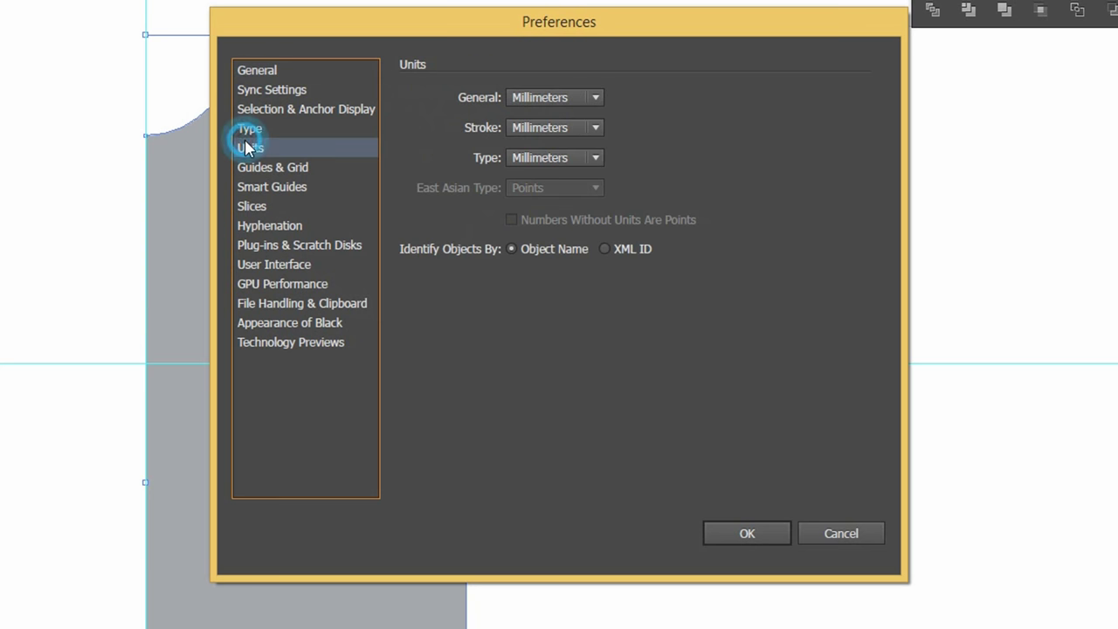
click(595, 96)
click(550, 160)
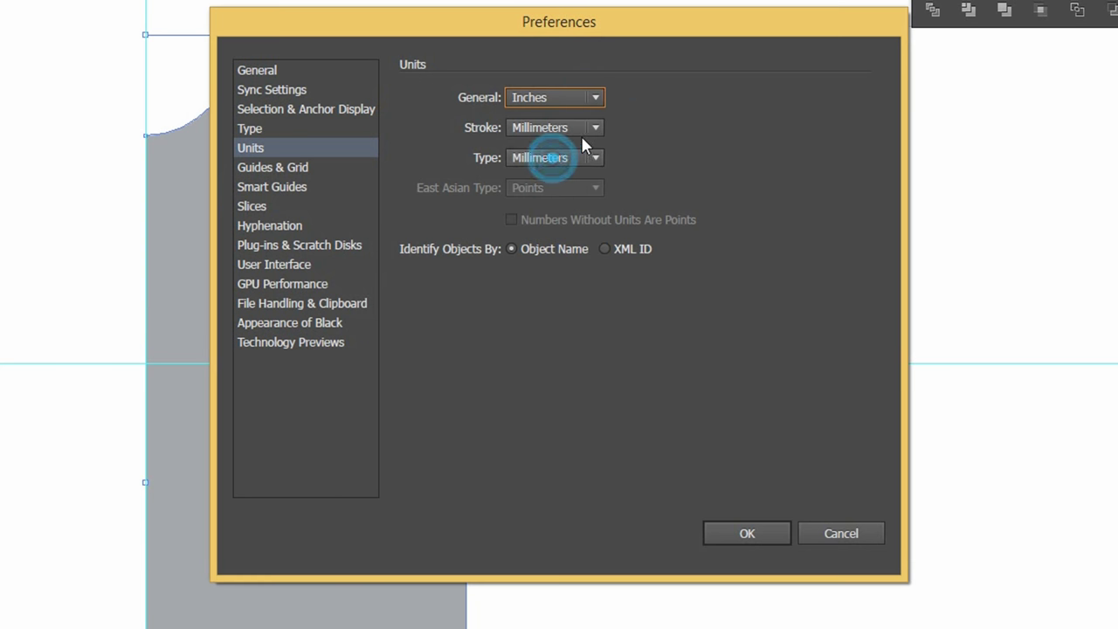
click(594, 127)
click(554, 190)
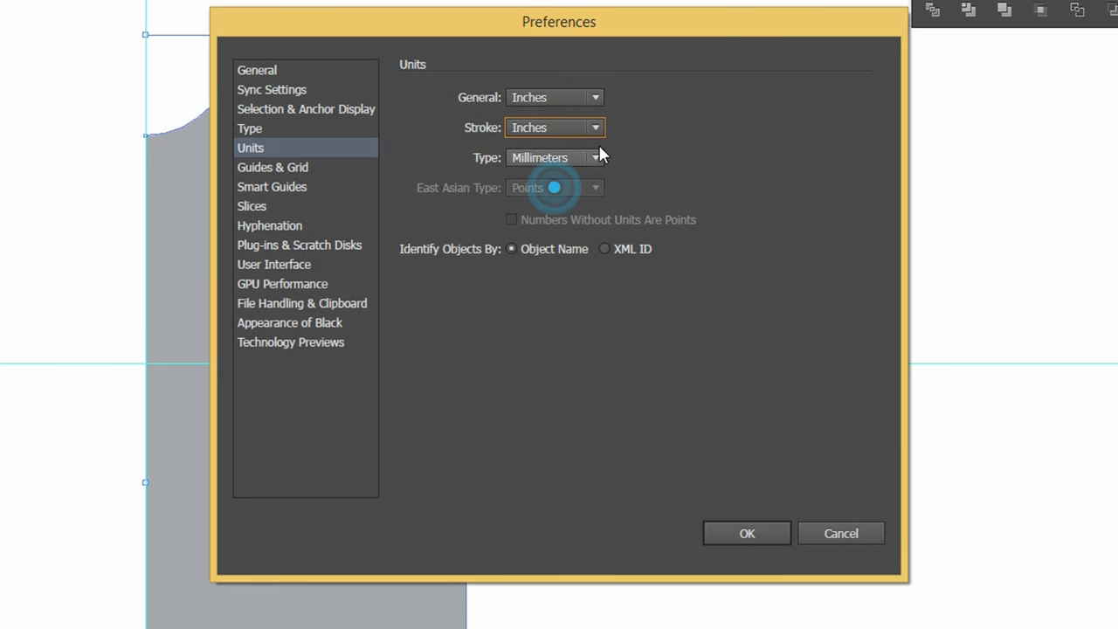
click(595, 157)
click(545, 201)
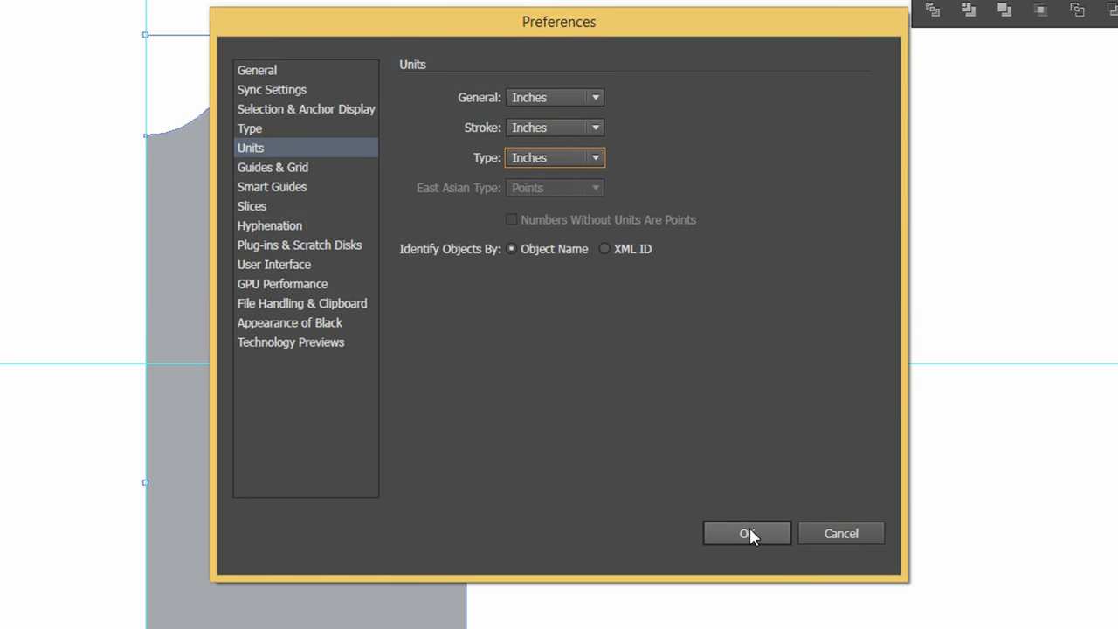
click(747, 533)
Set the keyboard increment to 1.5 in in the general preferences.
click(502, 144)
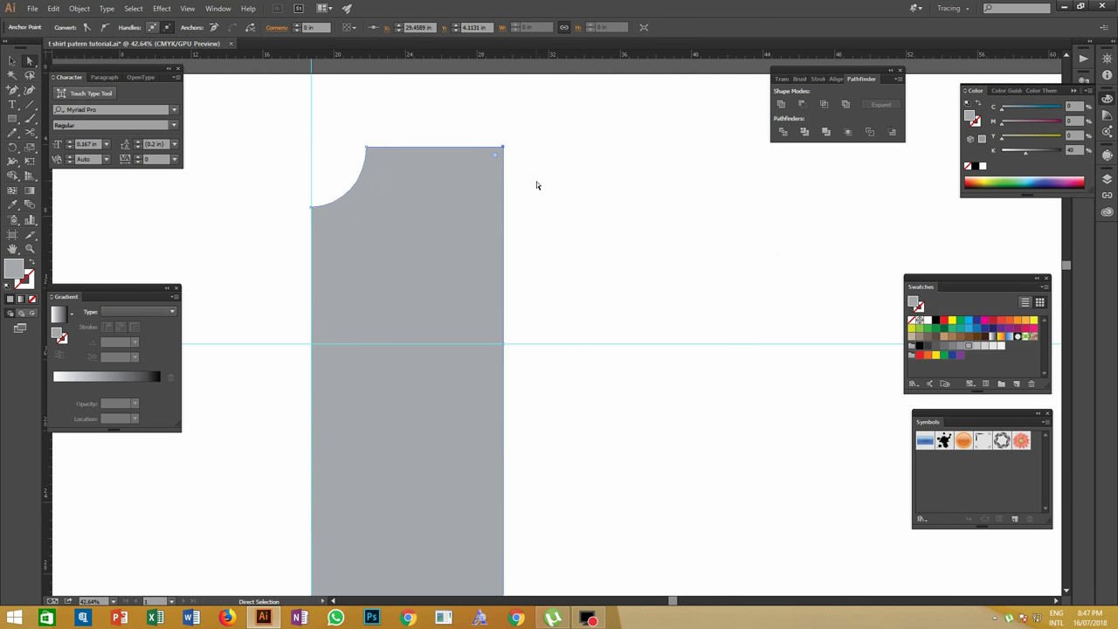
key(ctrl+k)
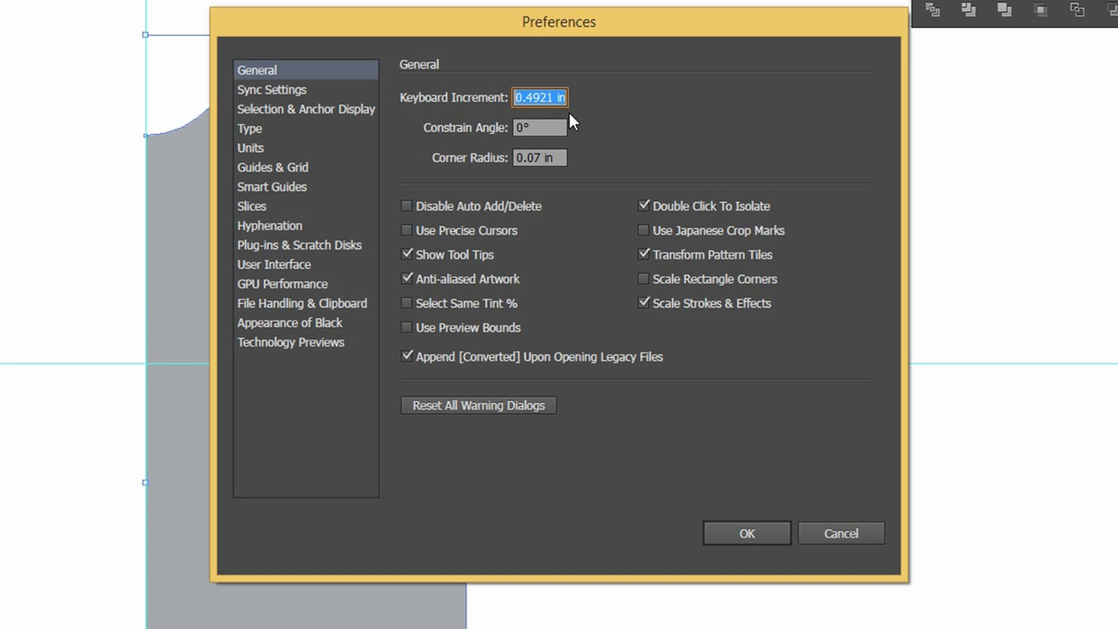
text(1.5)
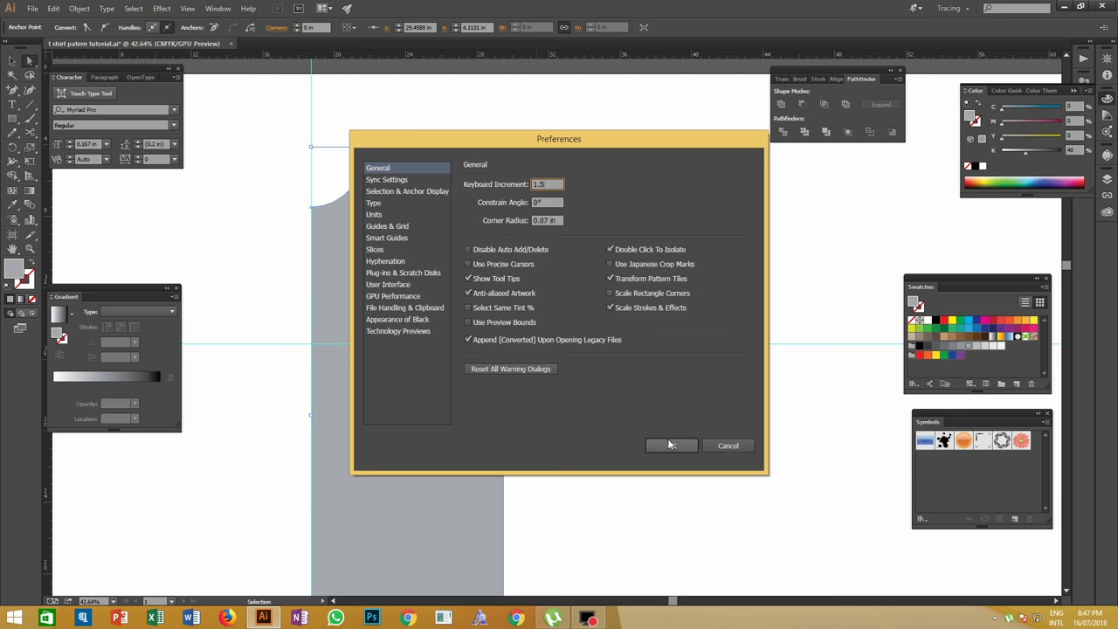
click(747, 533)
click(447, 3)
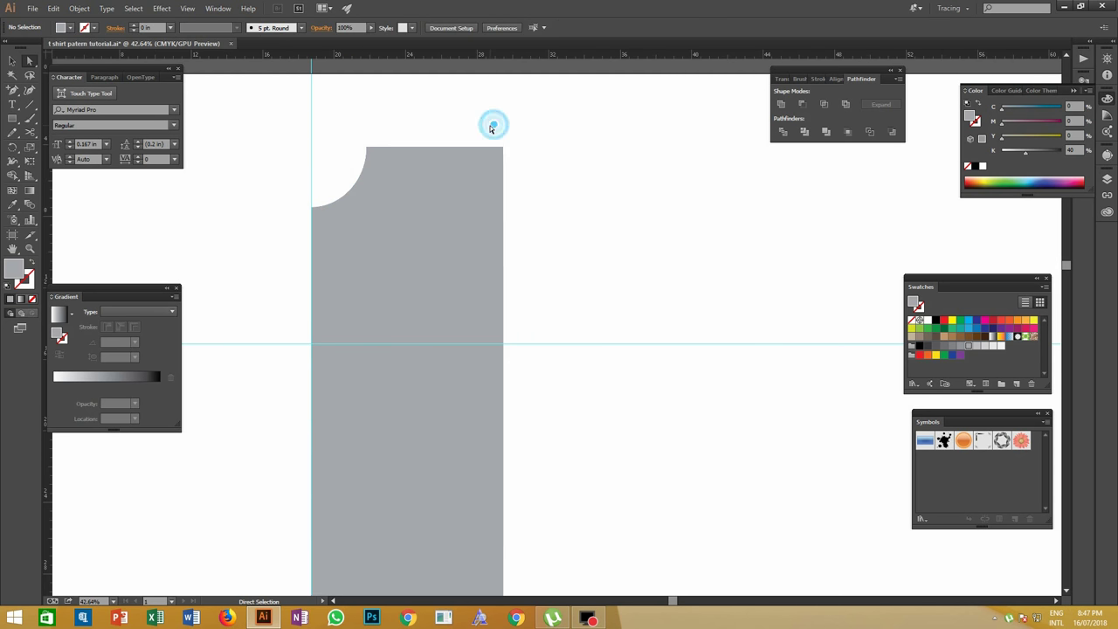
Move the body's outer shoulder corner anchor 1.5 in down and 1.5 in inward to slope the shoulder and armhole edges.
drag(492, 127, 539, 174)
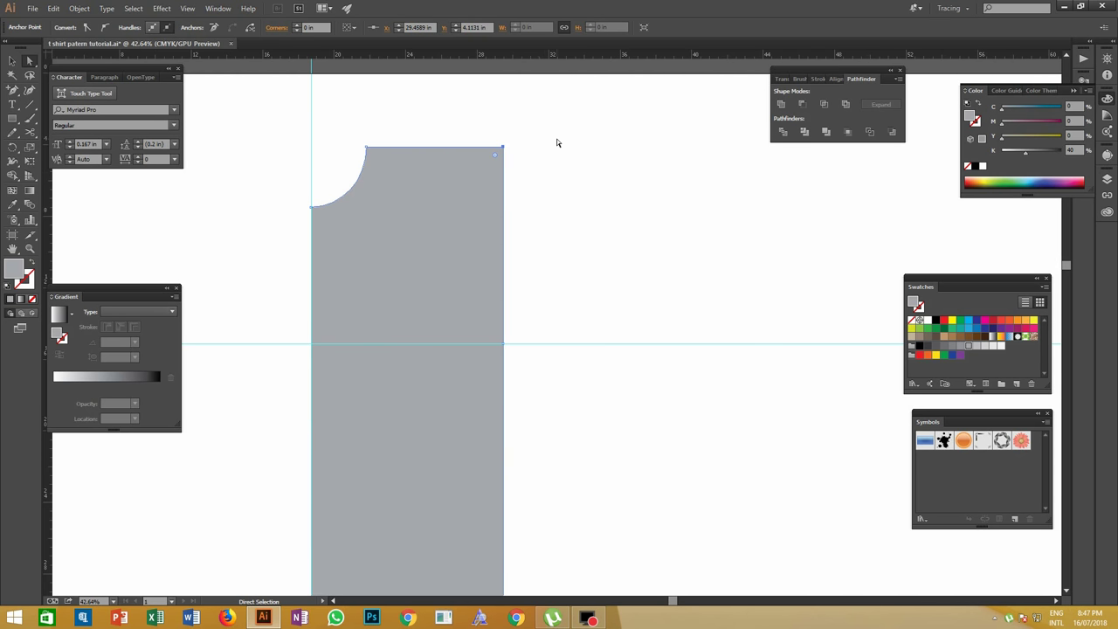
key(Down)
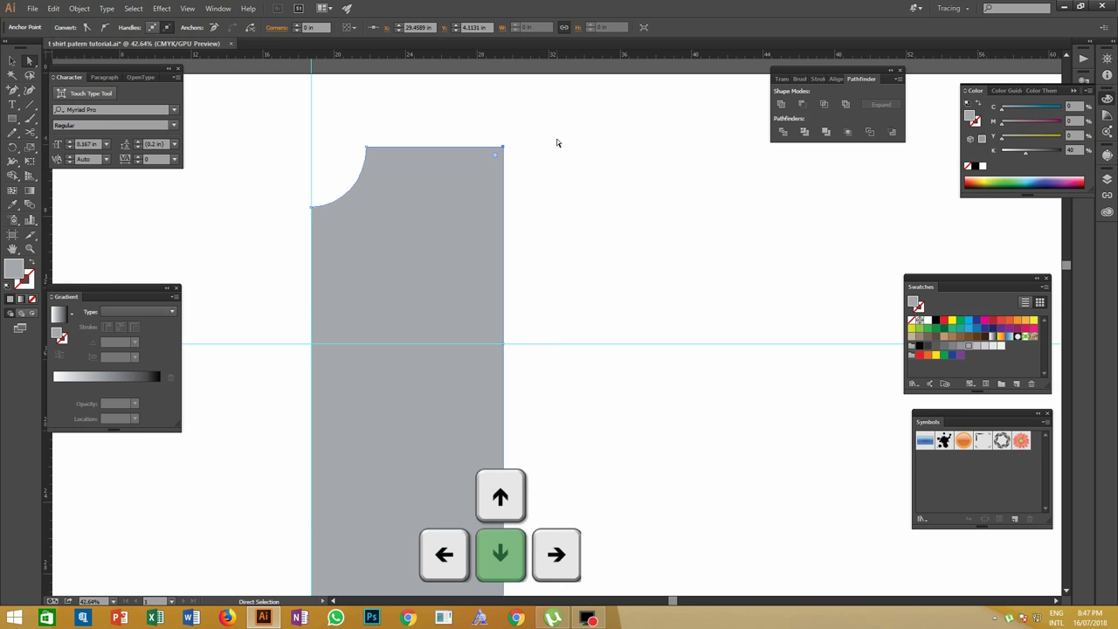
key(Left)
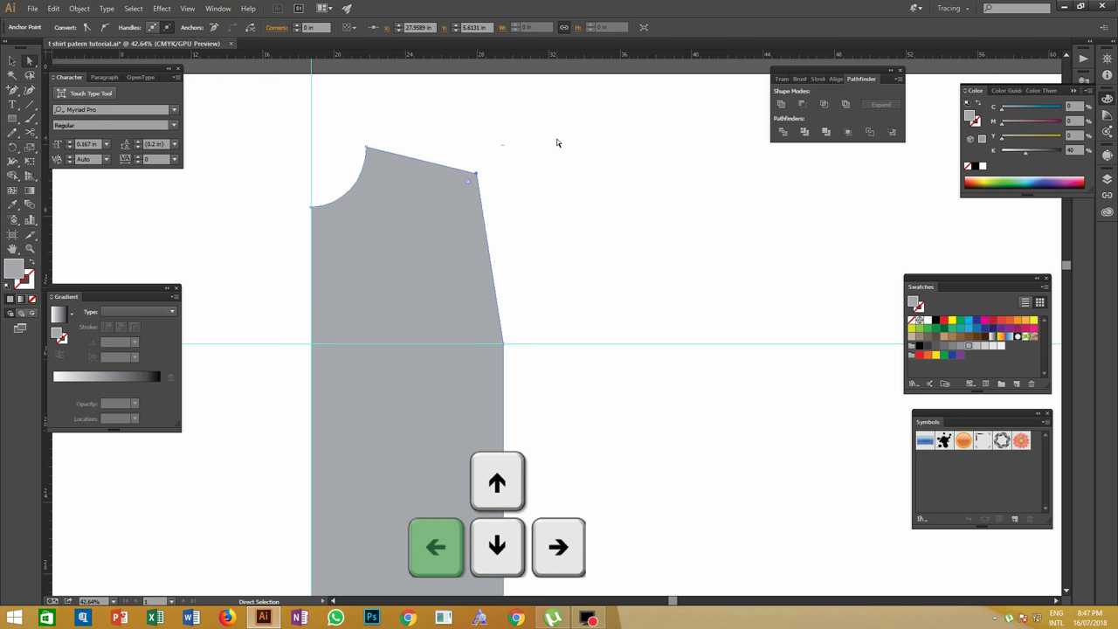
click(559, 186)
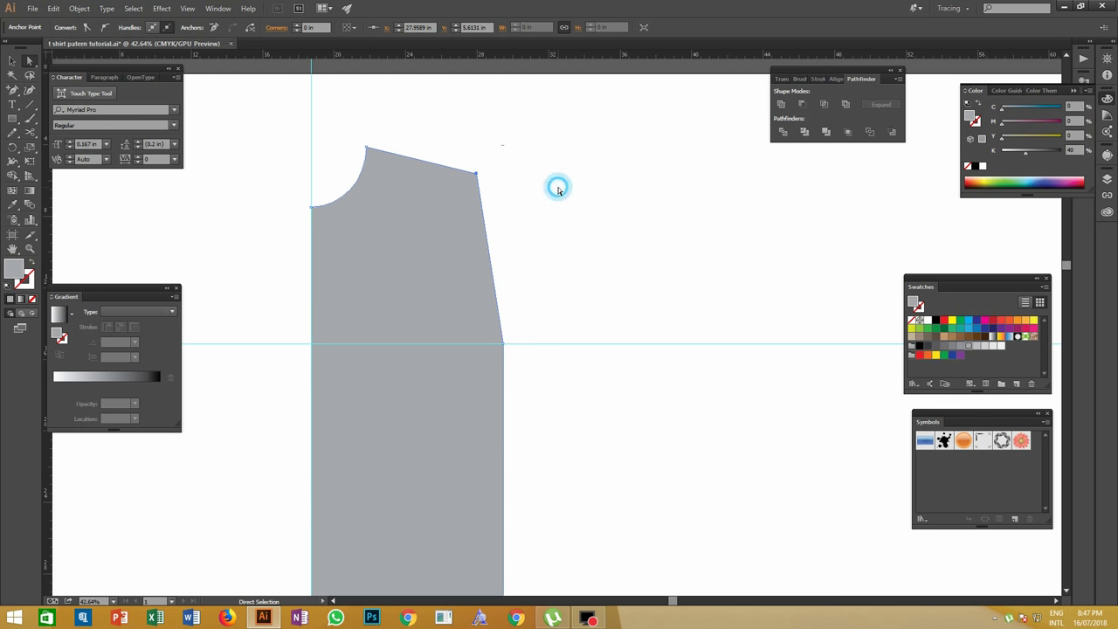
click(462, 233)
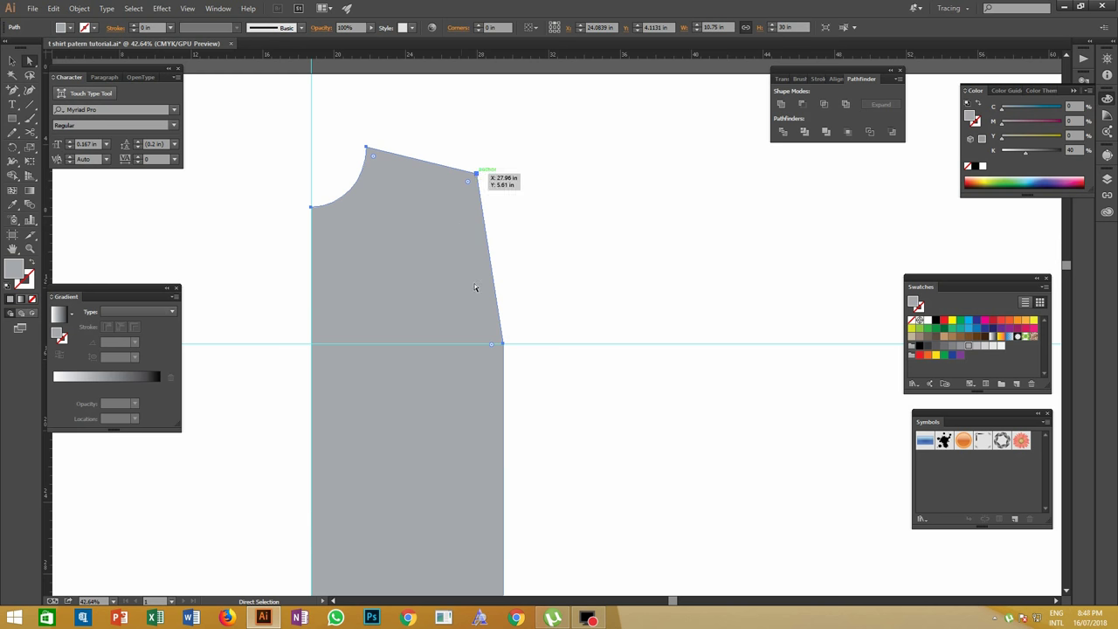
click(515, 257)
click(490, 261)
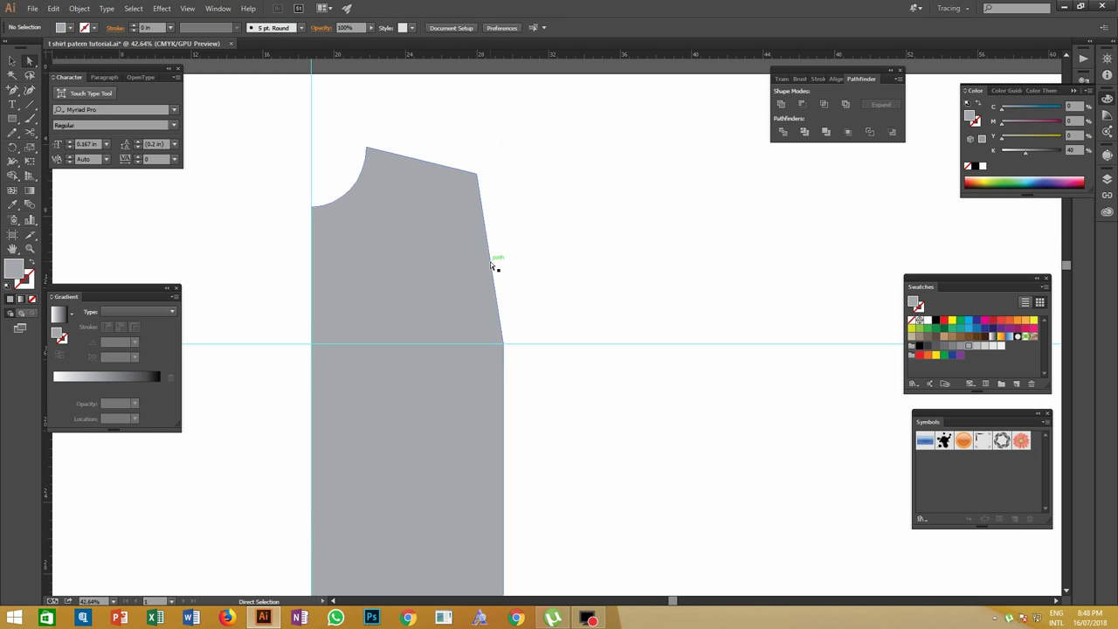
click(558, 333)
Draw a rectangle 2.8 in wide and 1 in high beside the body near the horizontal guide.
key(z)
drag(519, 327, 572, 332)
drag(576, 331, 539, 341)
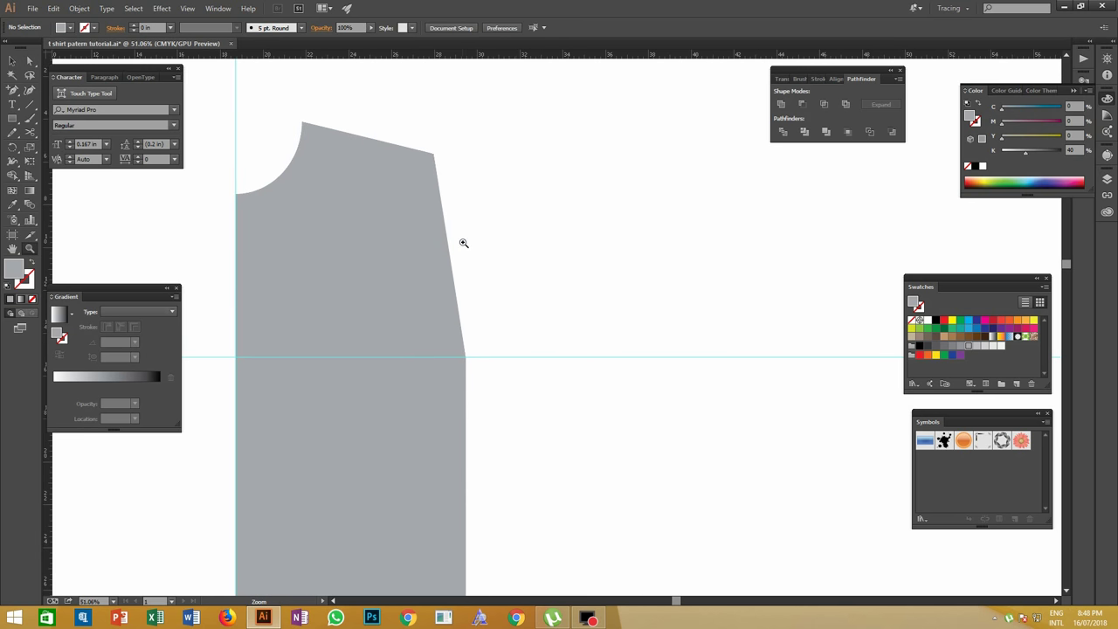
key(v)
key(m)
click(511, 339)
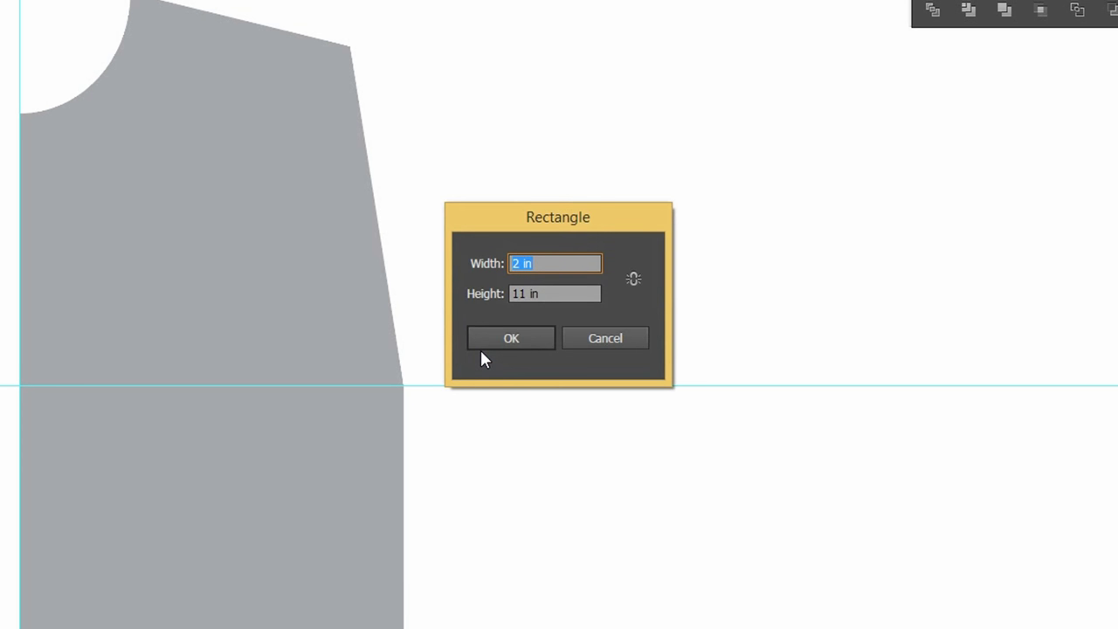
text(2.8)
key(Tab)
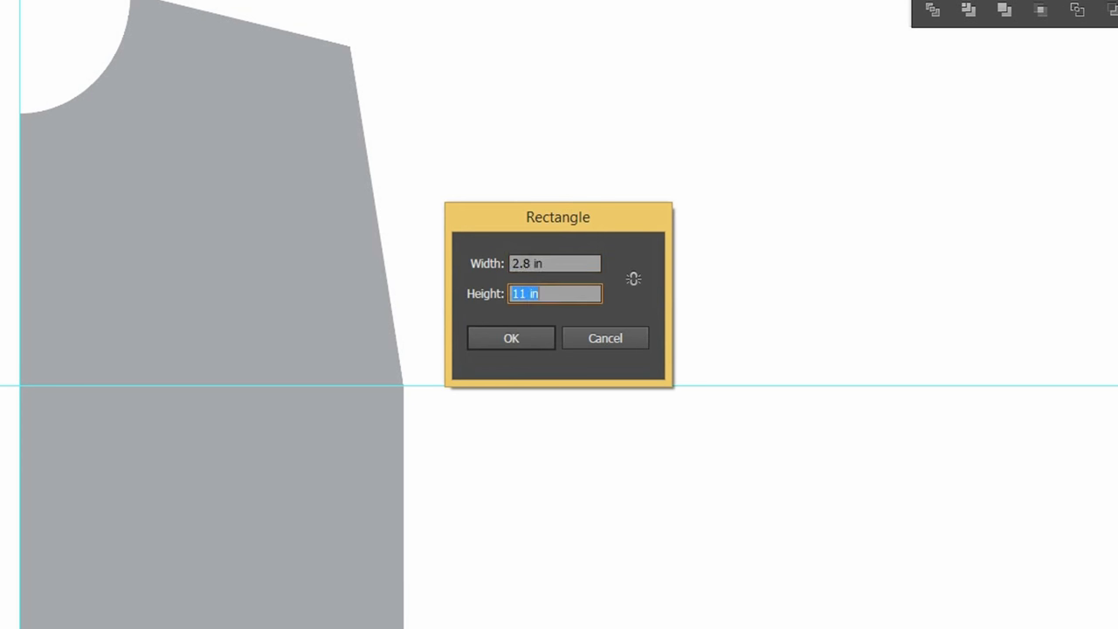
text(1)
key(Return)
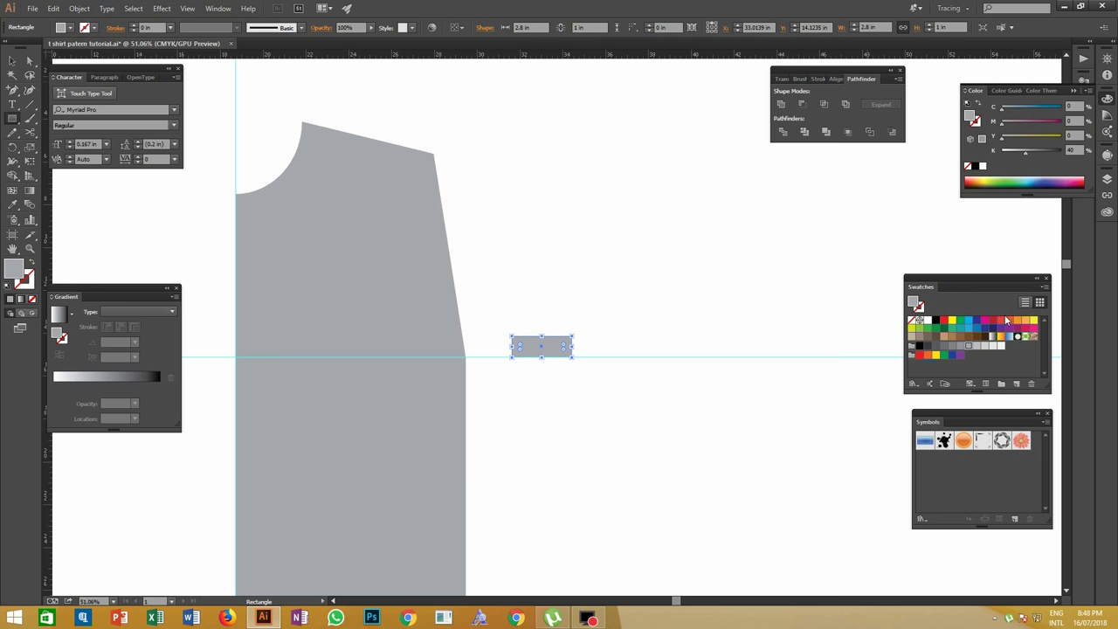
Fill the 2.8 × 1 in rectangle with red and snap it inside the body's outer side edge, resting on the horizontal guide.
click(999, 320)
key(v)
key(ctrl+1)
drag(600, 393, 400, 393)
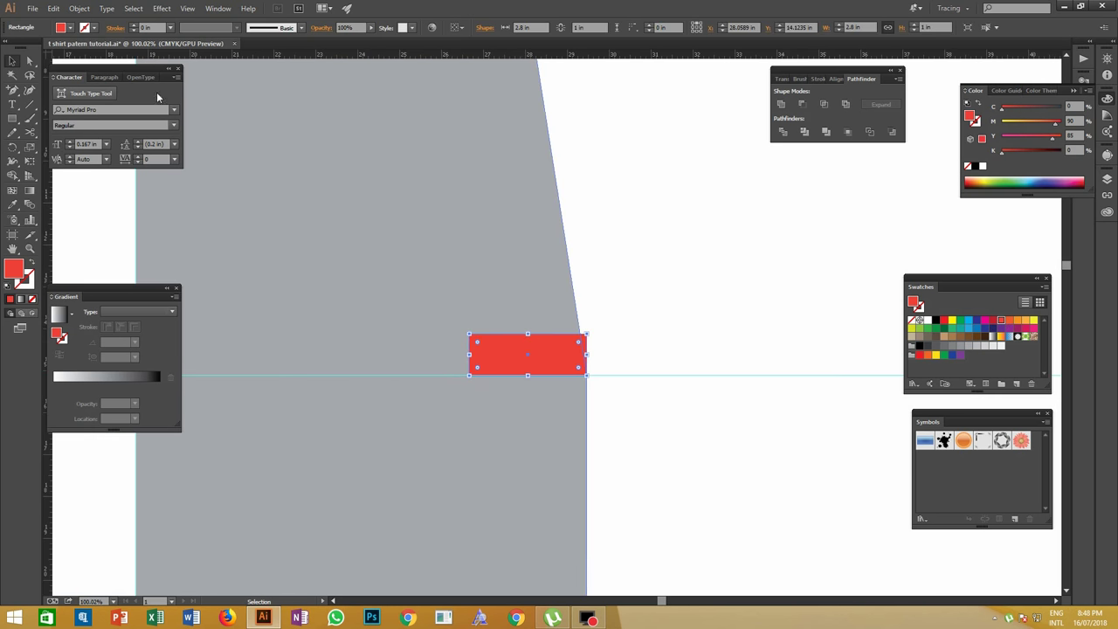
Place a vertical guide along the red rectangle's inner edge and delete the rectangle.
drag(48, 183, 470, 295)
click(525, 336)
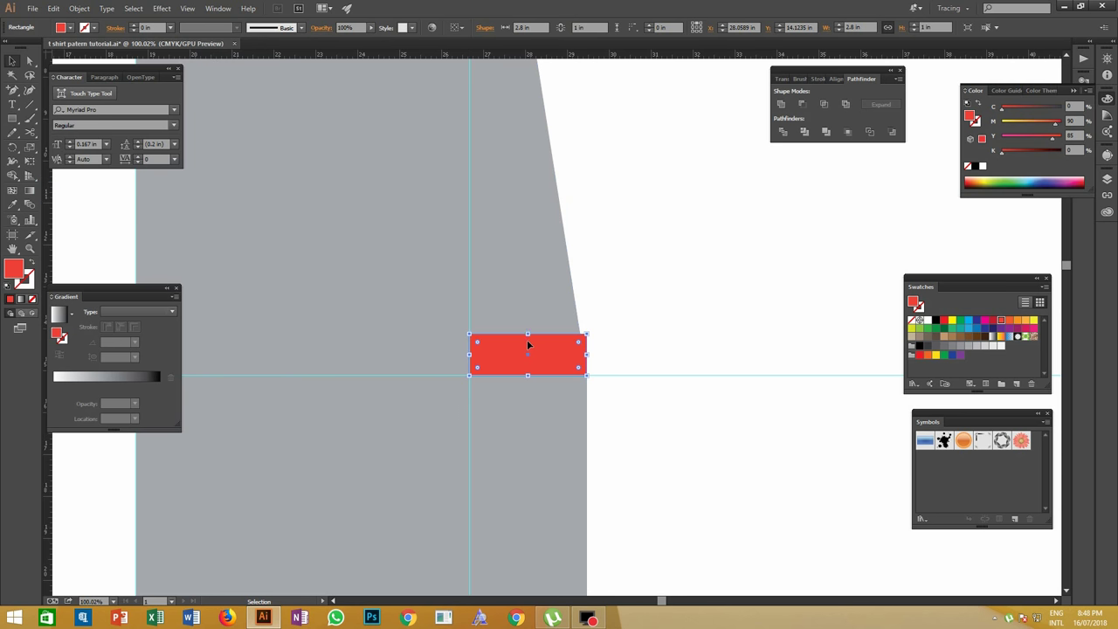
key(Delete)
key(z)
drag(650, 272, 544, 317)
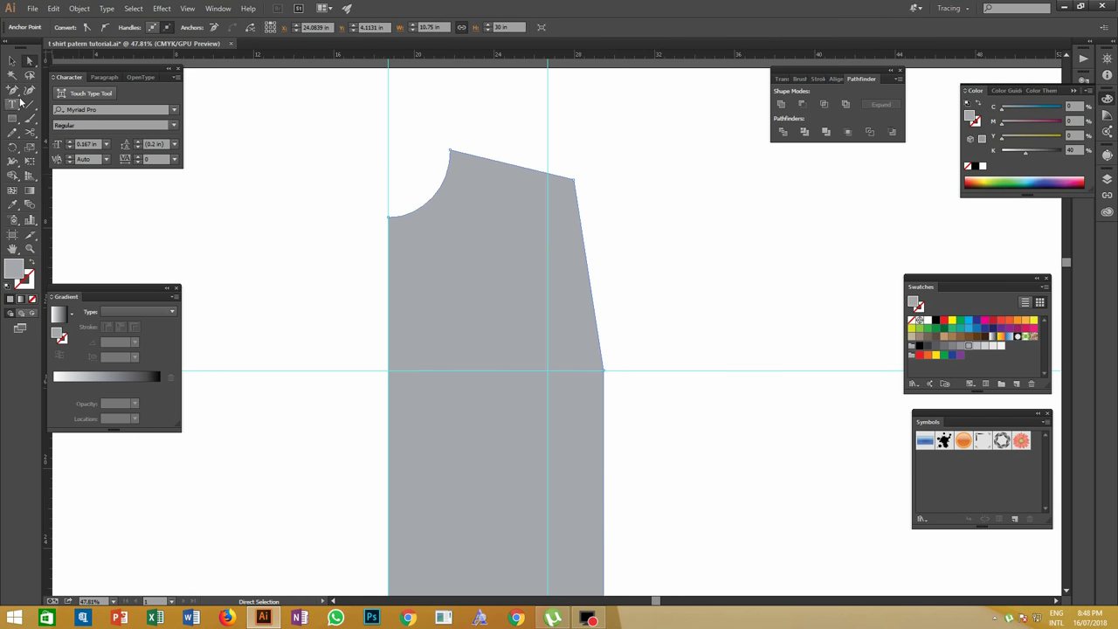
Curve the body's armhole edge inward with the Anchor Point tool until it bows to about the vertical guide.
drag(12, 90, 58, 132)
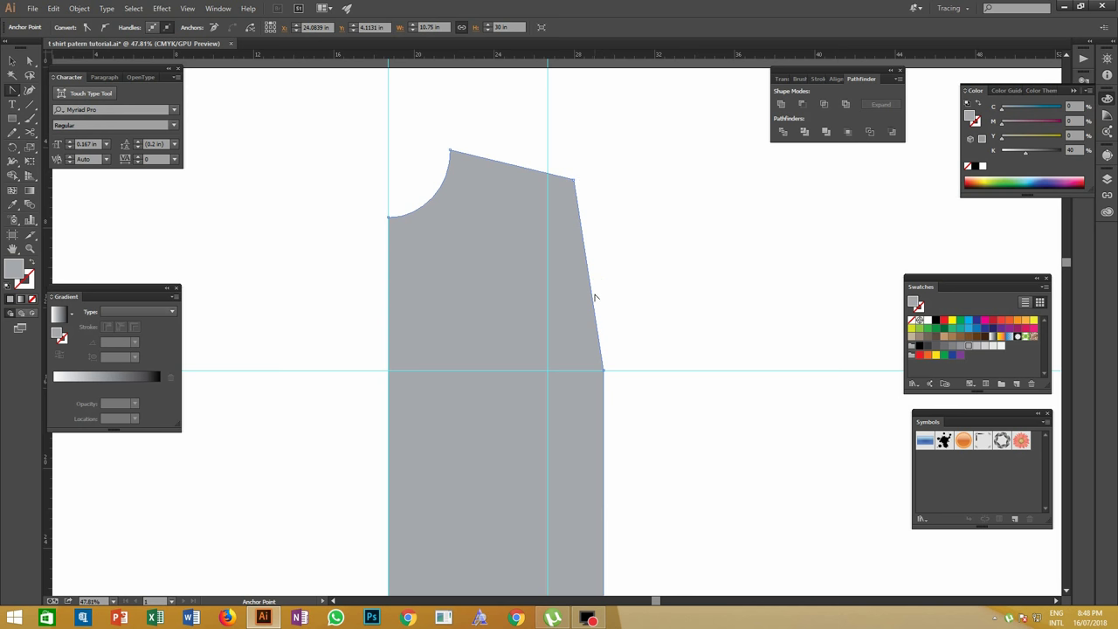
drag(592, 274, 555, 330)
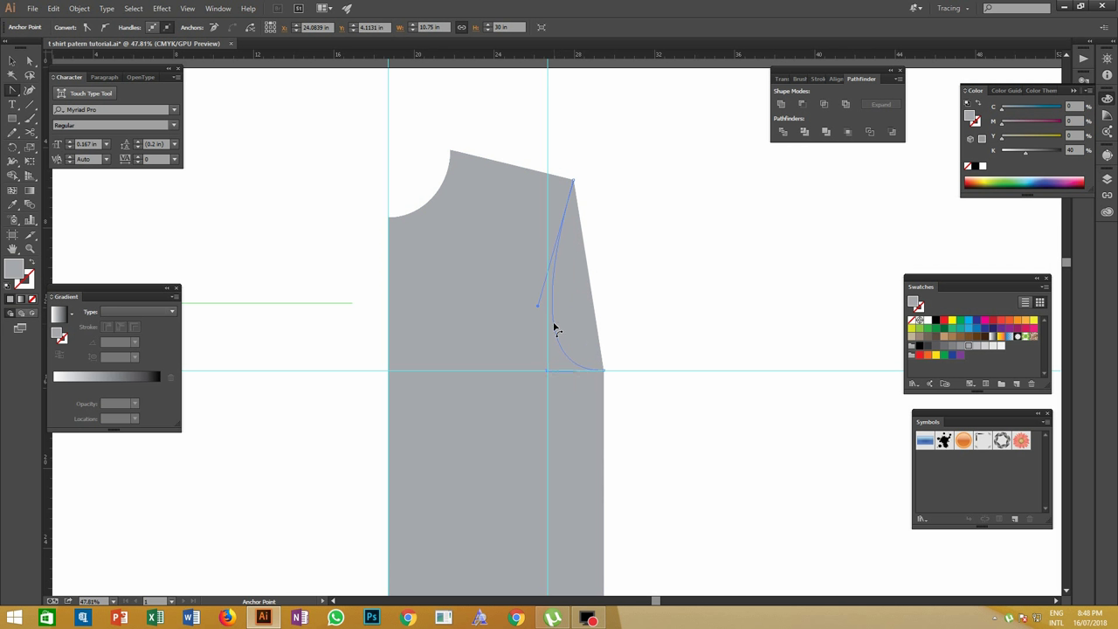
drag(554, 327, 554, 328)
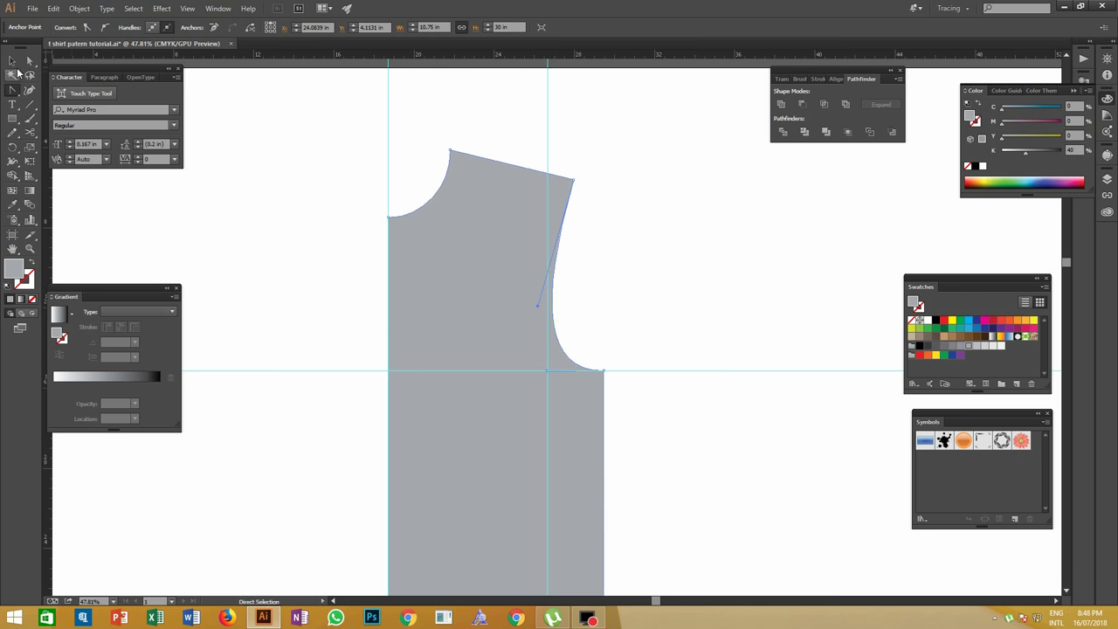
click(11, 60)
click(319, 150)
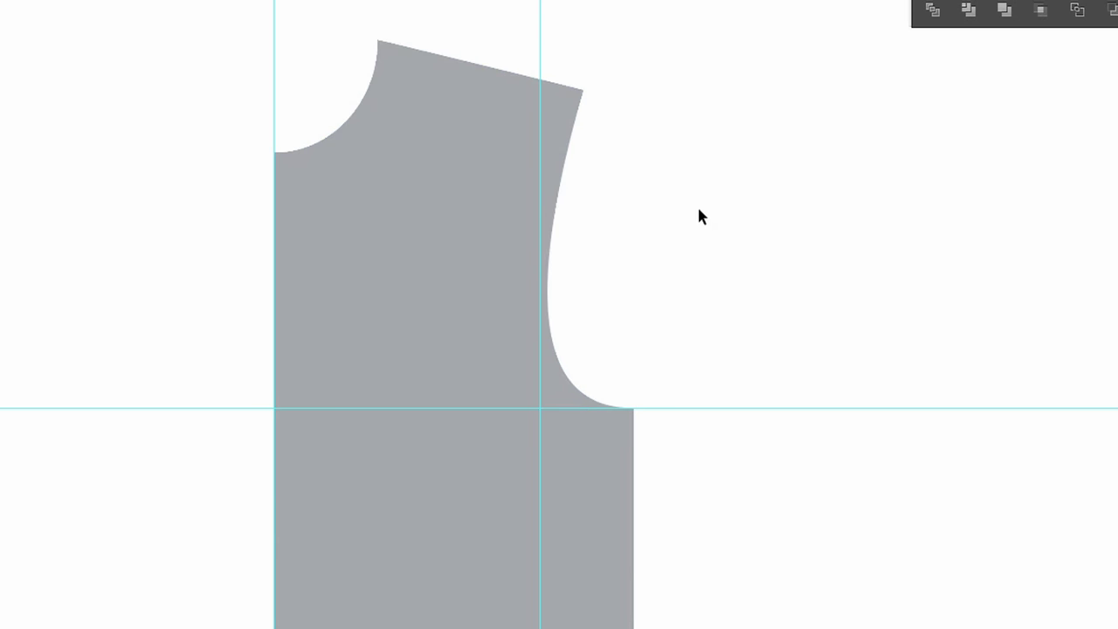
Copy the half body and paste the duplicate in front at the same place.
key(z)
alt+click(682, 178)
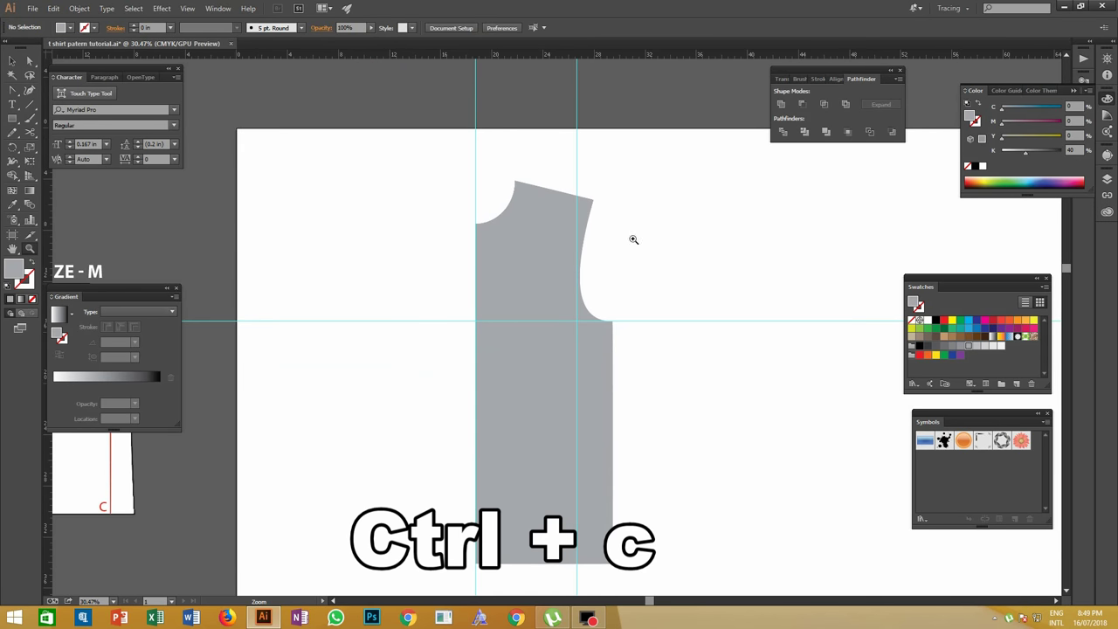
key(ctrl+f)
key(v)
click(540, 249)
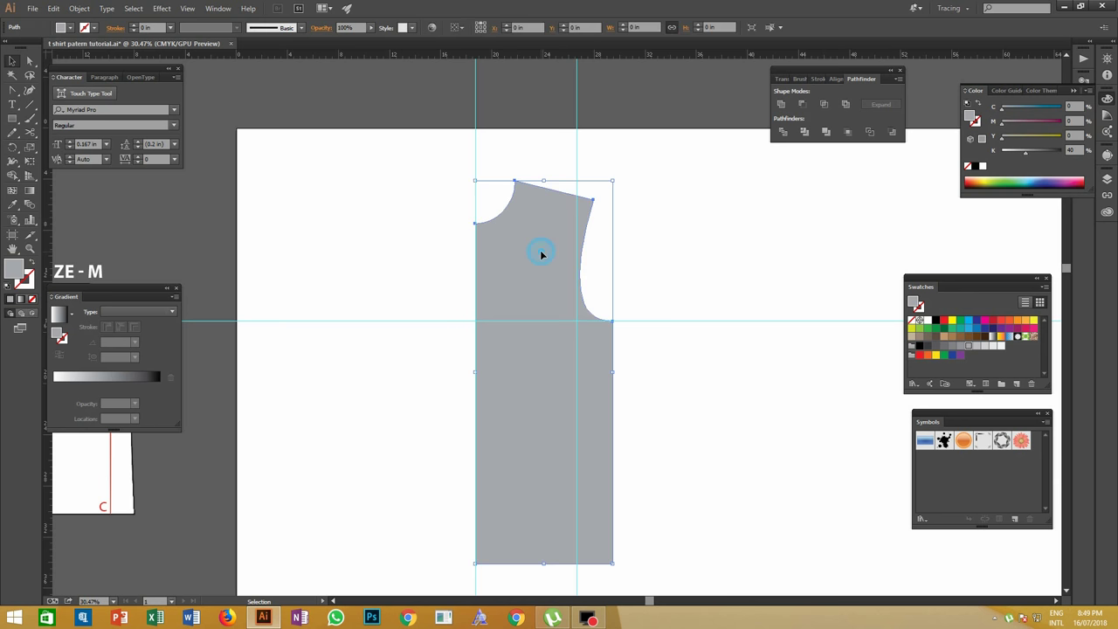
click(661, 255)
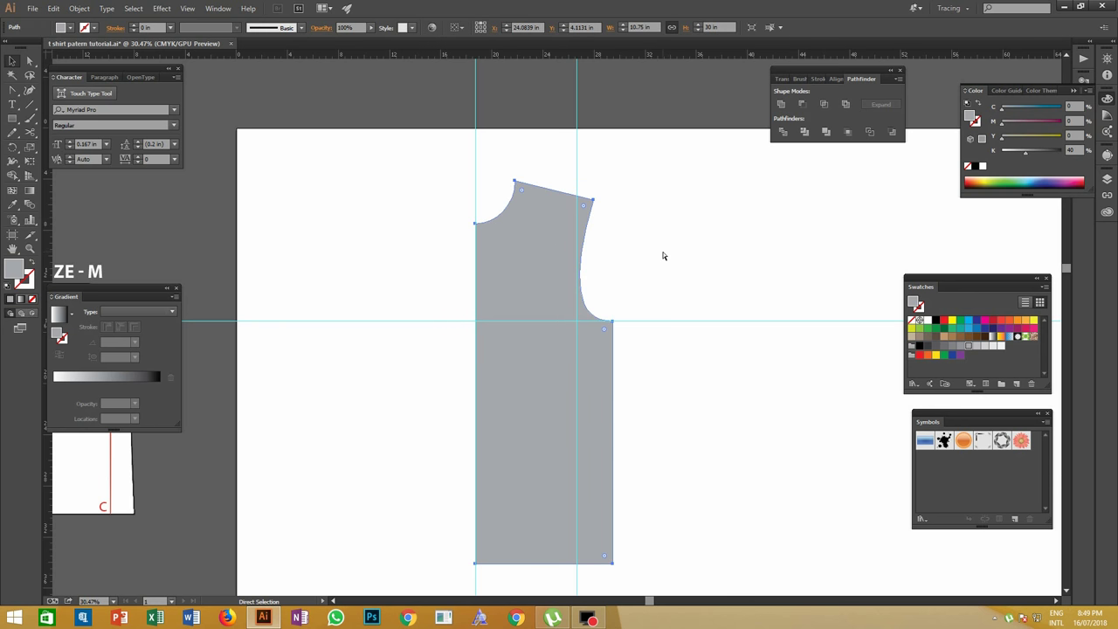
key(a)
key(ctrl+f)
Reflect the half body copy across the vertical axis and snap it against the other half at the centre guide.
right_click(563, 251)
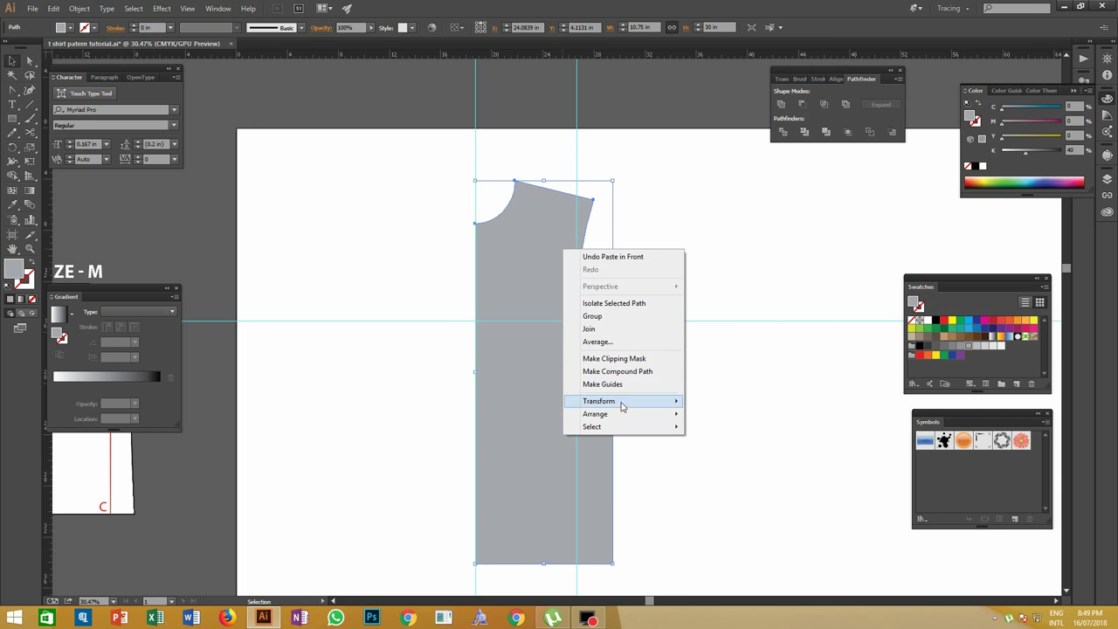
mouse_move(664, 406)
click(715, 444)
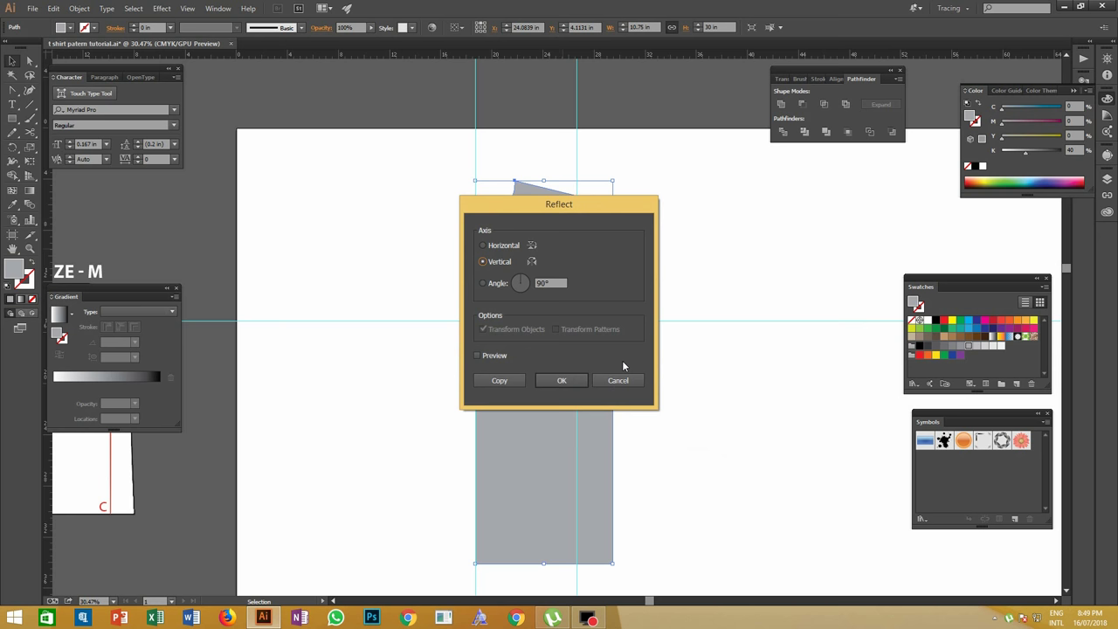
click(563, 380)
click(641, 259)
drag(579, 271, 434, 264)
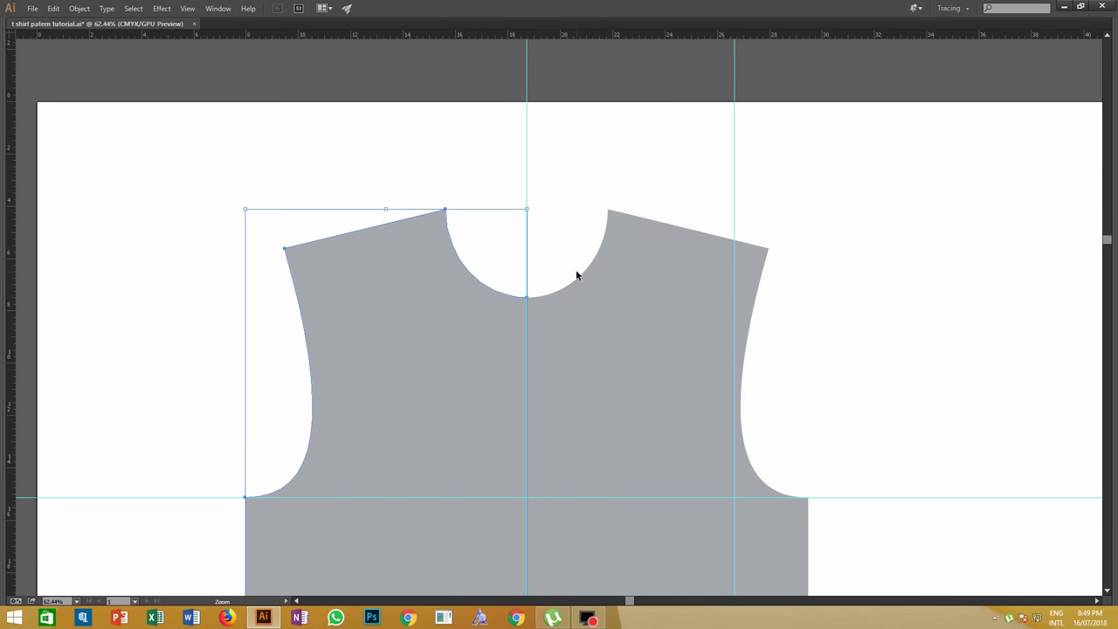
Select both body halves and unite them into one shape with the Pathfinder.
scroll(577, 271, down, 2)
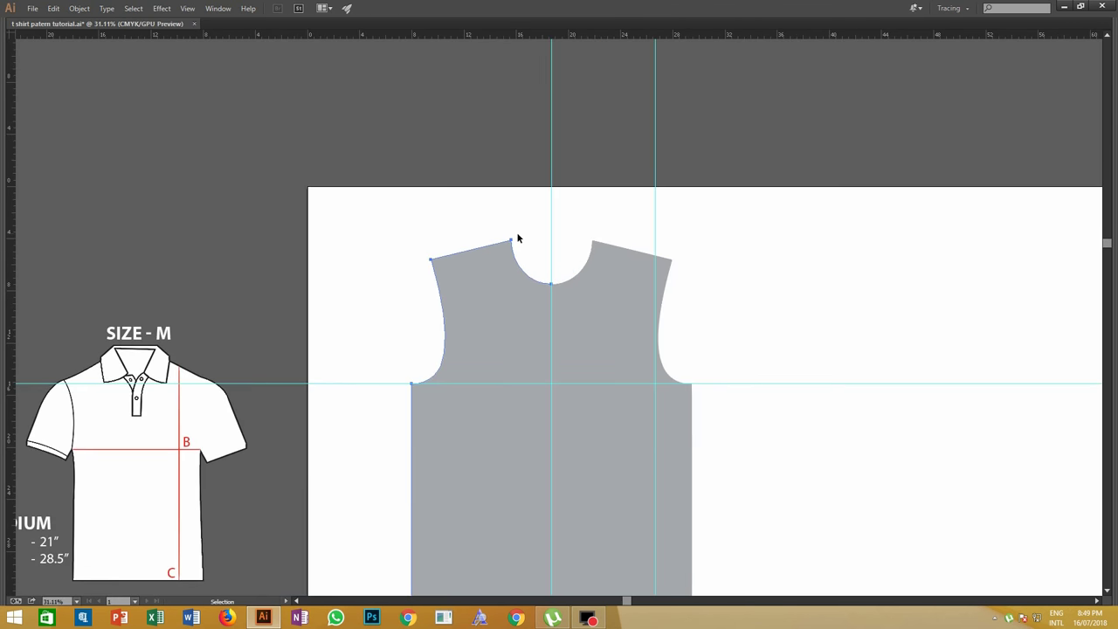
drag(478, 196, 611, 330)
key(Tab)
key(z)
drag(601, 471, 557, 285)
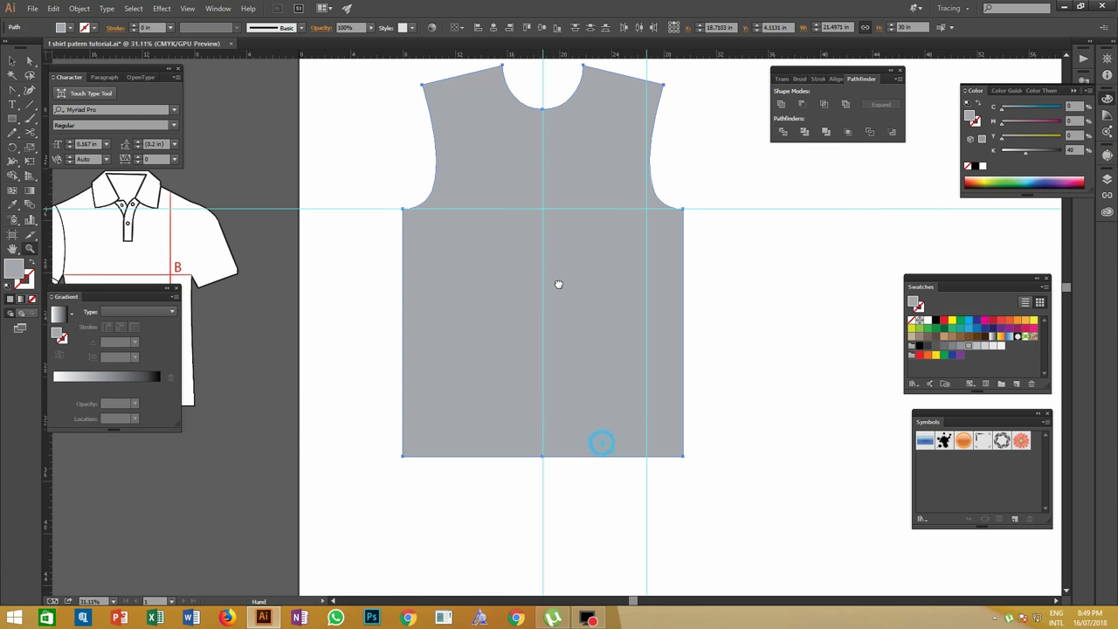
drag(529, 460, 1052, 243)
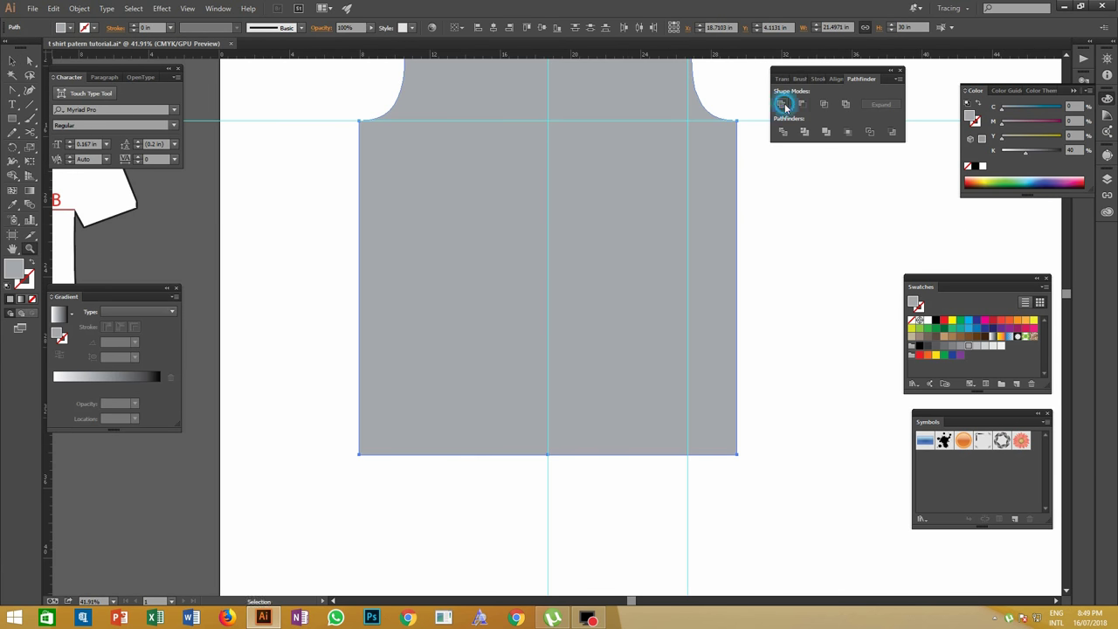
click(780, 104)
Add the label "Front-M" inside the body's neckline and enlarge it to a 0.542 in font size.
scroll(589, 226, down, 1)
scroll(447, 230, up, 3)
key(t)
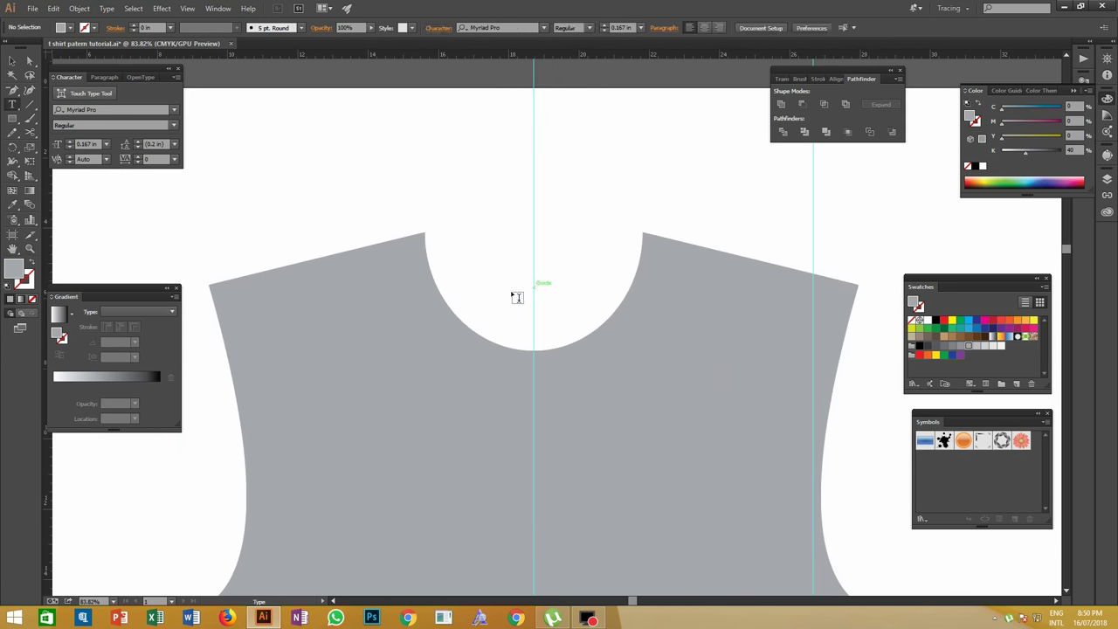
click(507, 284)
text(FRont-M)
key(Escape)
drag(530, 288, 572, 316)
click(258, 184)
Duplicate the front body together with its label and place the copy beside it, level with the original.
scroll(259, 184, down, 3)
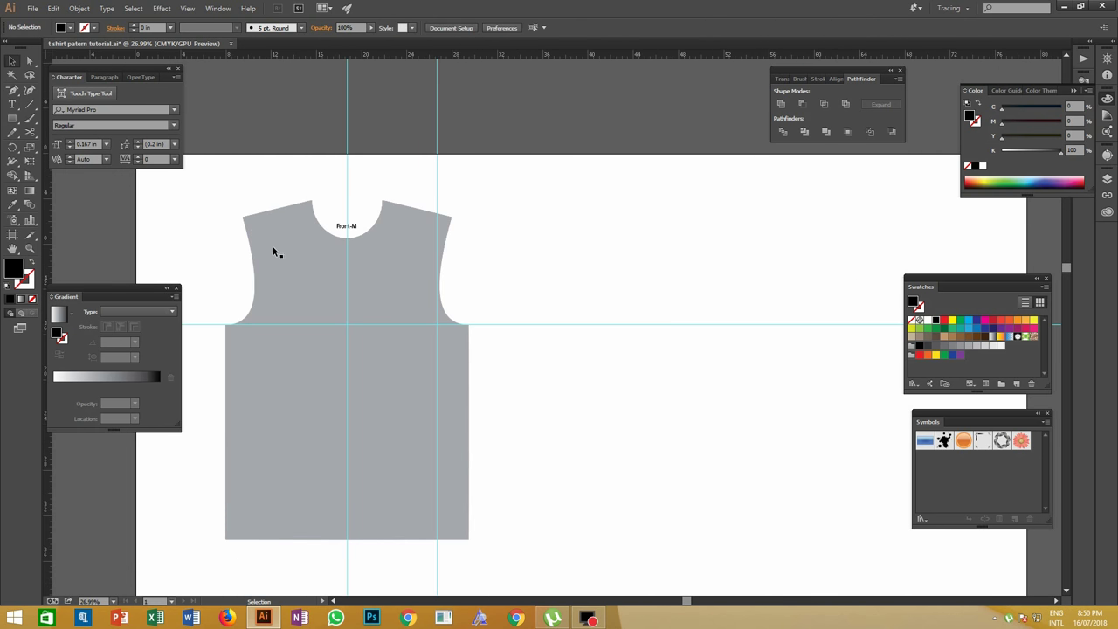
click(278, 260)
drag(279, 262, 537, 298)
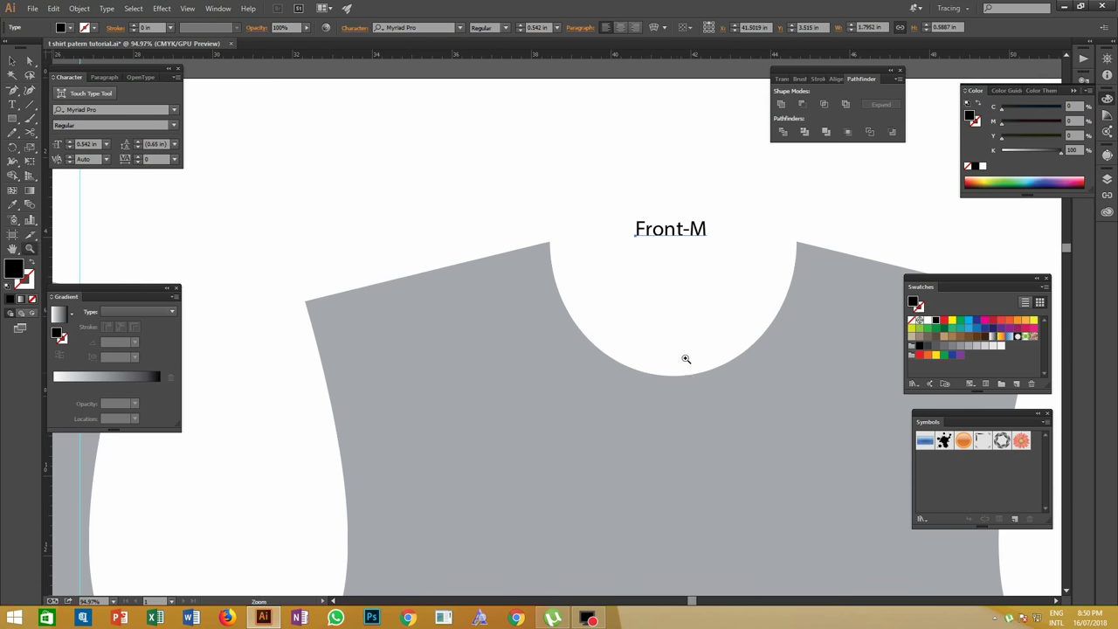
Raise the centre neckline anchor of the body copy almost to shoulder-point height, at about Y 4.3 in.
alt+click(685, 359)
key(ctrl)
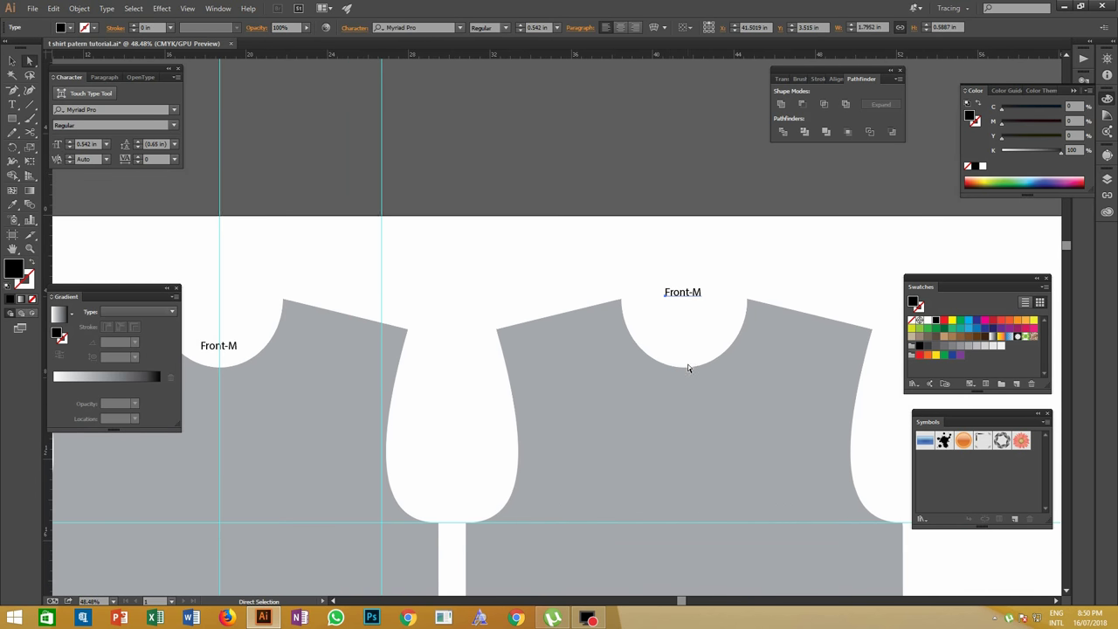
click(688, 368)
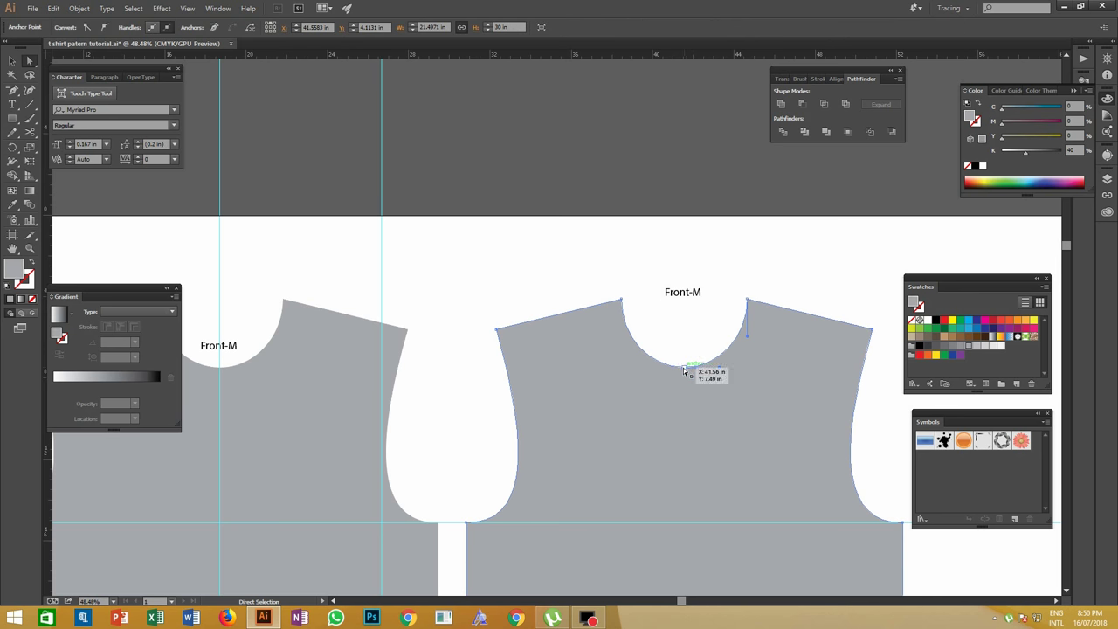
drag(686, 369, 685, 345)
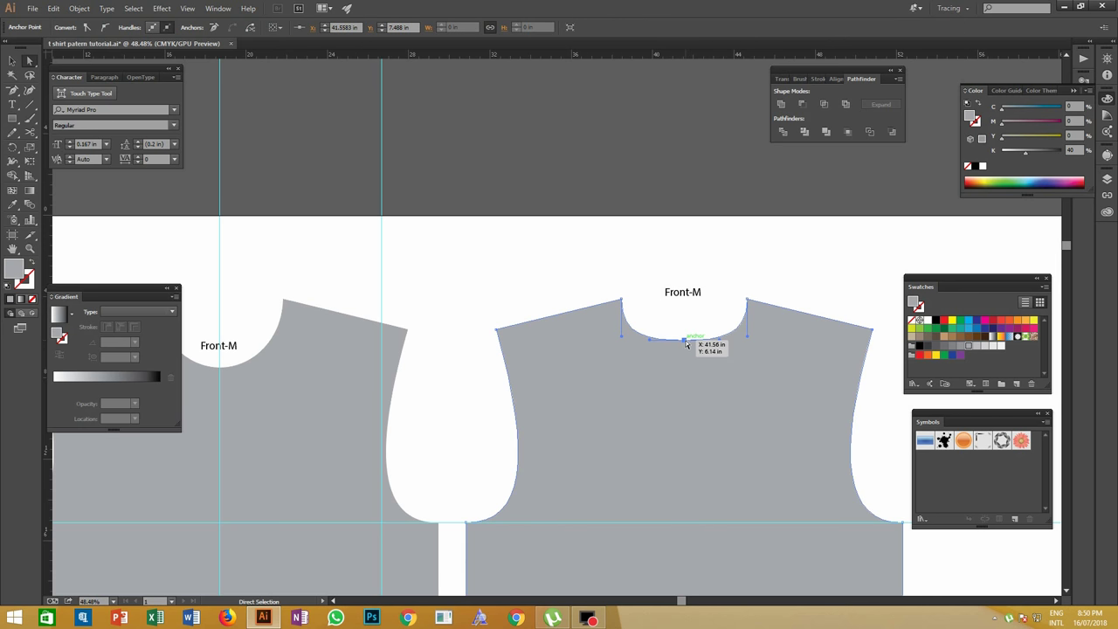
key(ctrl+z)
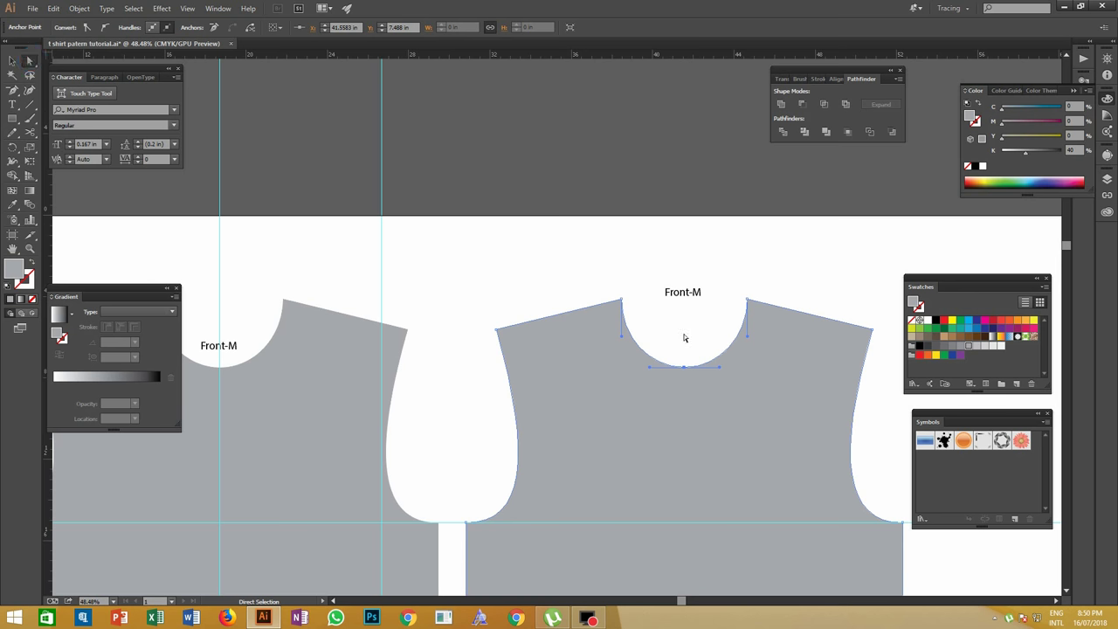
drag(684, 367, 677, 302)
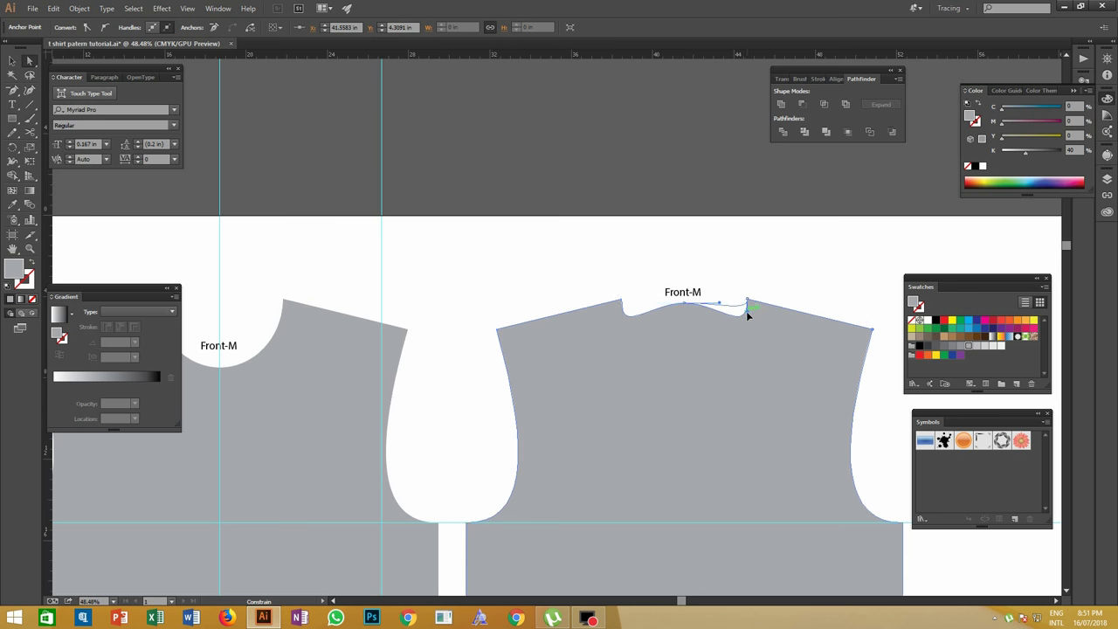
Lower the copy's centre neckline anchor slightly and angle both neck corner handles inward for a shallow back neckline.
drag(746, 312, 747, 312)
drag(622, 337, 850, 366)
click(720, 282)
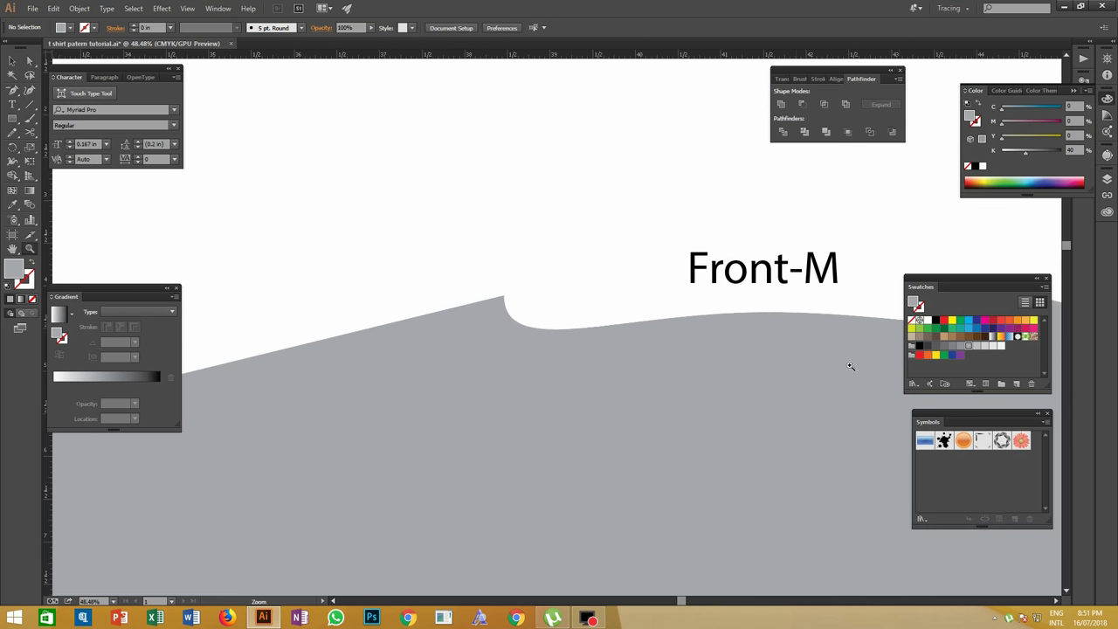
click(783, 313)
drag(768, 316, 769, 321)
key(Tab)
drag(504, 365, 259, 356)
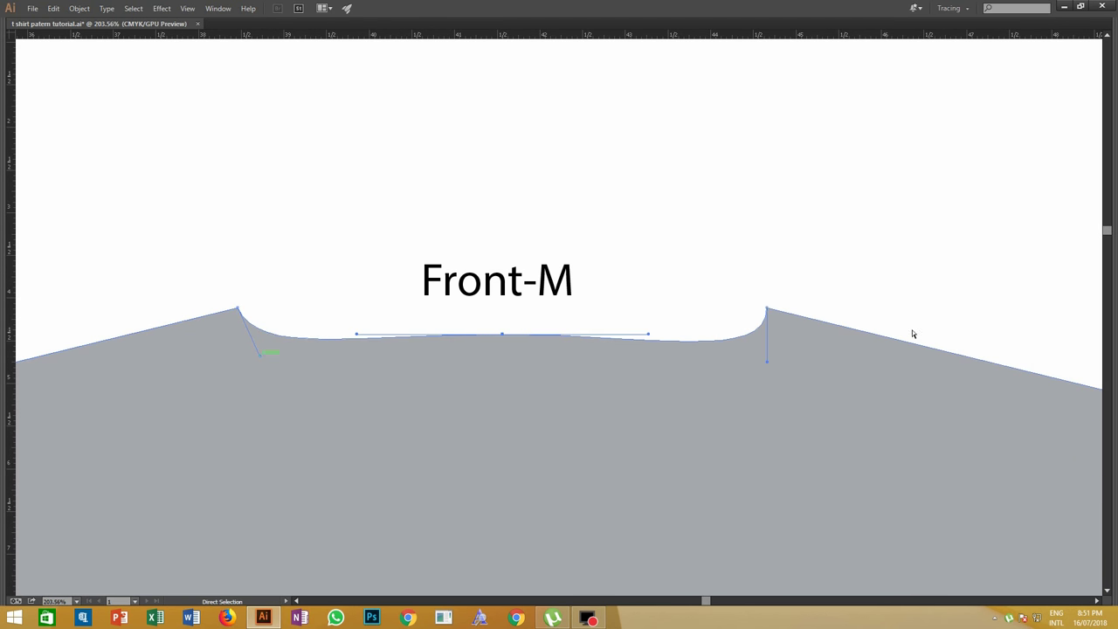
drag(767, 362, 752, 351)
scroll(806, 282, down, 1)
scroll(800, 282, up, 2)
click(830, 262)
Draw a temporary rectangle within the back neckline to check its depth.
drag(832, 262, 514, 302)
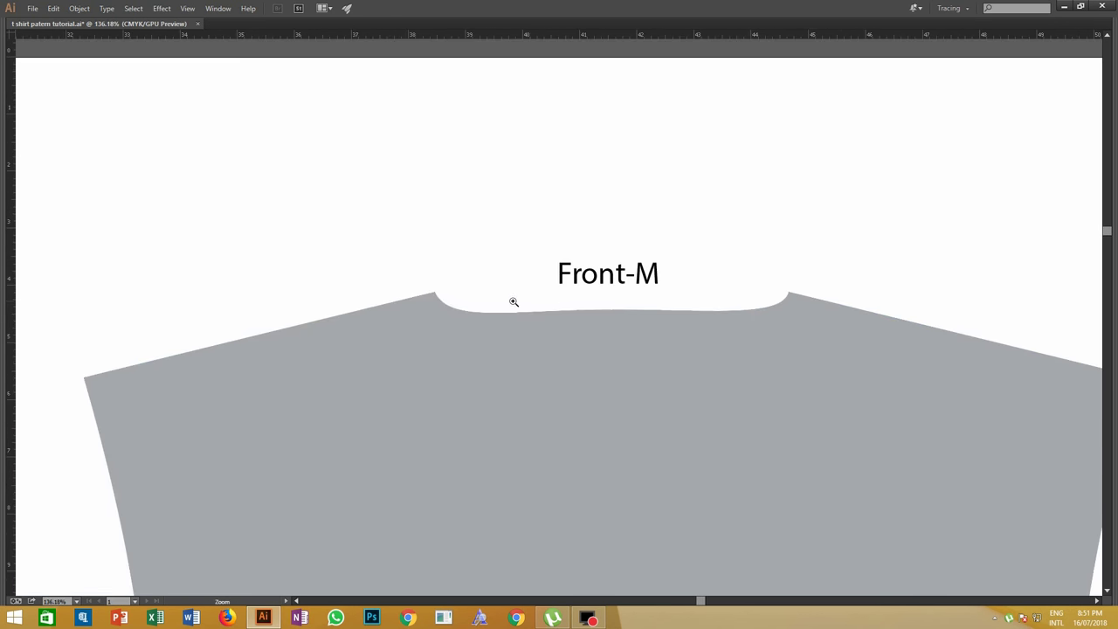
key(m)
drag(608, 308, 450, 291)
key(Tab)
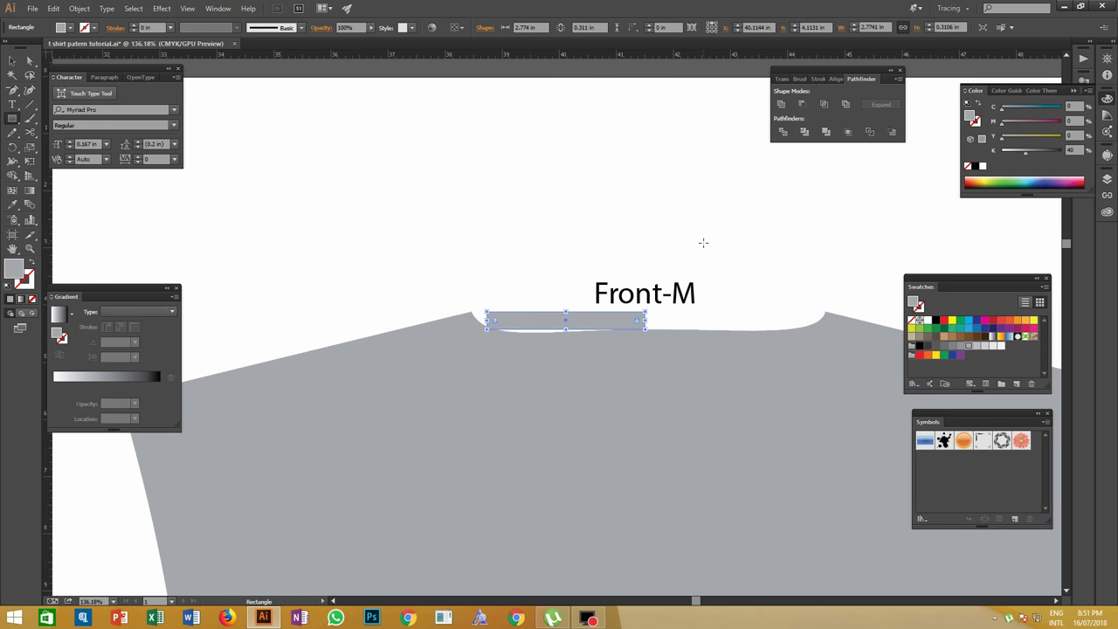
Change the label above the copied body to "Back-M".
text(ack-M)
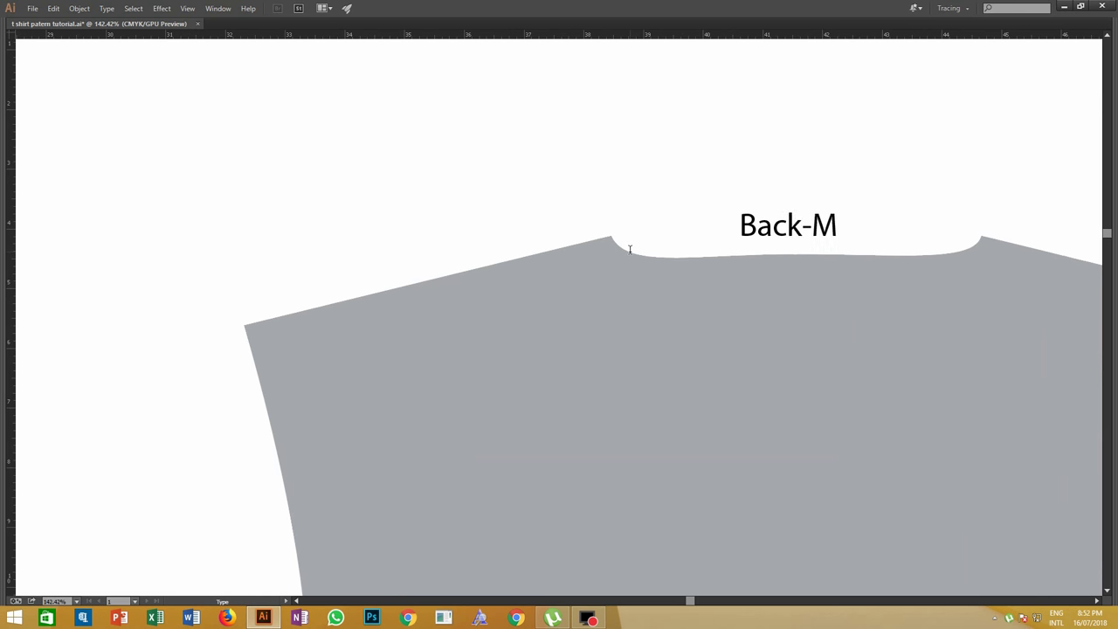
key(Escape)
drag(783, 209, 381, 293)
drag(718, 291, 589, 280)
drag(785, 287, 870, 288)
Create a rectangle 19 in wide and 10 in high beside the back body.
key(m)
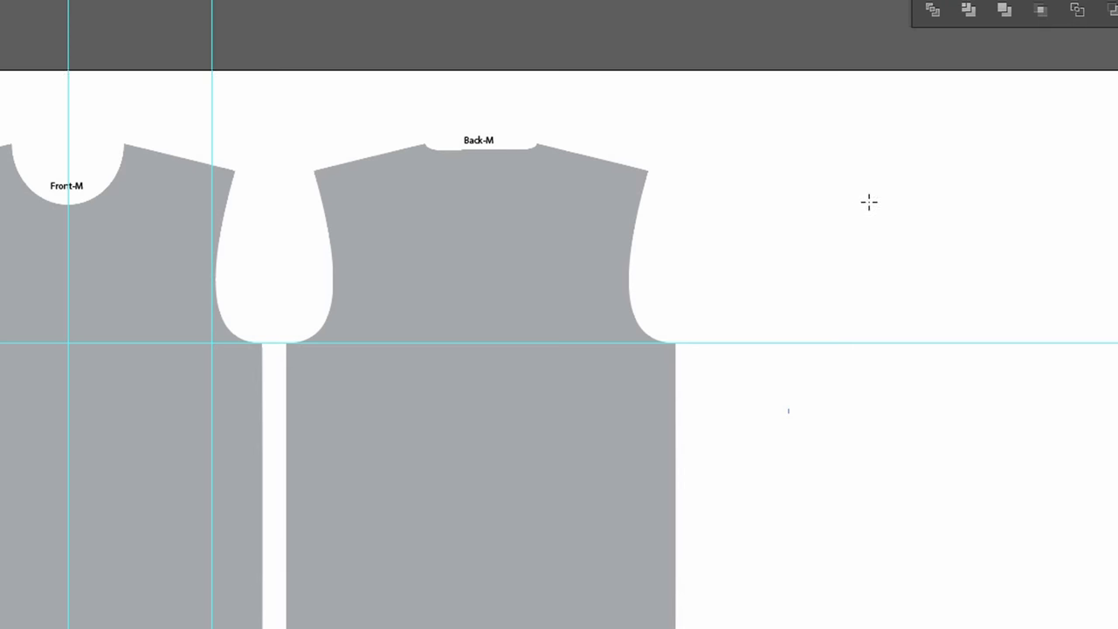
click(869, 202)
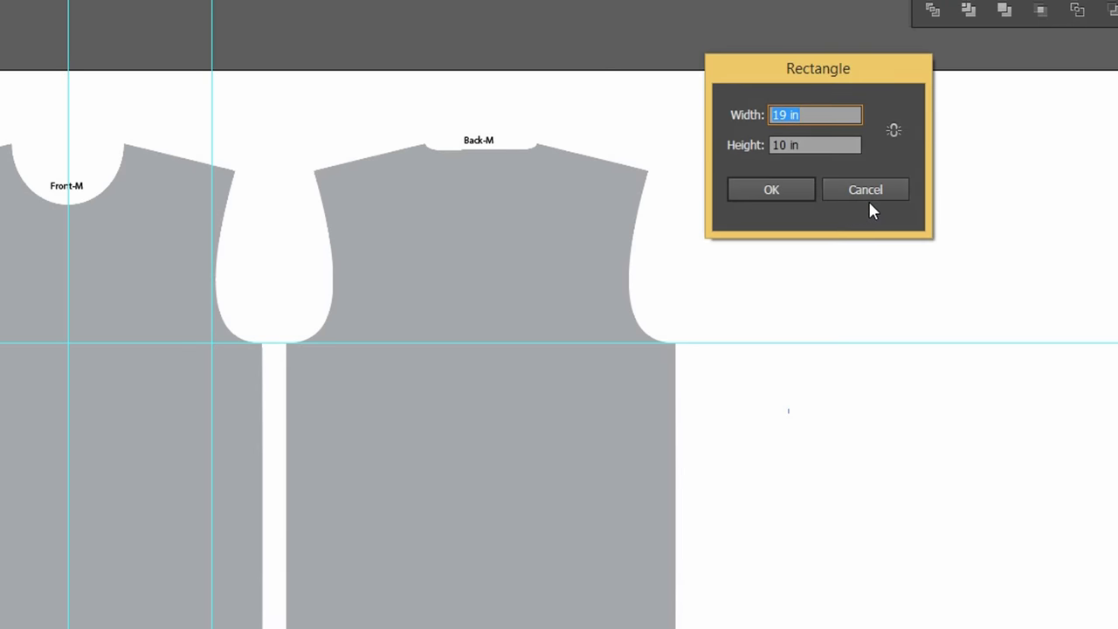
text(19)
click(840, 151)
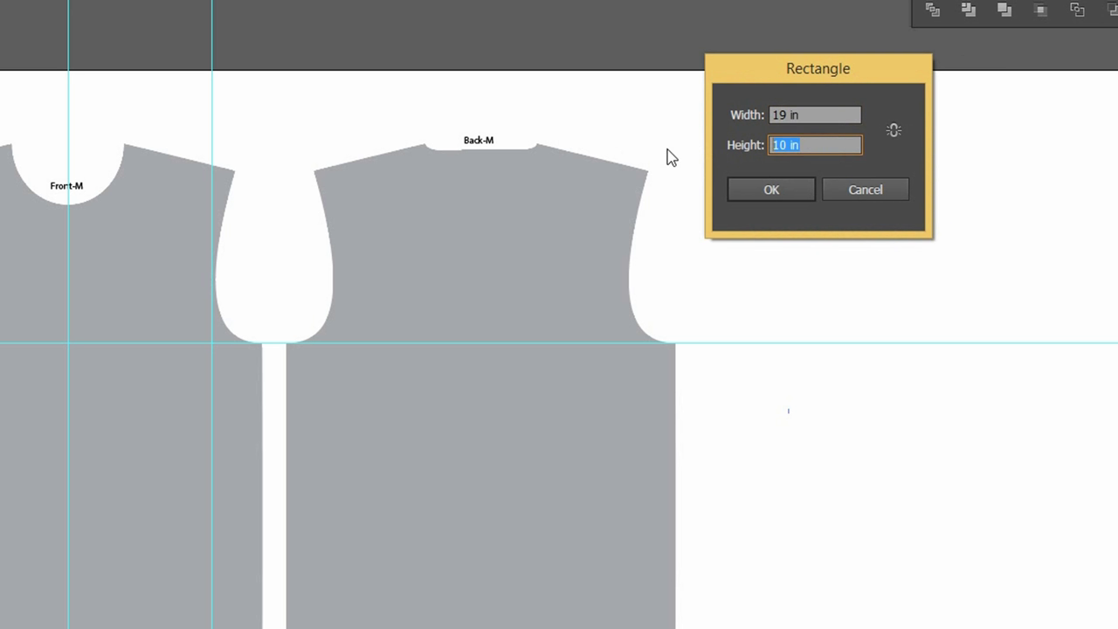
text(10)
click(669, 241)
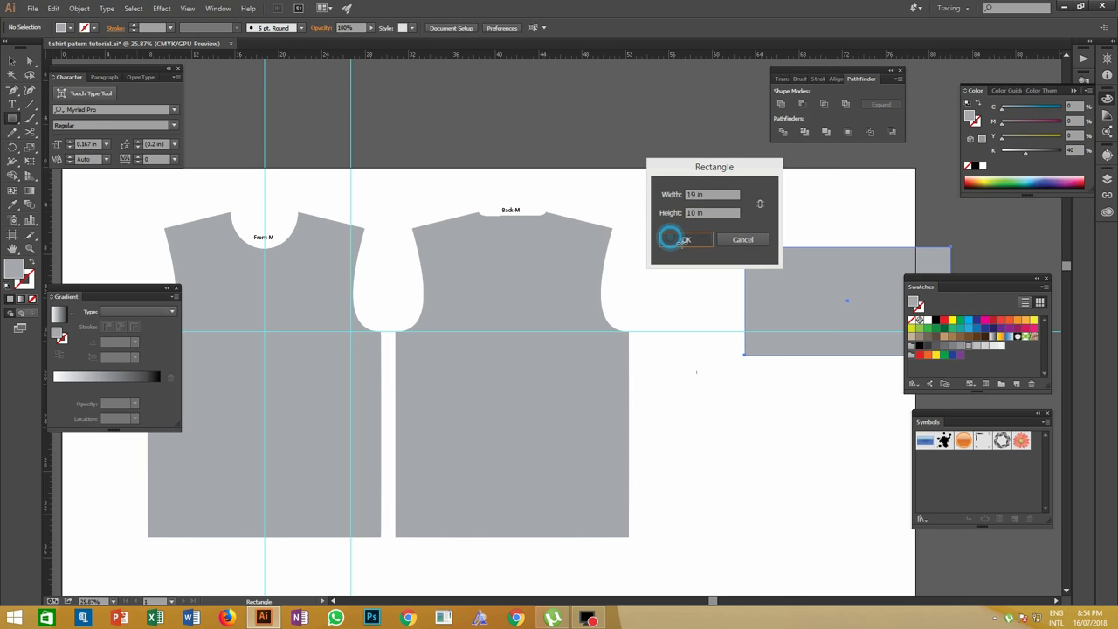
Move the 19 × 10 in rectangle onto the artboard with its lower edge resting on the horizontal guide.
drag(846, 301, 778, 283)
click(796, 210)
drag(790, 209, 799, 253)
key(Tab)
drag(785, 272, 784, 298)
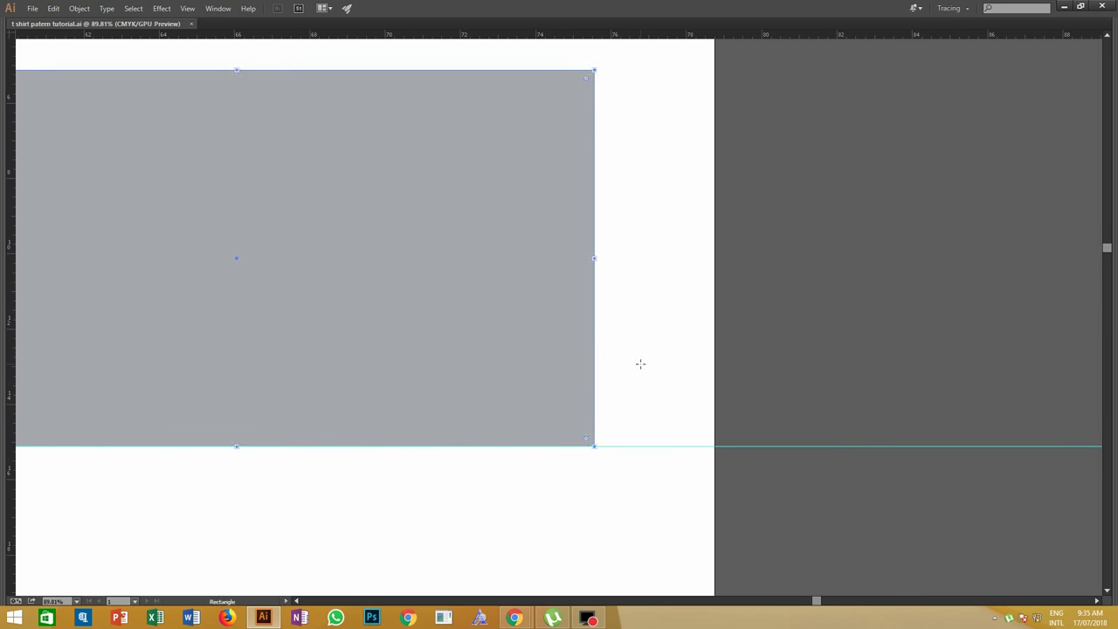
Create a 1 × 1 in square beside the large rectangle's lower outer corner.
click(641, 364)
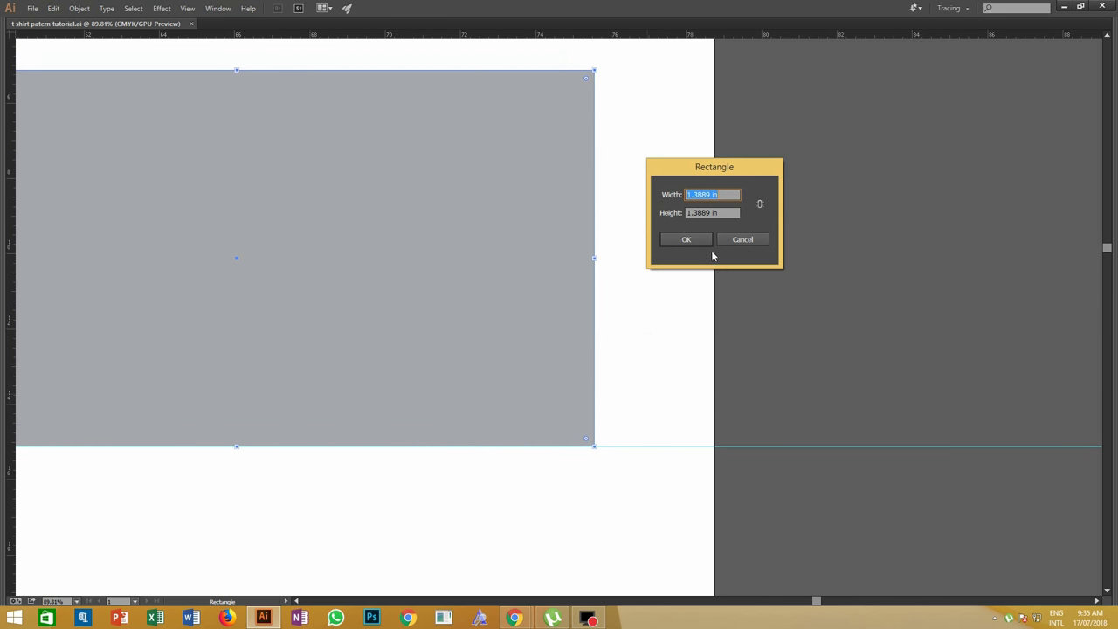
text(1)
key(Tab)
text(1)
click(686, 239)
key(Tab)
key(v)
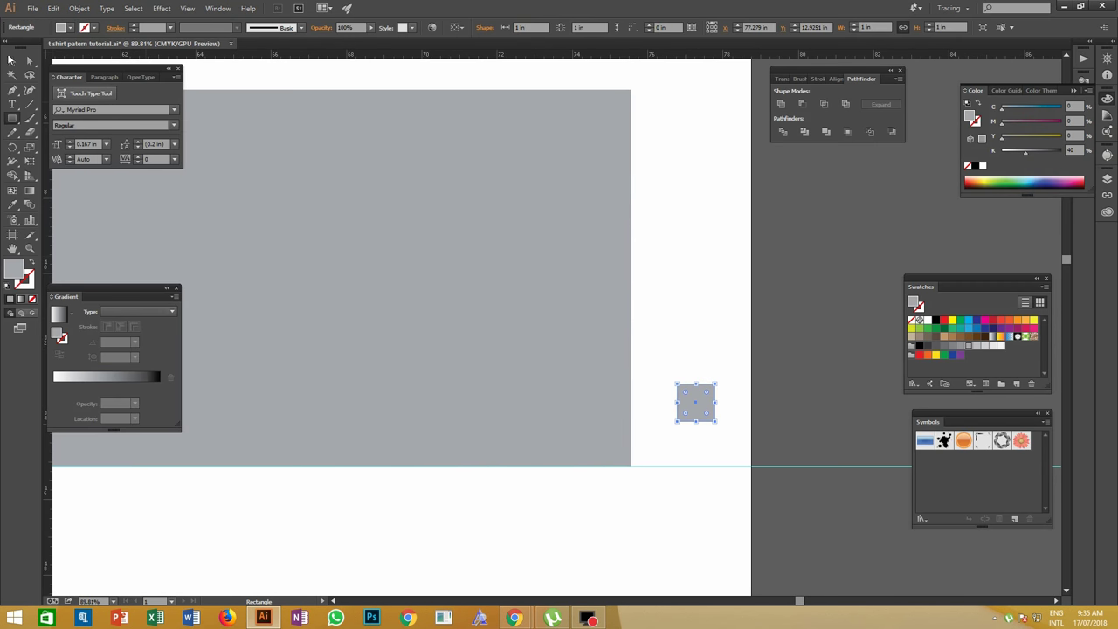
Rest the 1 in square on the horizontal guide, place another horizontal guide along its upper edge and delete the square.
drag(695, 400, 655, 447)
drag(690, 54, 735, 425)
click(659, 446)
Add an anchor point on each side edge of the 19 × 10 in rectangle where the guide 1 in above its base crosses.
click(630, 432)
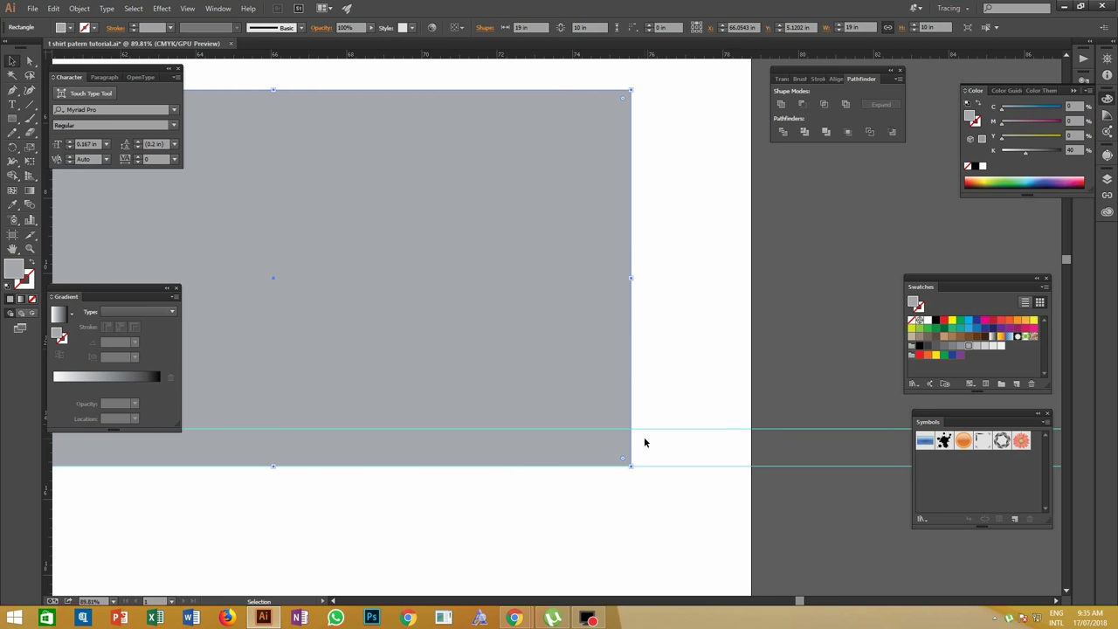
key(p)
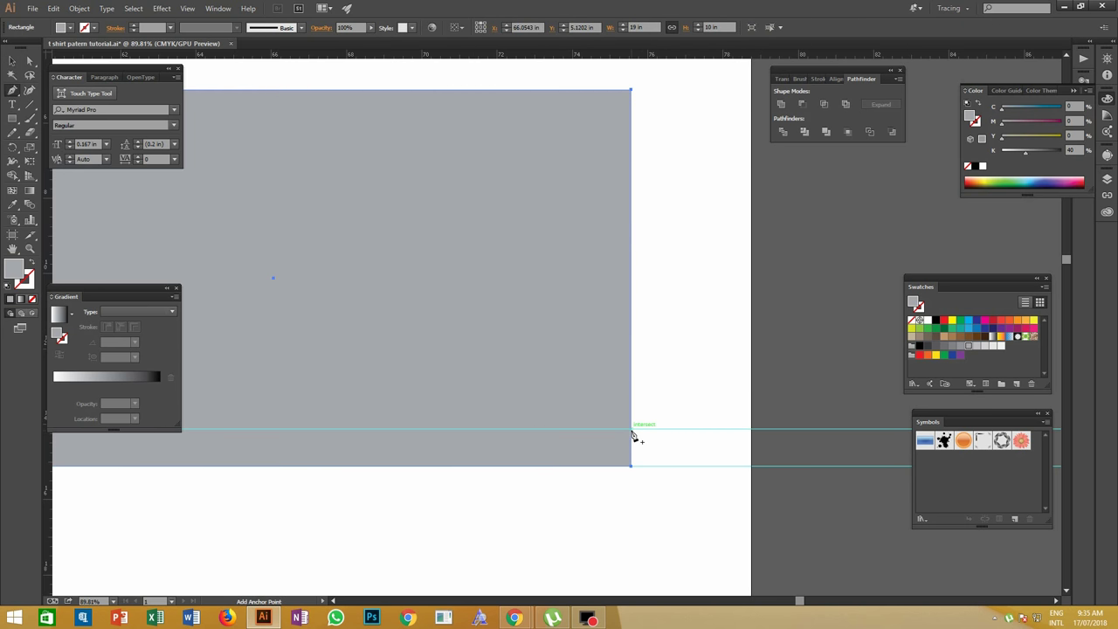
click(631, 430)
drag(381, 415, 879, 459)
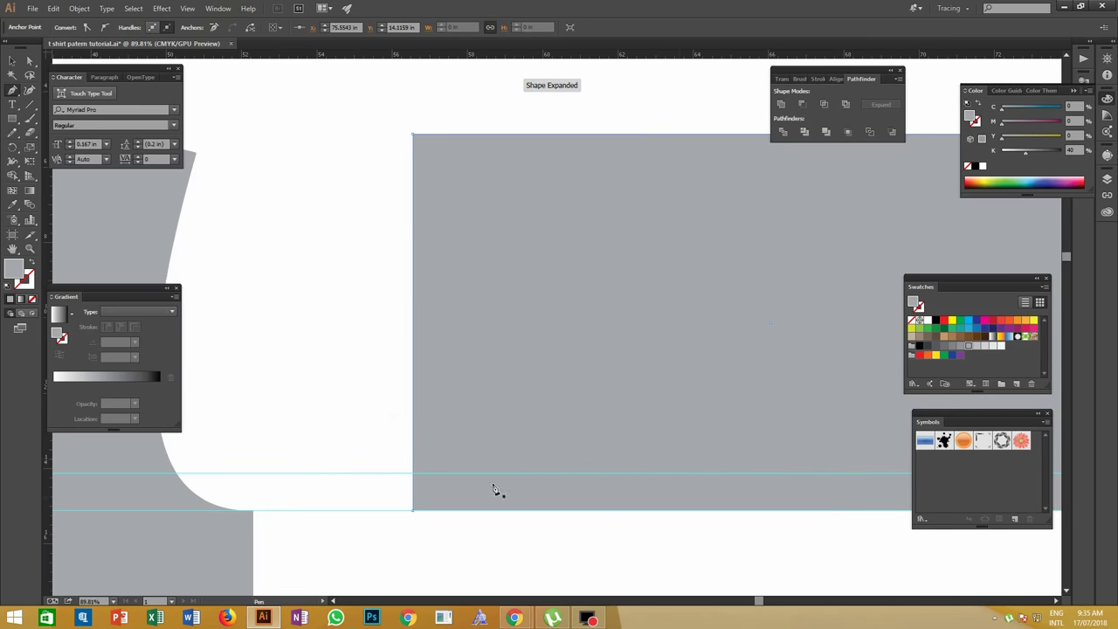
click(410, 473)
key(a)
Place a vertical guide through the centre of the large rectangle.
scroll(787, 409, right, 5)
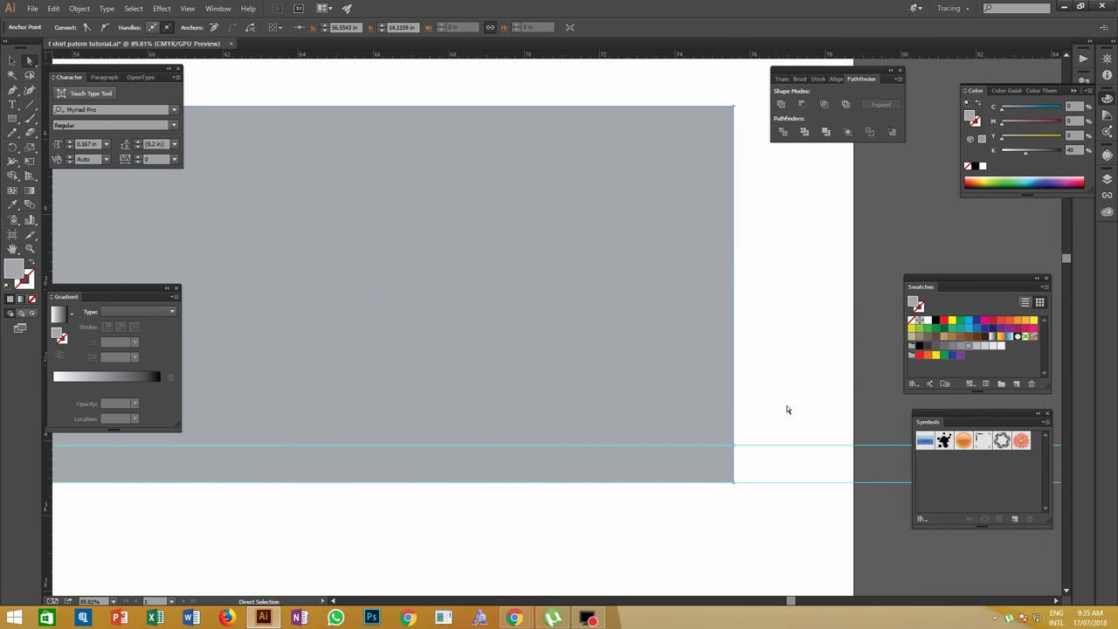
click(787, 409)
drag(801, 409, 652, 404)
click(496, 292)
drag(487, 278, 646, 351)
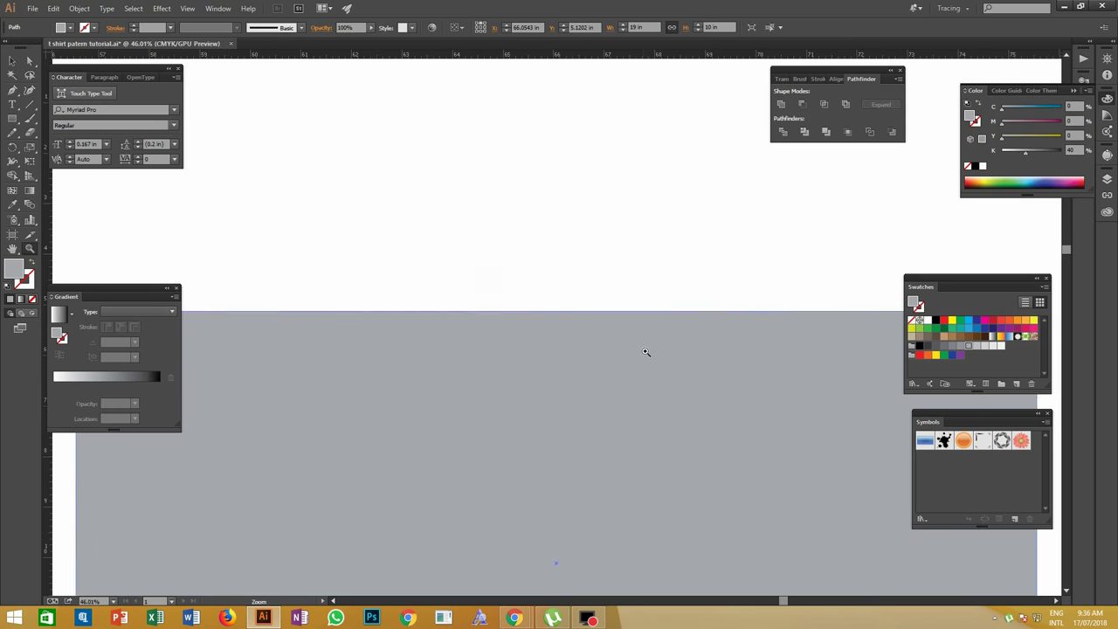
drag(45, 209, 501, 432)
click(550, 253)
drag(506, 377, 639, 400)
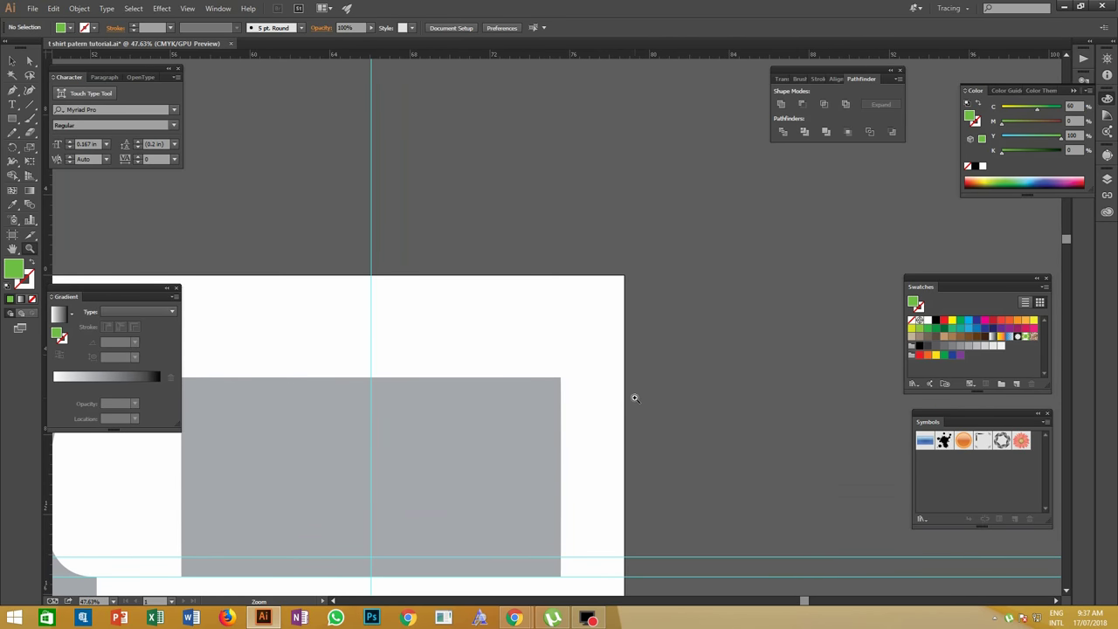
Create a 4.5 × 4.5 in square beside the large rectangle, level with its upper edge.
key(m)
click(607, 385)
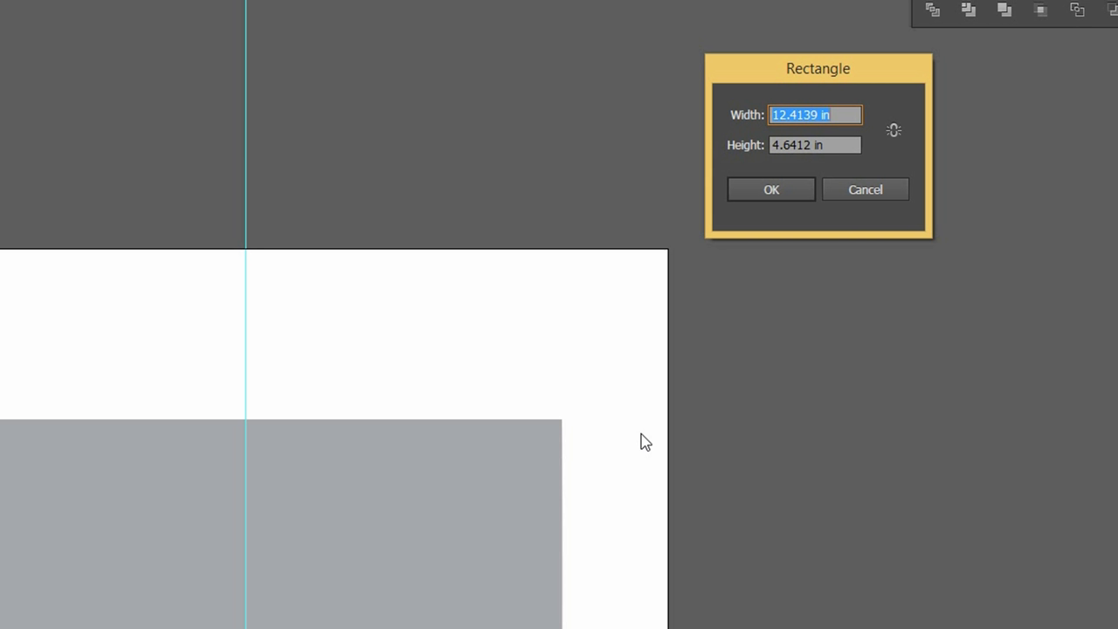
text(4.5)
key(Tab)
text(4.)
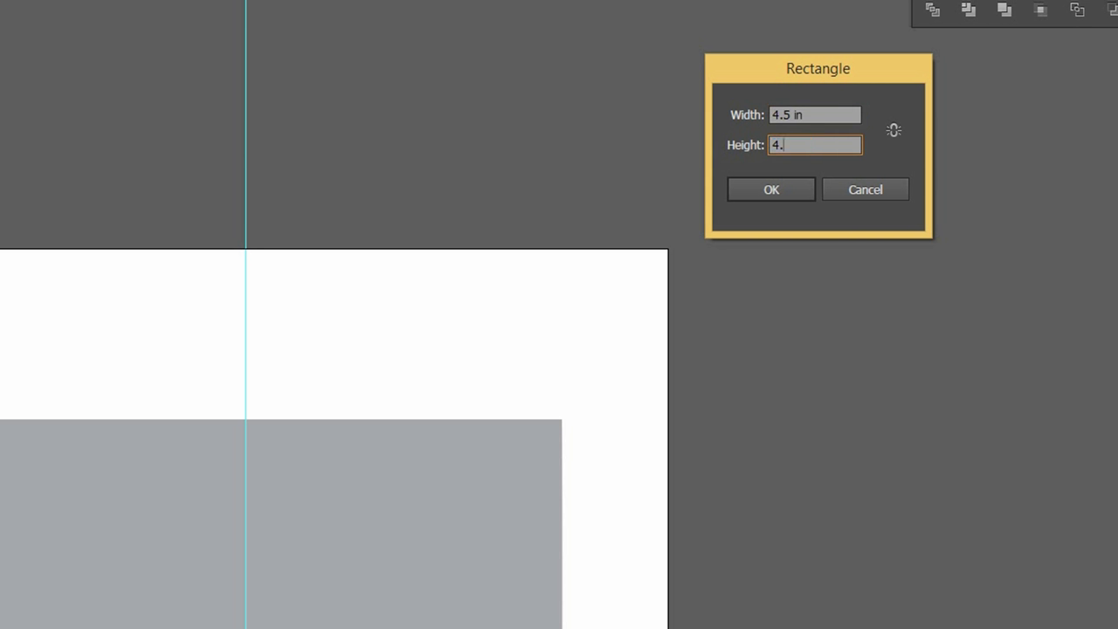
text(5)
key(Return)
Place a horizontal guide along the 4.5 in square's lower edge and delete the square.
key(v)
key(ctrl+space)
drag(609, 362, 747, 442)
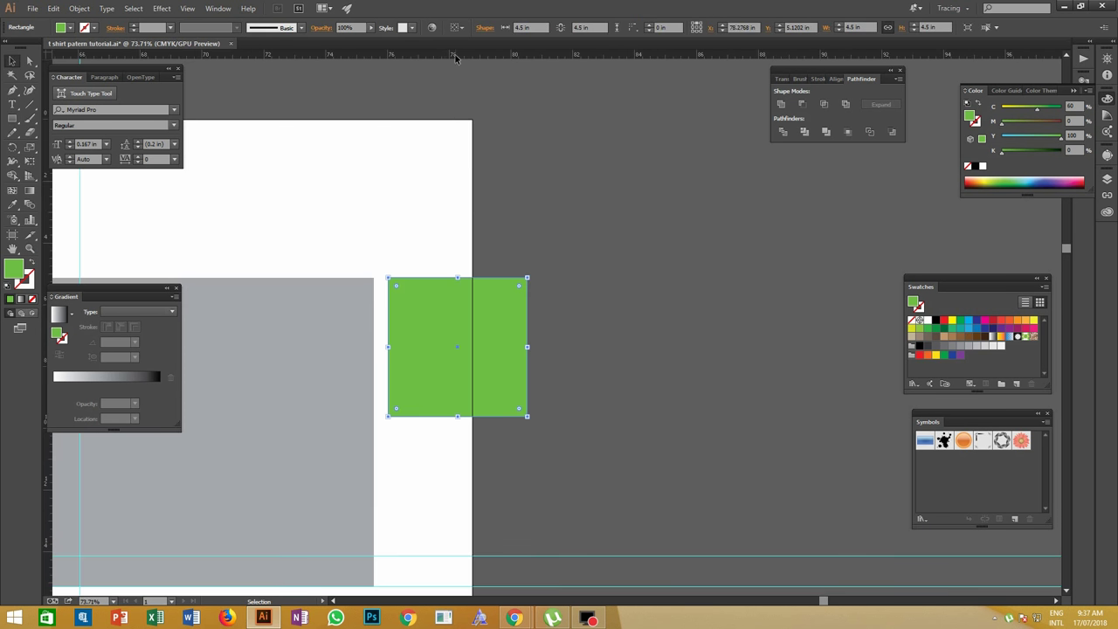
drag(454, 58, 536, 417)
click(594, 306)
click(463, 340)
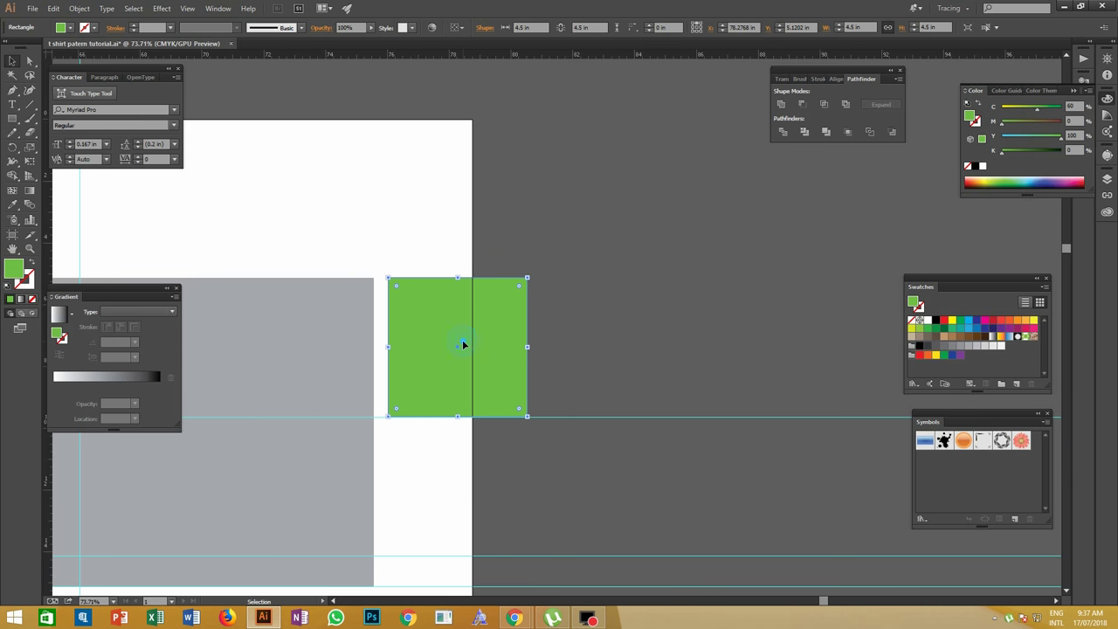
key(Delete)
Add an anchor point on each side edge of the large rectangle where the guide 4.5 in below its upper edge crosses.
click(485, 281)
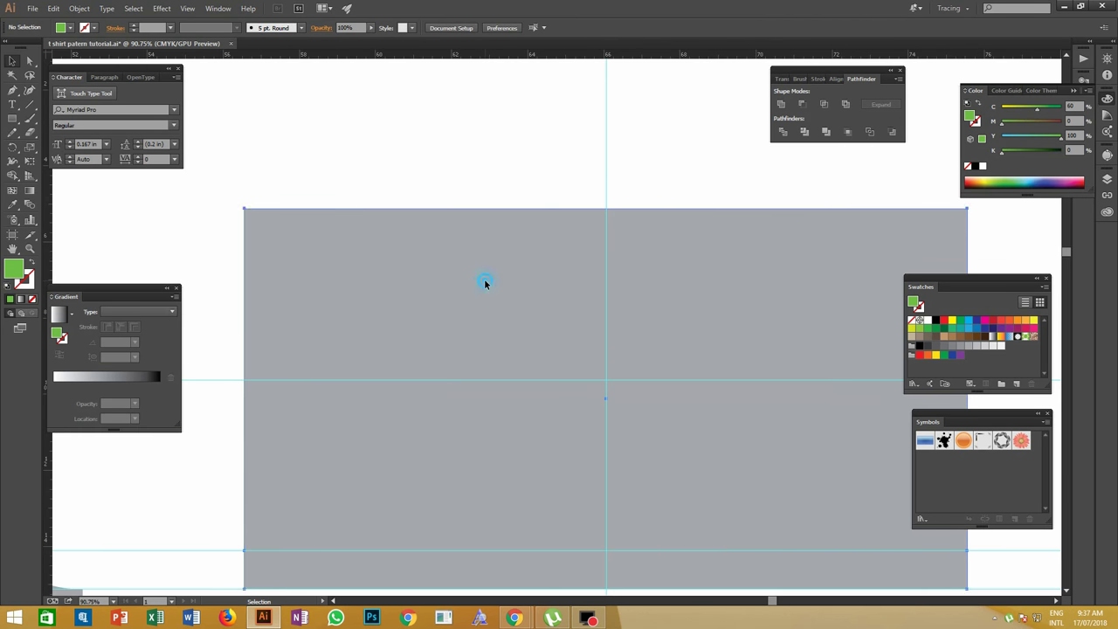
click(485, 282)
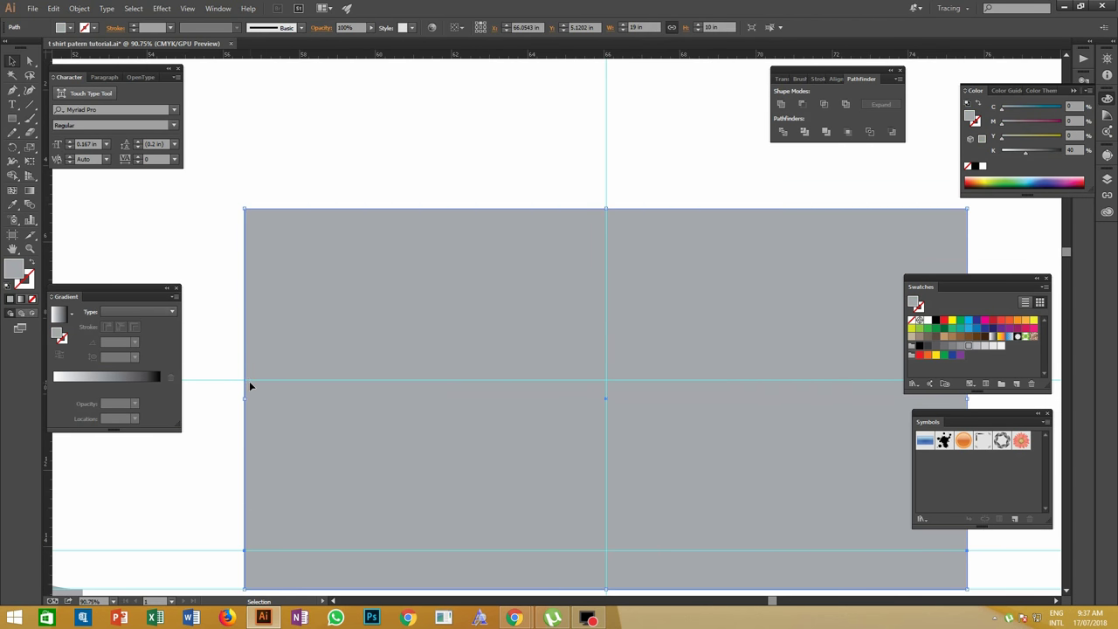
key(p)
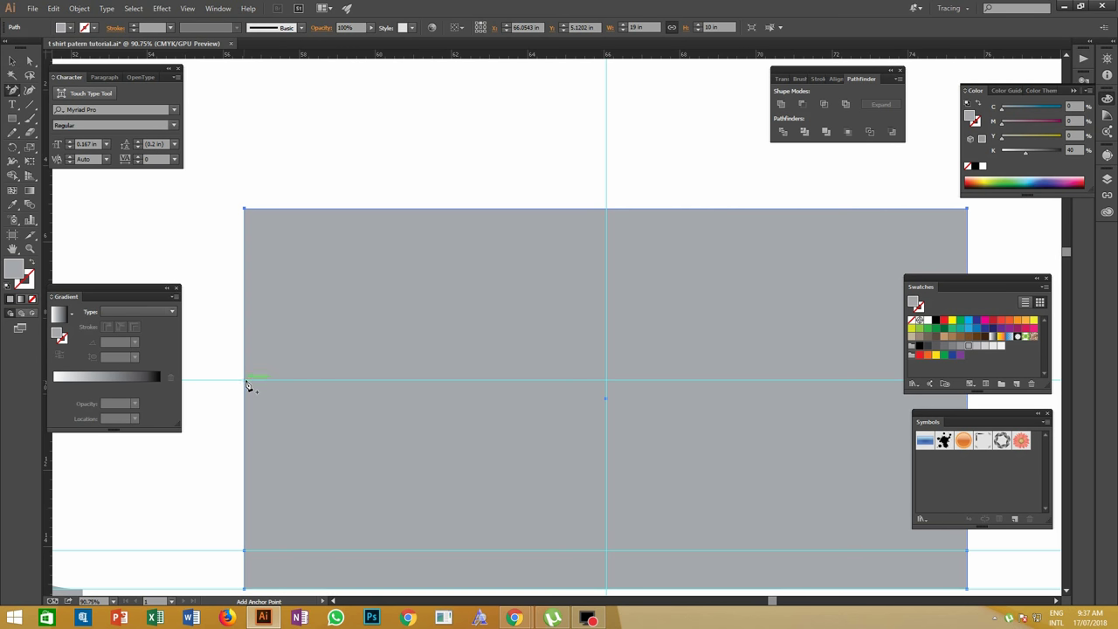
click(245, 379)
key(space)
drag(580, 381, 107, 381)
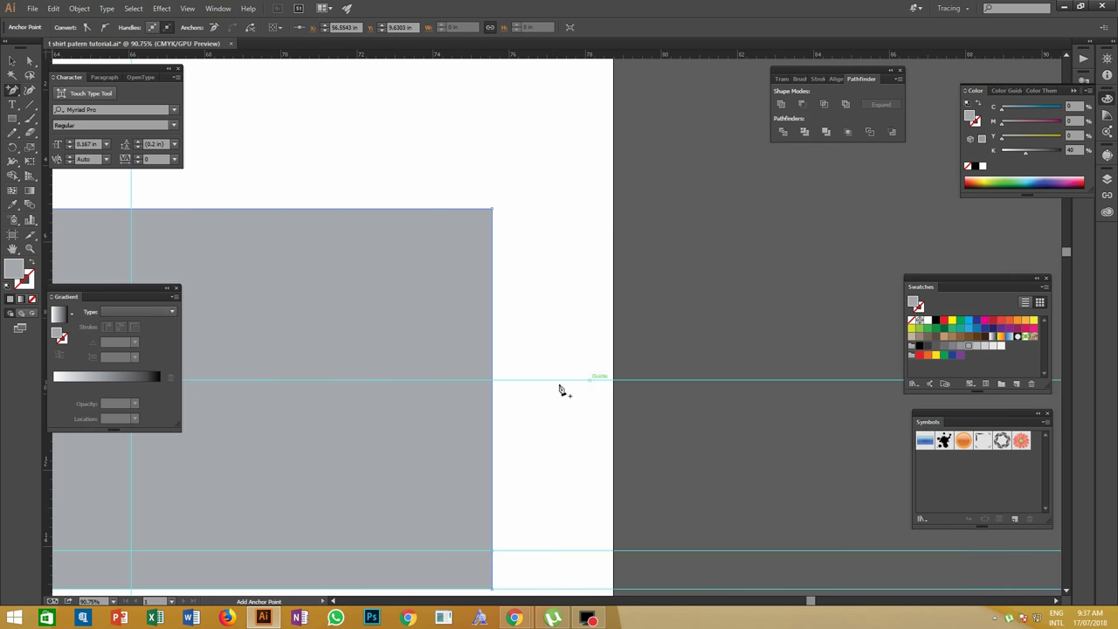
click(492, 380)
Place a horizontal guide along the large rectangle's upper edge and deselect the rectangle.
key(space)
drag(523, 344, 591, 344)
key(ctrl+0)
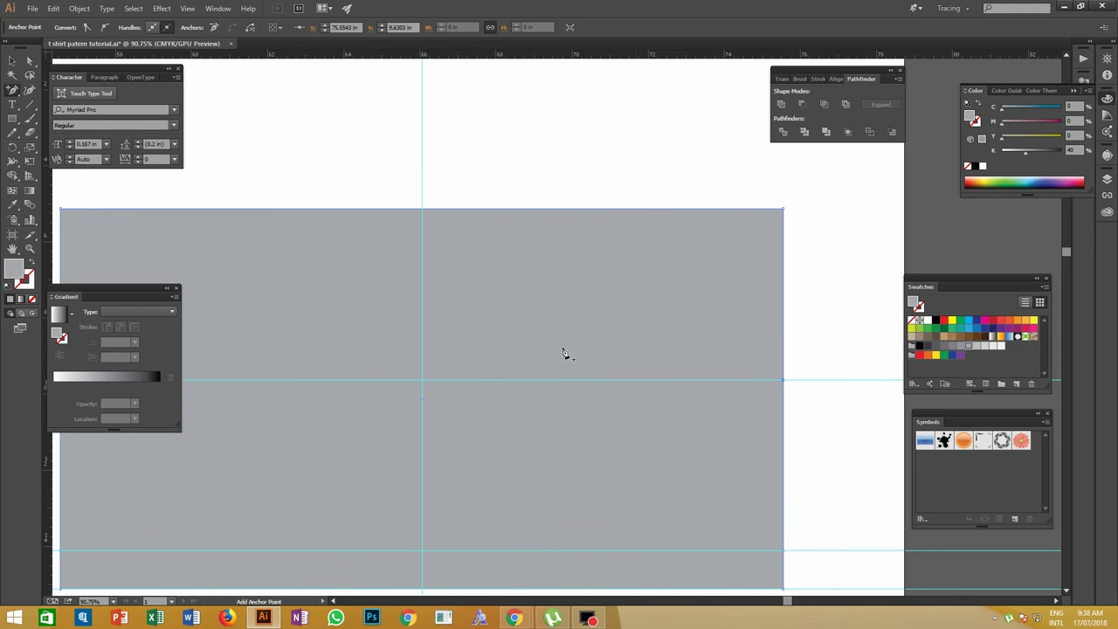
drag(583, 55, 605, 230)
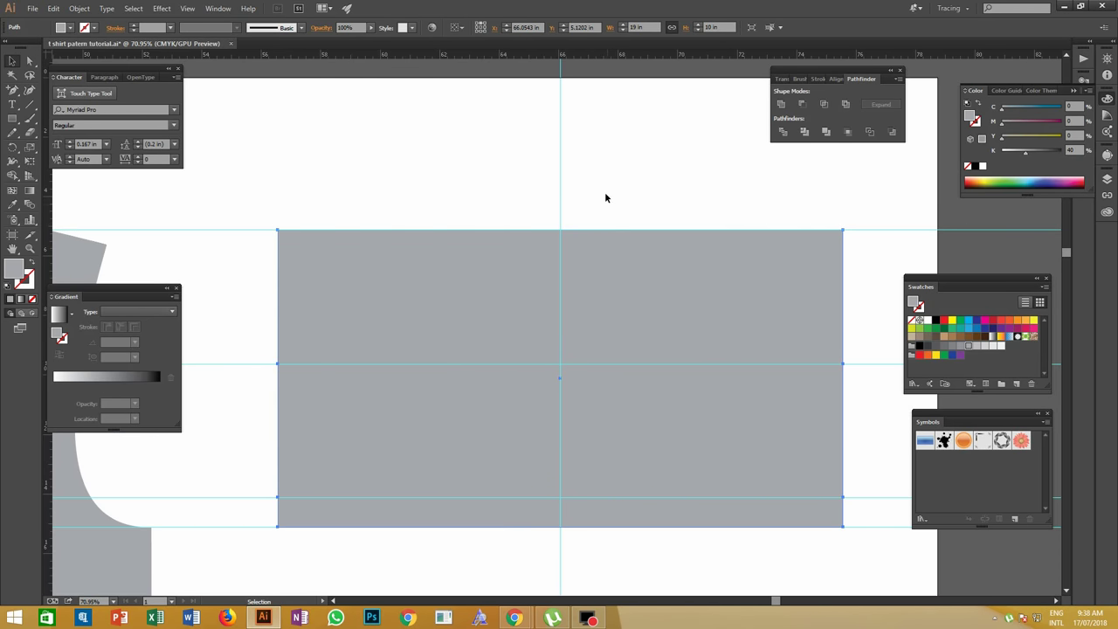
click(605, 186)
Delete the rectangle's two upper corner anchor points and join the open ends along the 4.5 in guide.
key(a)
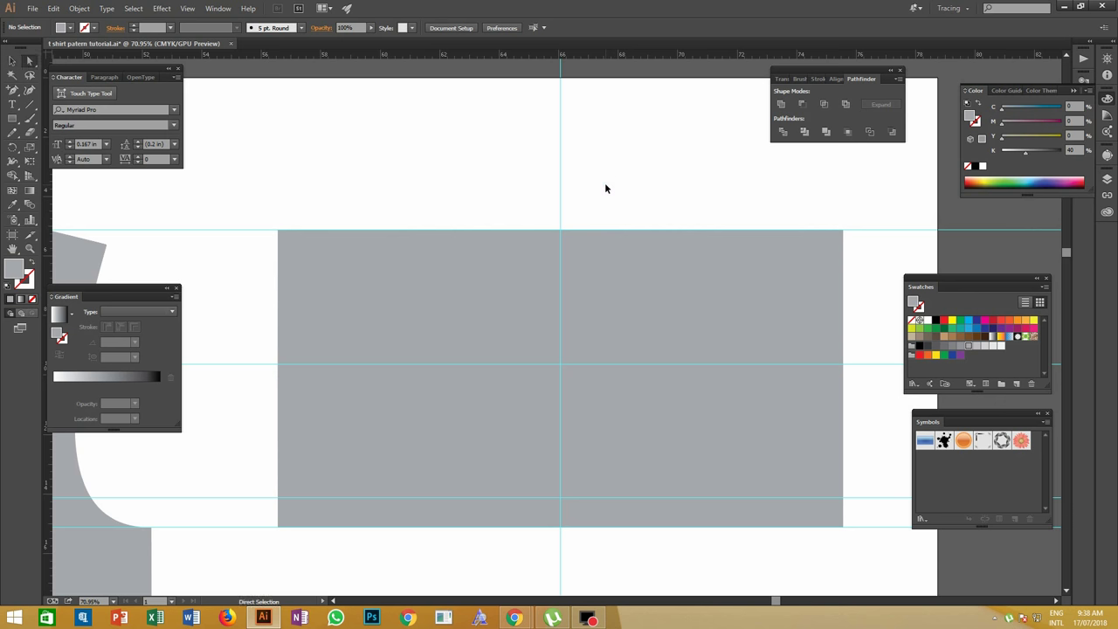
drag(242, 205, 870, 245)
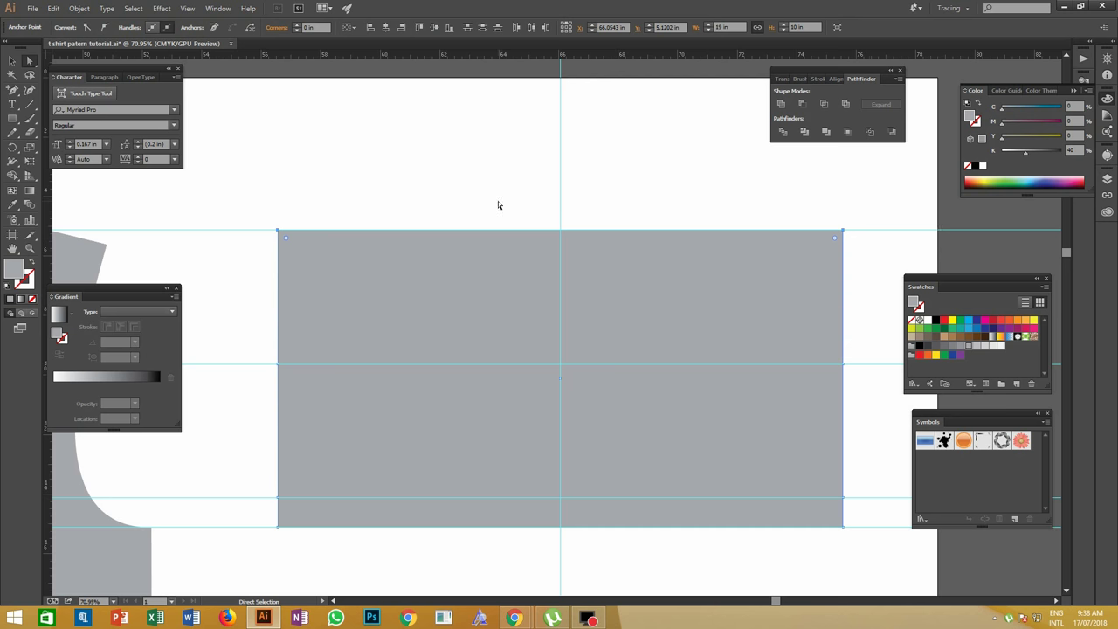
key(Delete)
drag(247, 343, 843, 391)
right_click(589, 387)
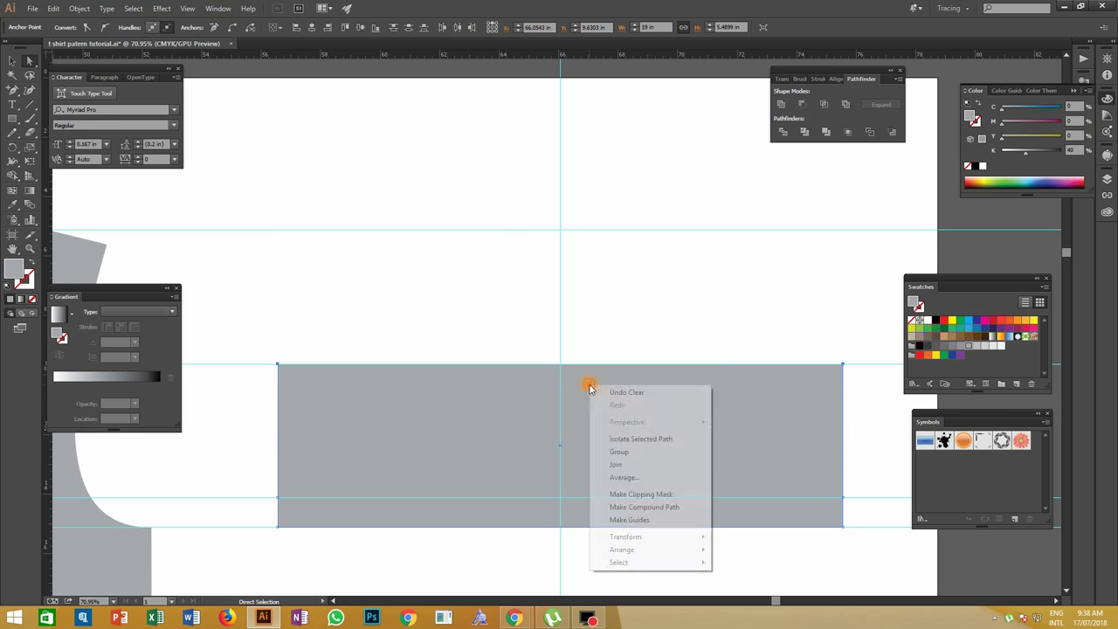
click(635, 467)
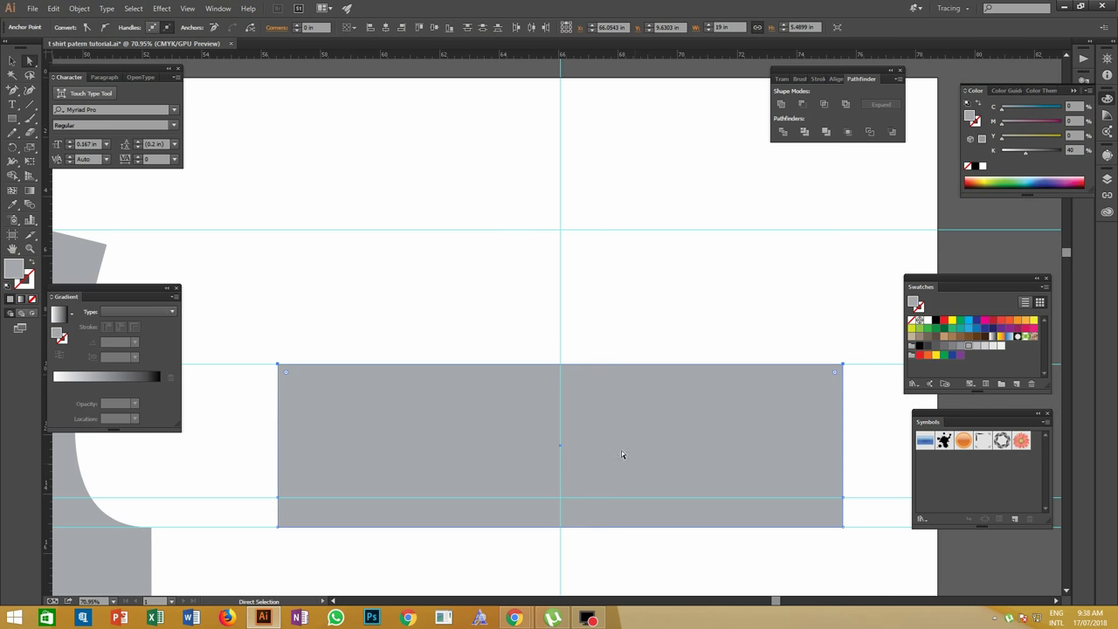
Bend the sleeve's straight upper edge with the Anchor Point tool into an arch peaking where the centre and upper guides intersect.
click(12, 93)
drag(12, 92, 62, 127)
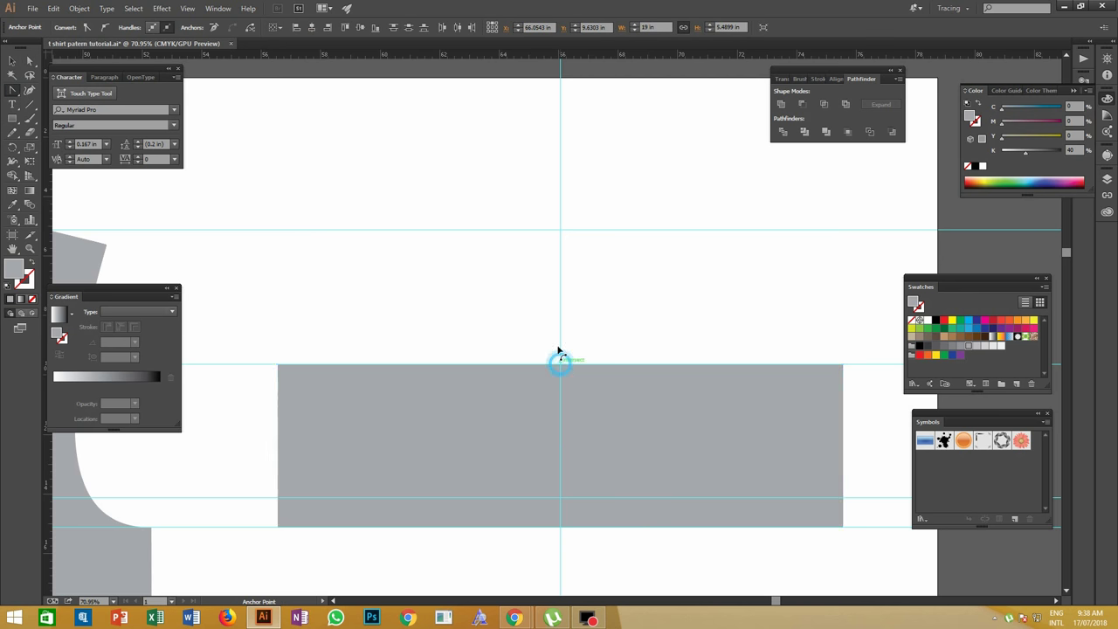
drag(560, 364, 562, 236)
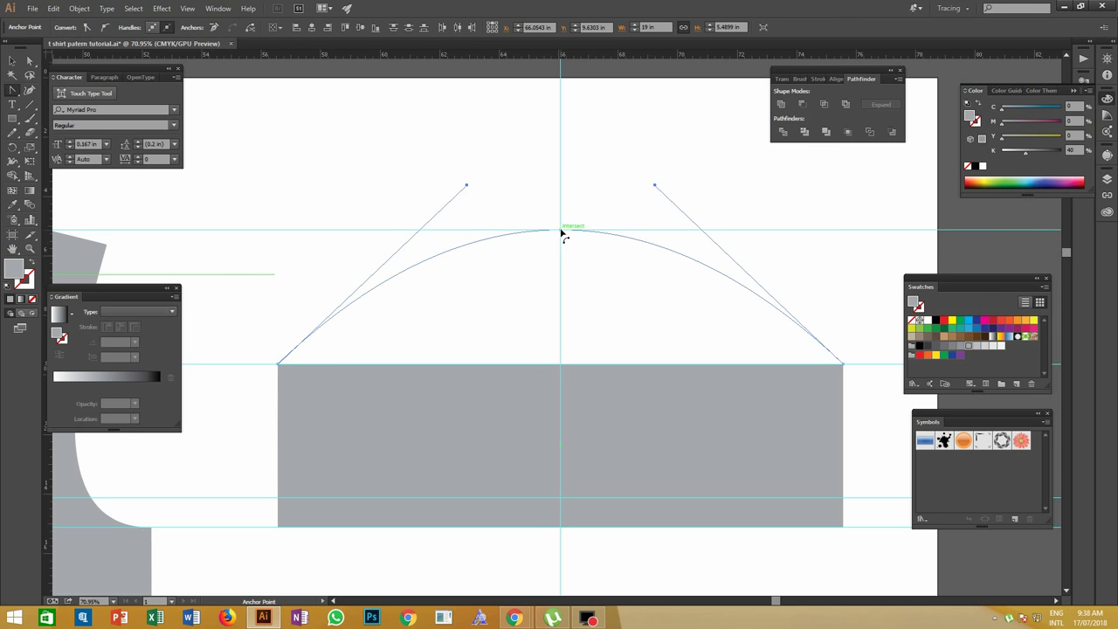
drag(561, 229, 562, 233)
Set the keyboard increment to 1.5 in and nudge the two lowest anchor points on each side of the sleeve inward once.
key(ctrl+k)
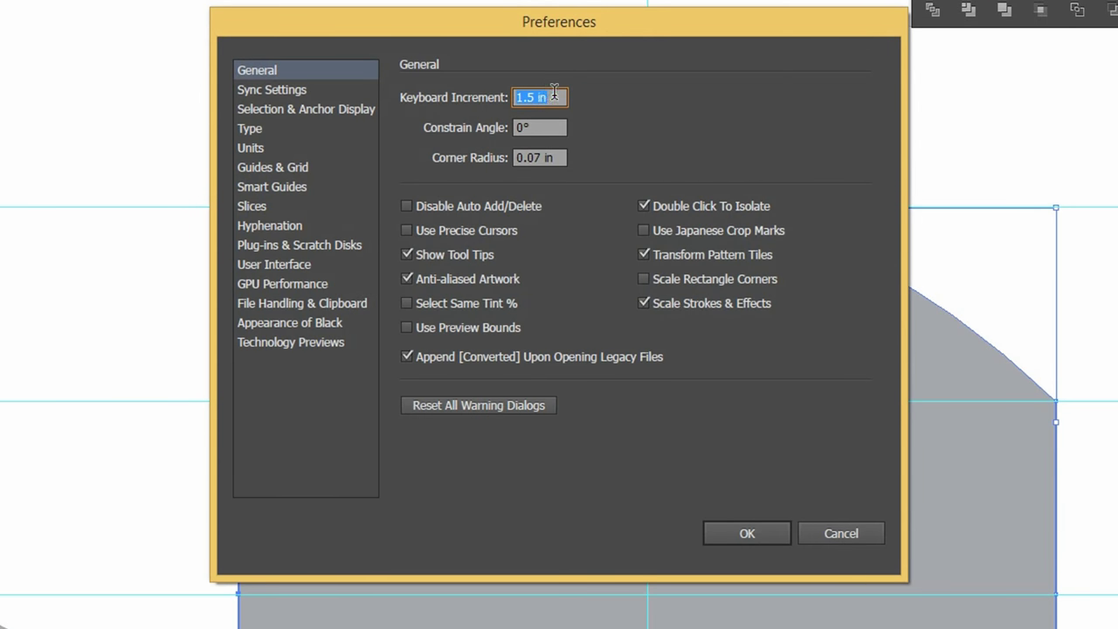
text(1)
click(769, 529)
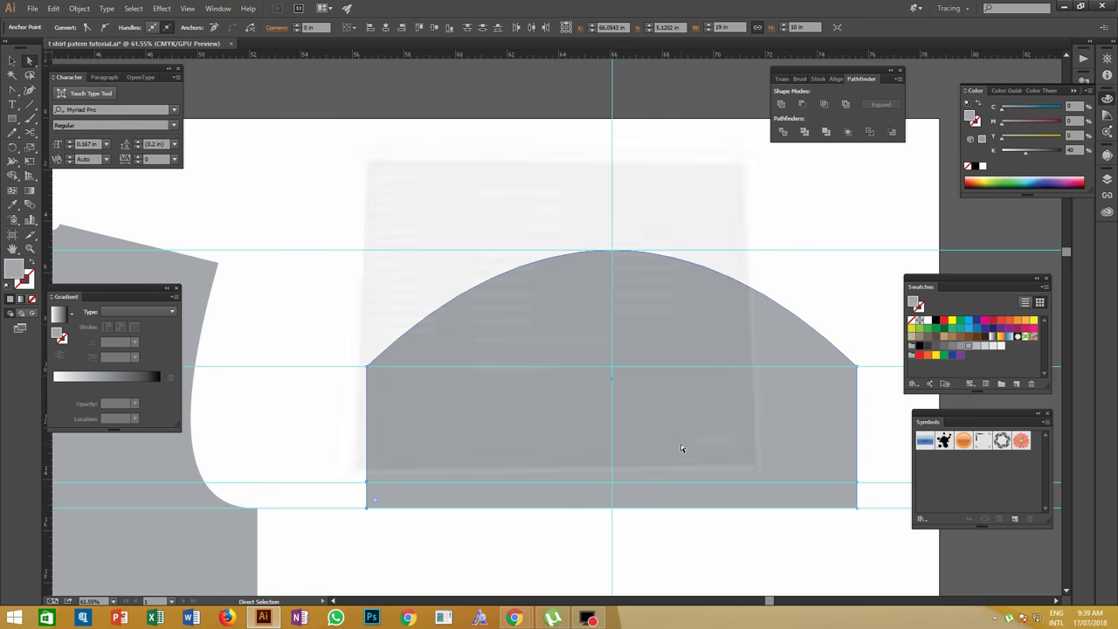
key(Right)
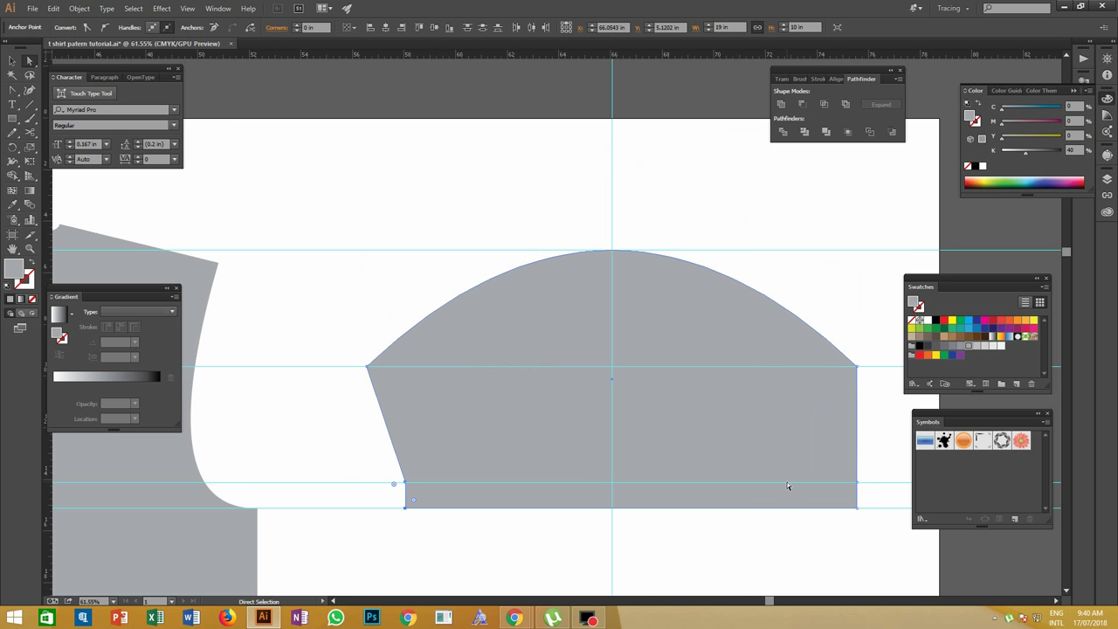
drag(873, 476, 826, 521)
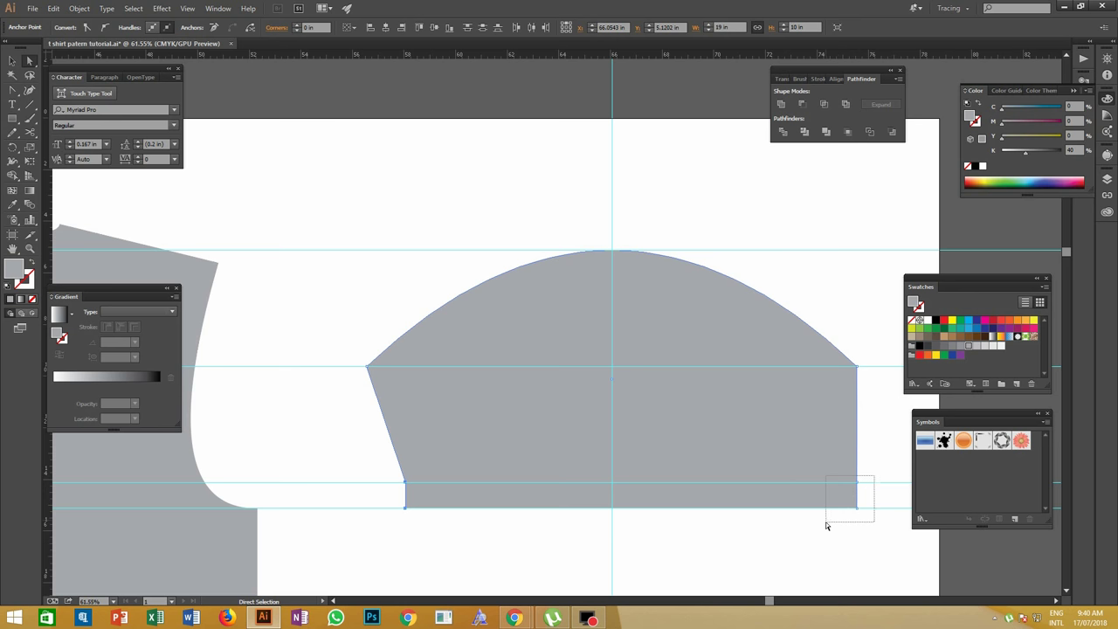
key(Left)
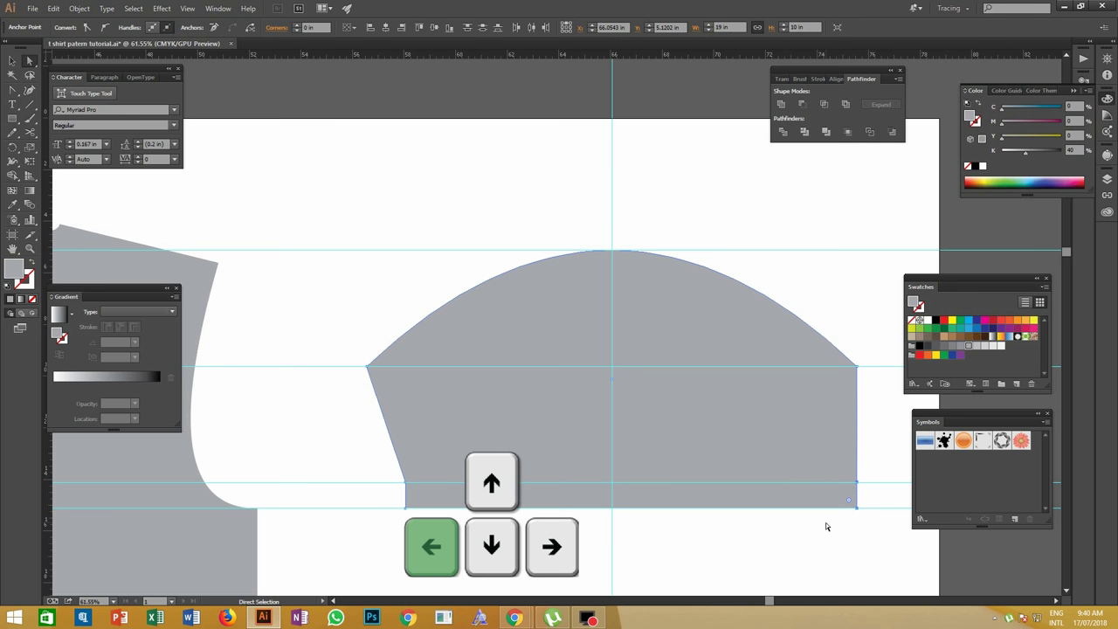
key(Left)
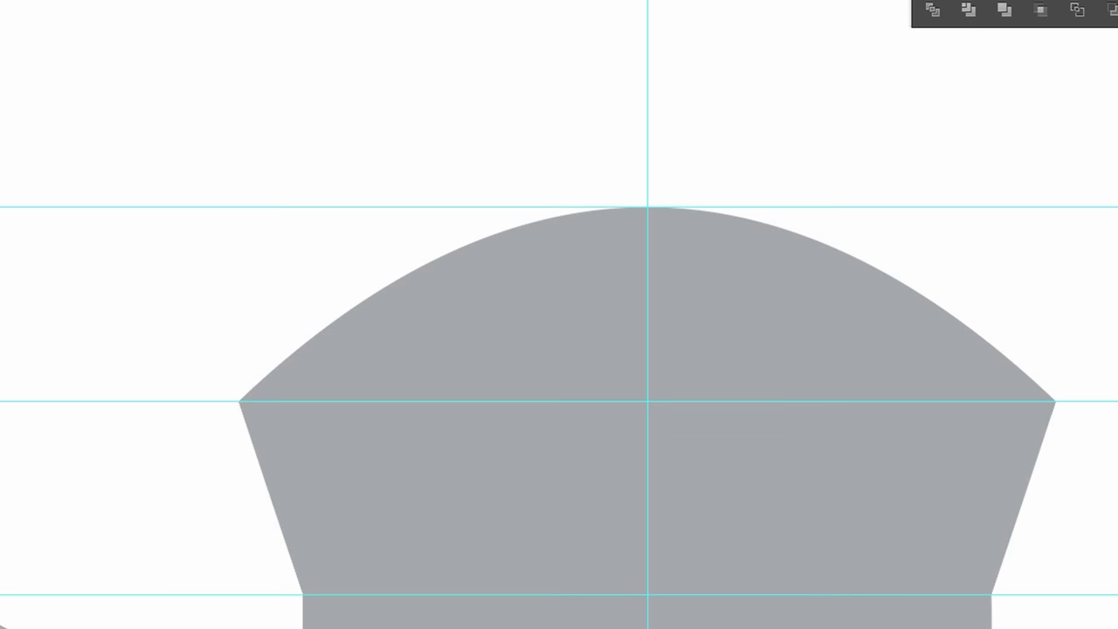
Set the keyboard increment to 0.5 in and nudge the anchor point above the hem on each side of the sleeve inward once.
key(ctrl+k)
click(547, 97)
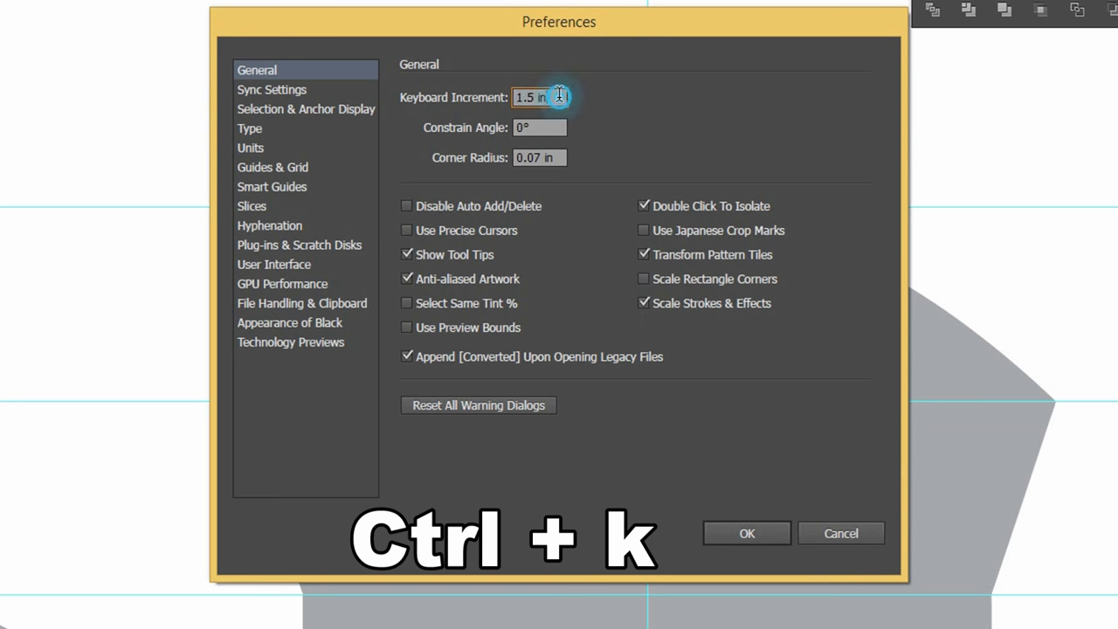
text(.5)
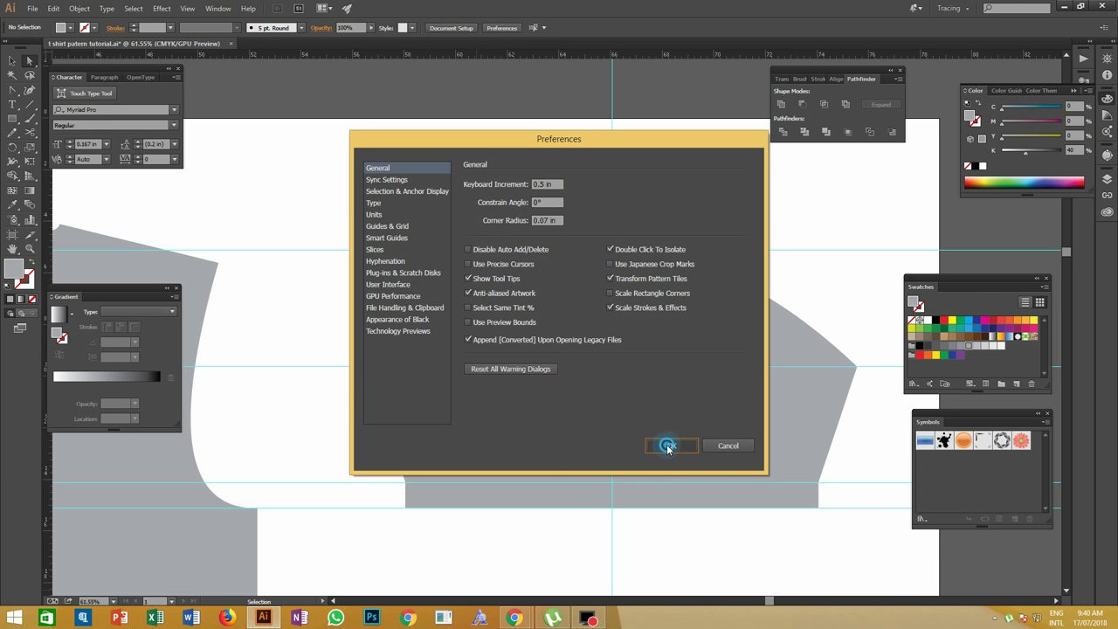
click(747, 532)
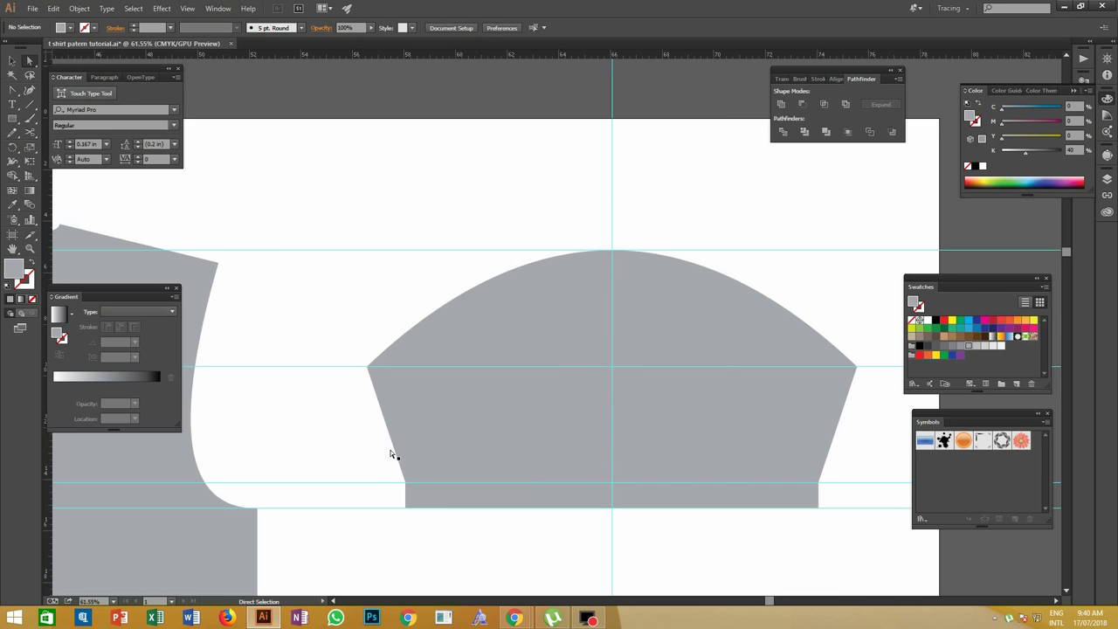
drag(388, 468, 423, 489)
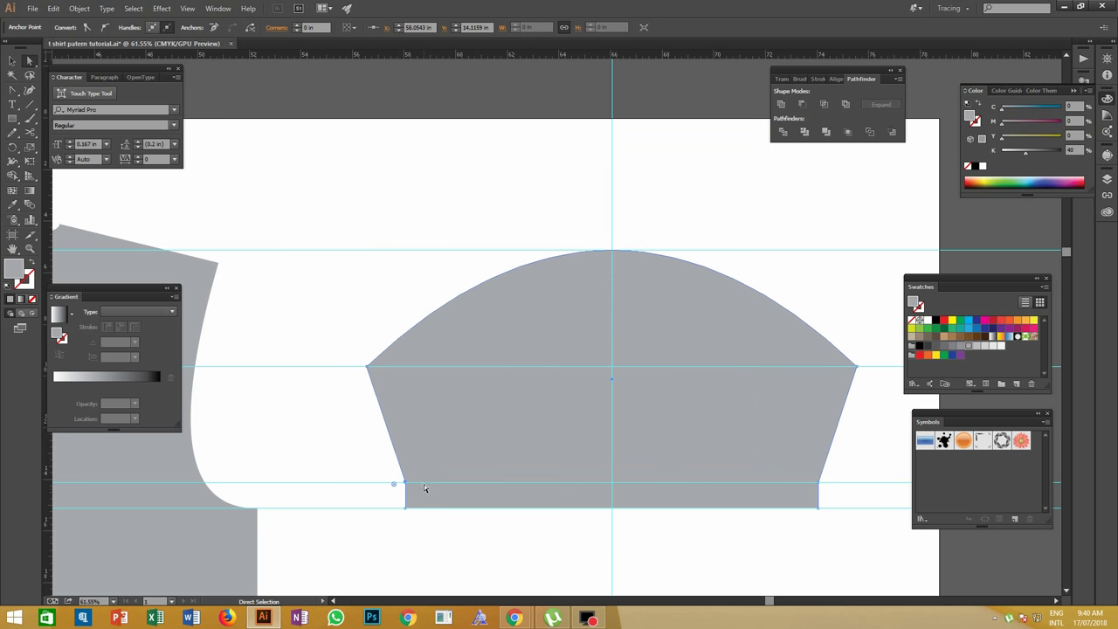
key(Right)
drag(840, 482, 807, 495)
key(Left)
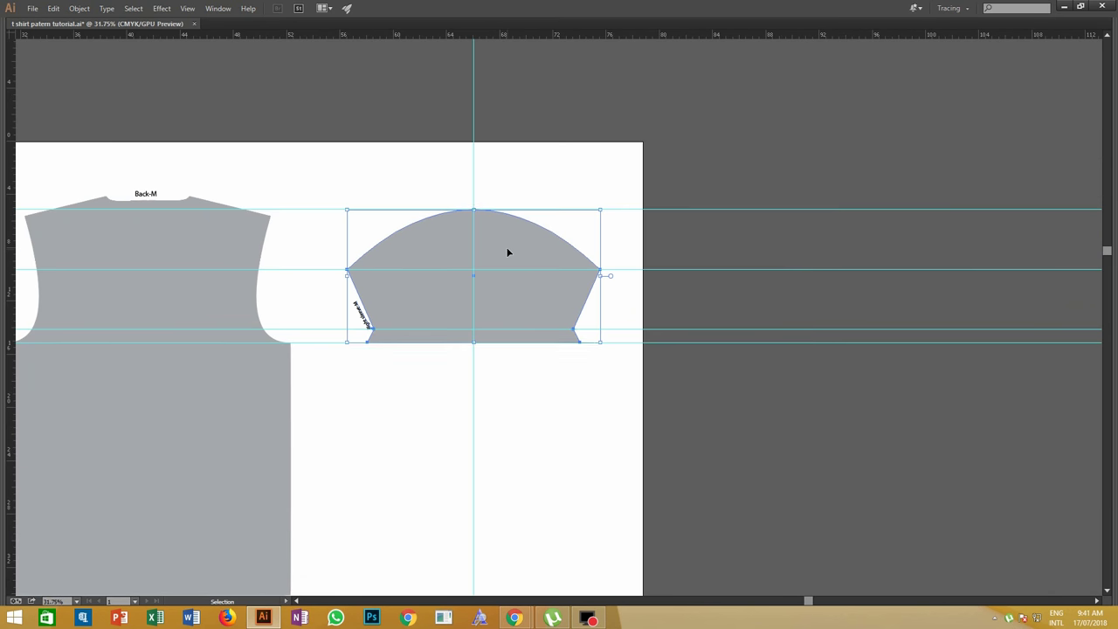
Duplicate the labelled sleeve straight below the original to make the second sleeve.
drag(507, 255, 514, 411)
click(565, 372)
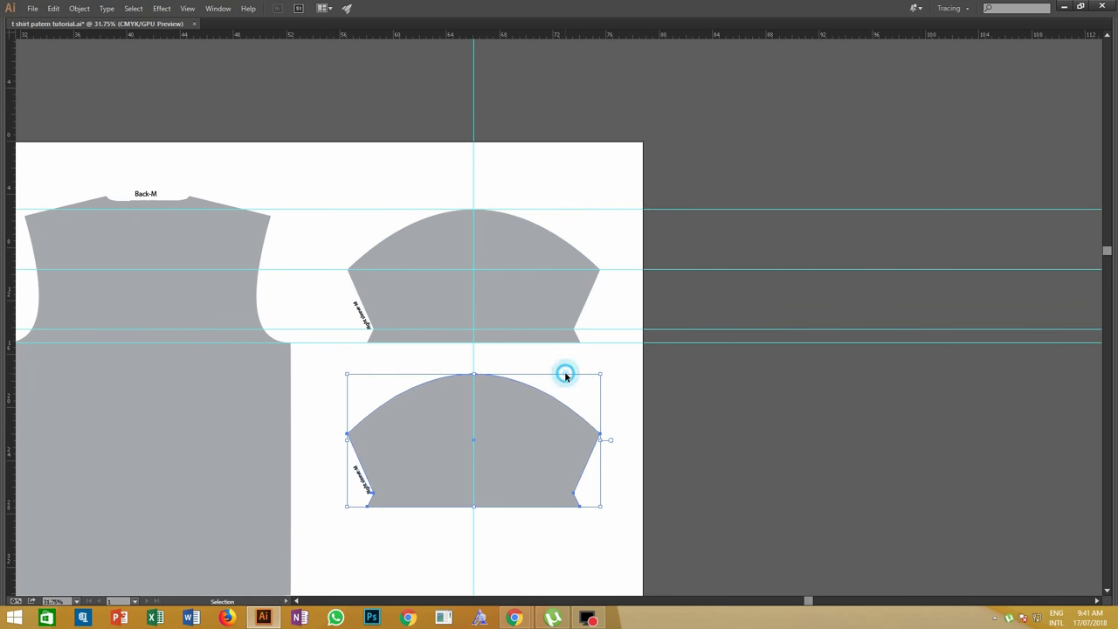
key(Tab)
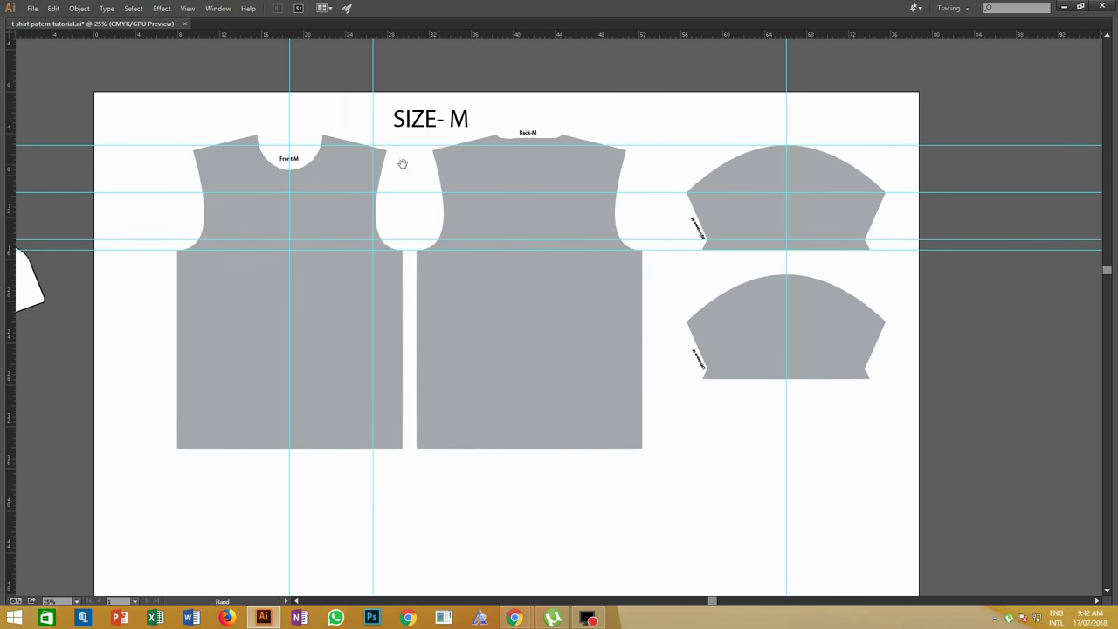
drag(402, 165, 606, 180)
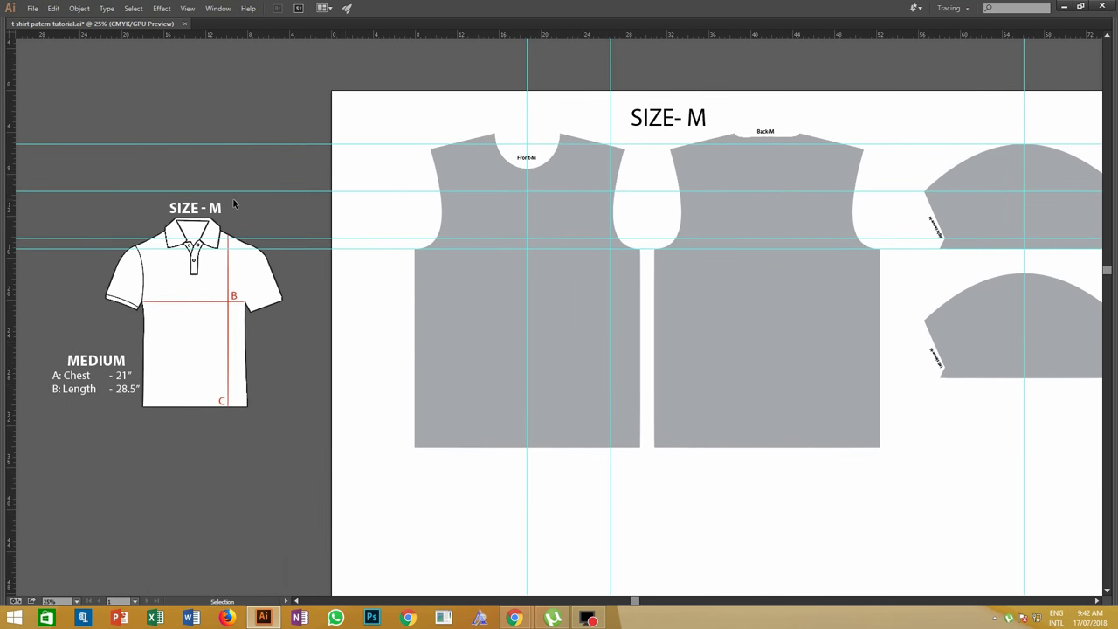